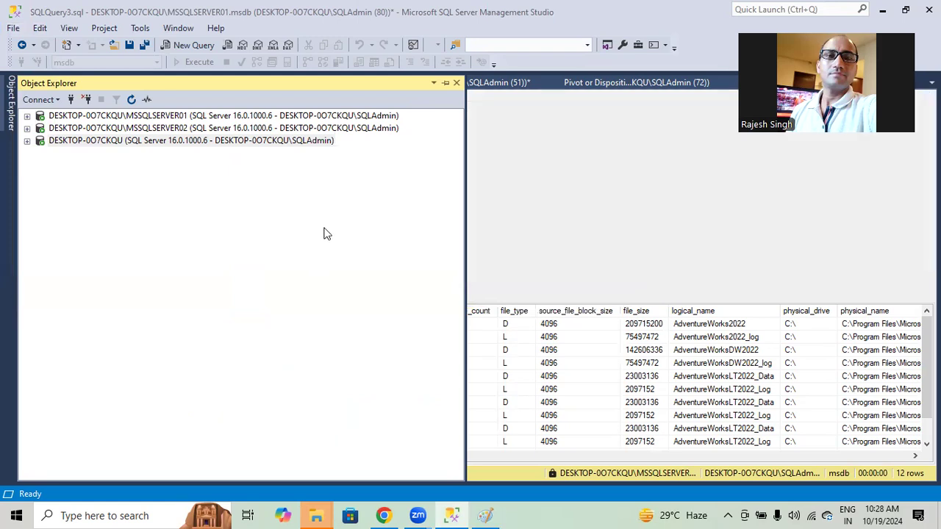
- Close SQL Server Management Studio and the Paint drawing without saving changes, and return to the desktop
{"action": "key", "text": "alt+Tab"}
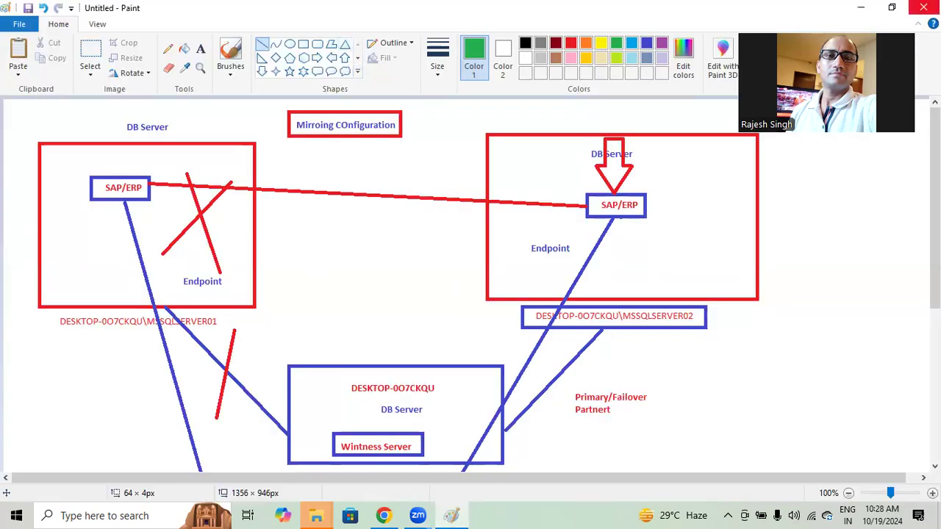
{"action": "key", "text": "alt+F4"}
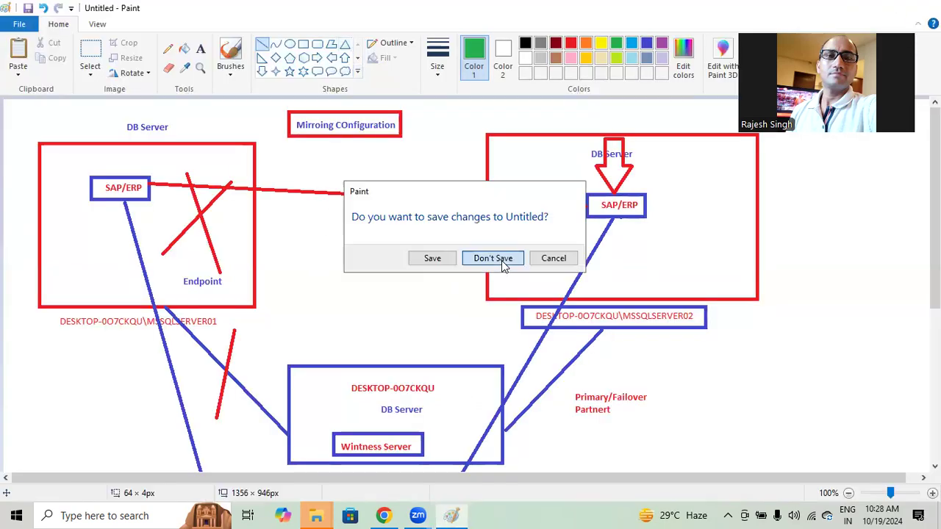
{"action": "left_click", "coordinate": [501, 260]}
{"action": "key", "text": "super+d"}
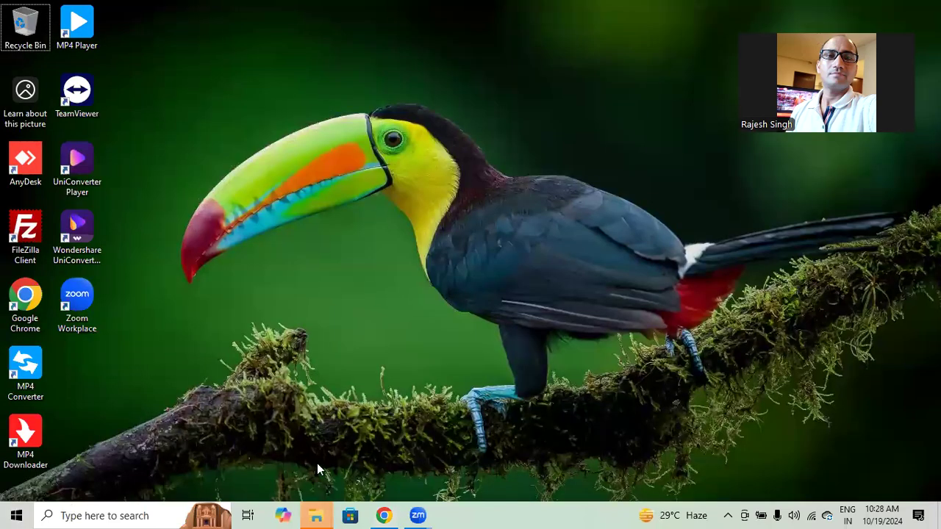
- Dismiss the OneDrive sign-in message and launch SQL Server 2022 Configuration Manager
{"action": "left_click", "coordinate": [16, 516]}
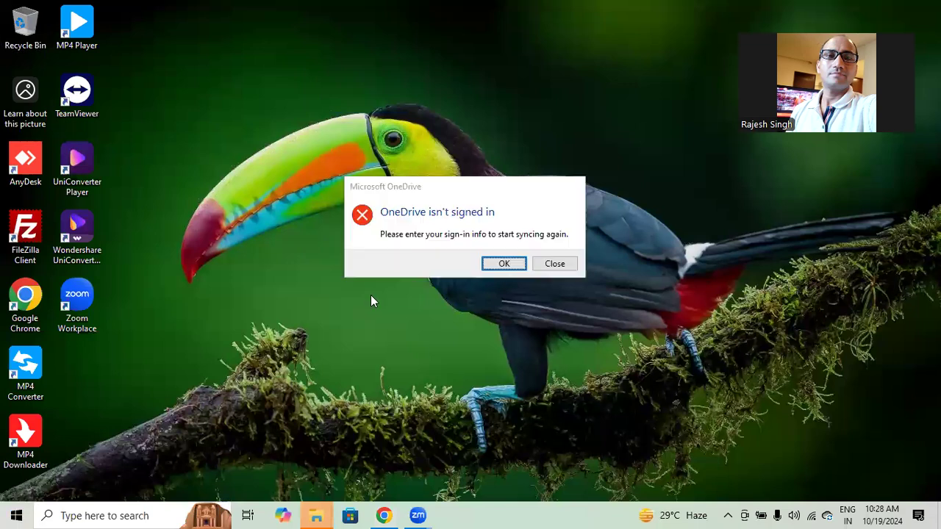
{"action": "left_click", "coordinate": [553, 264]}
{"action": "key", "text": "super"}
{"action": "type", "text": "config"}
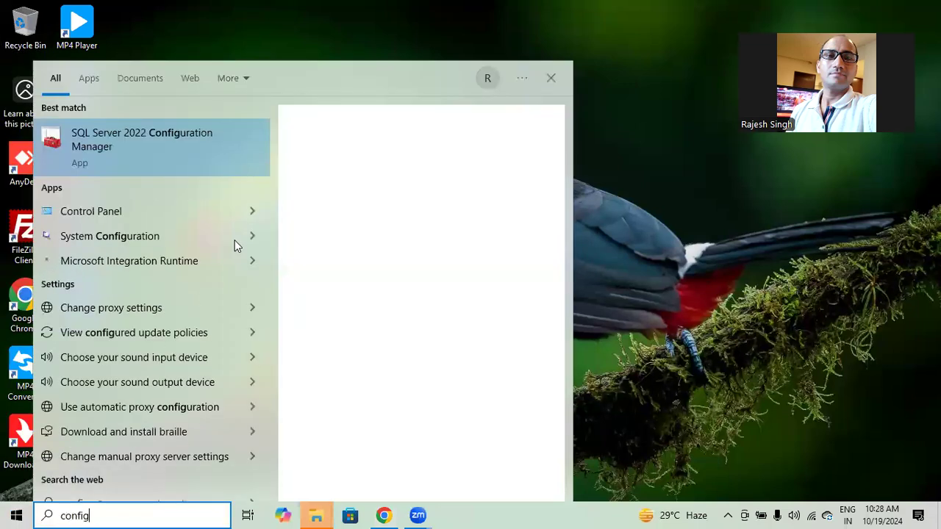
{"action": "left_click", "coordinate": [123, 134]}
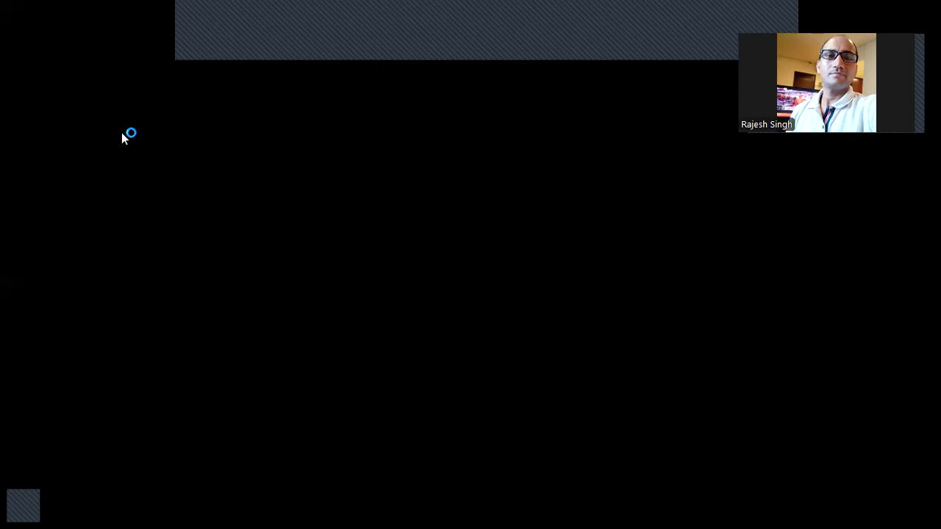
{"action": "left_click", "coordinate": [418, 301]}
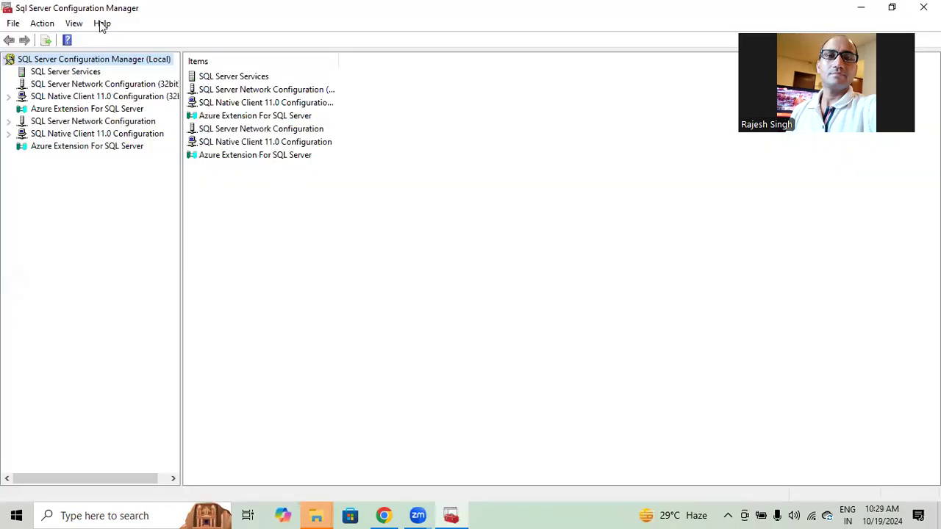
- Display the SQL Server Services list and widen its Name column to show the full service names
{"action": "double_click", "coordinate": [127, 7]}
{"action": "double_click", "coordinate": [126, 8]}
{"action": "left_click", "coordinate": [84, 85]}
{"action": "left_click", "coordinate": [83, 72]}
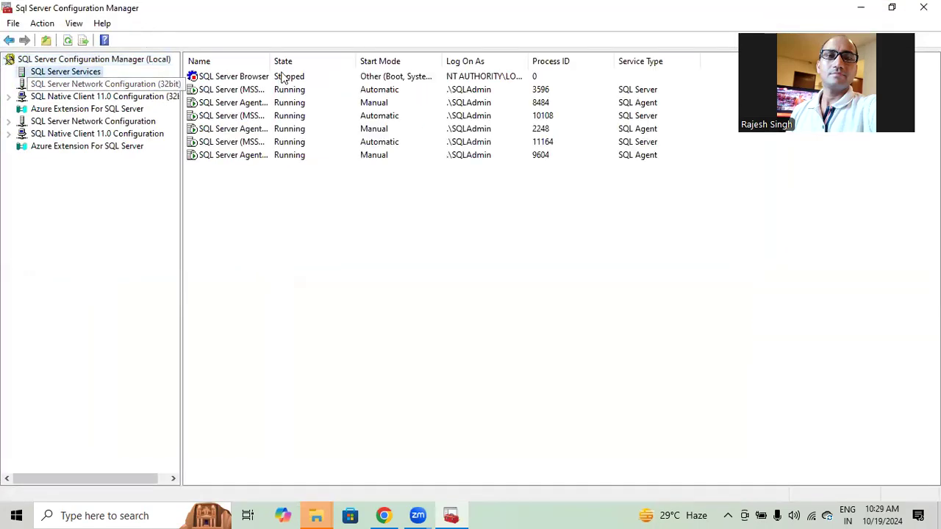
{"action": "left_click_drag", "start_coordinate": [269, 64], "coordinate": [405, 65]}
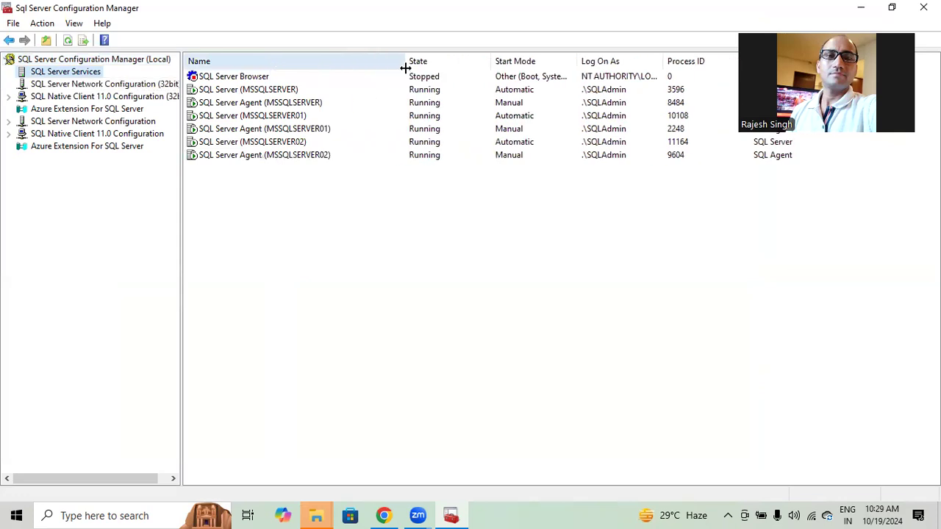
- Review the SQL Server services of the MSSQLSERVER, MSSQLSERVER01 and MSSQLSERVER02 instances, and exit Configuration Manager
{"action": "left_click", "coordinate": [227, 92]}
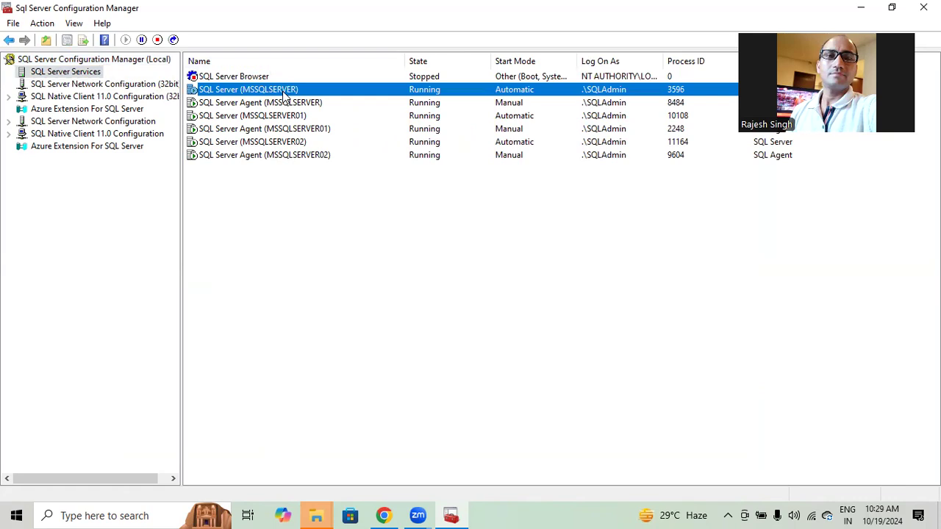
{"action": "left_click", "coordinate": [241, 118]}
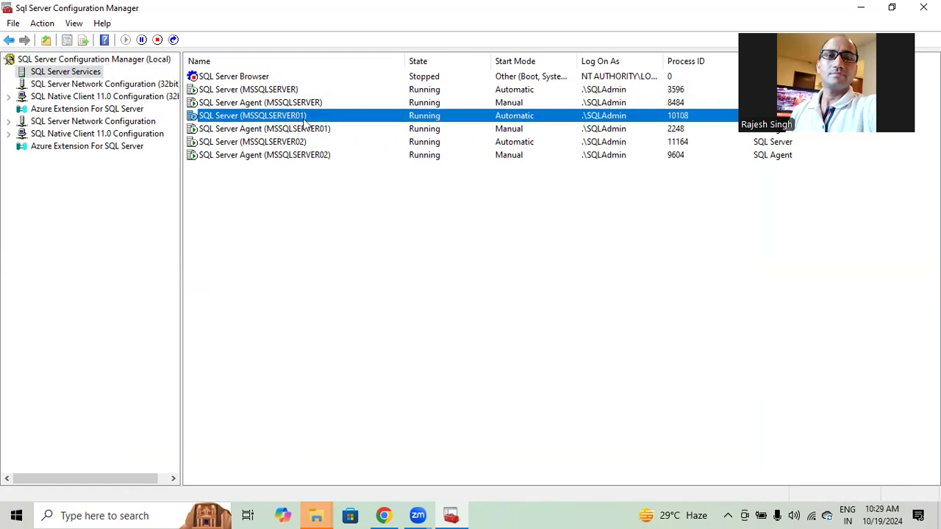
{"action": "left_click", "coordinate": [243, 144]}
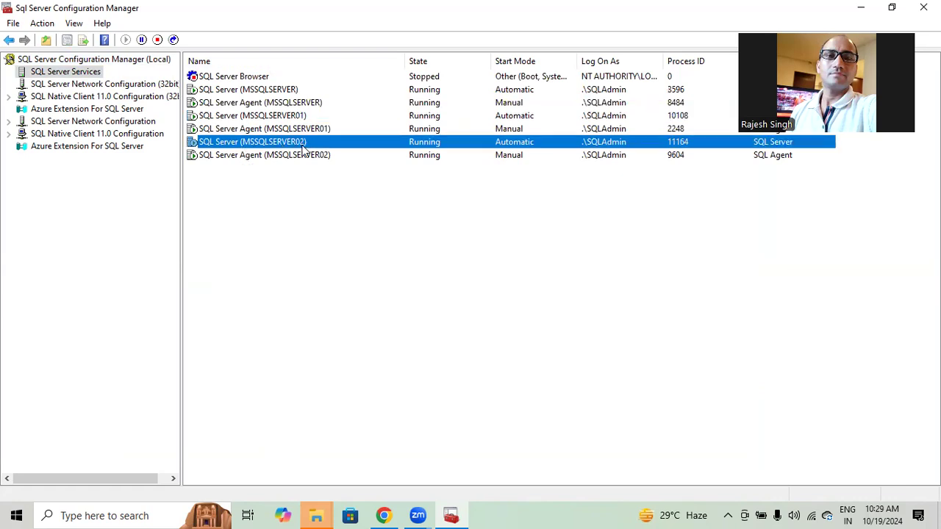
{"action": "left_click", "coordinate": [254, 91]}
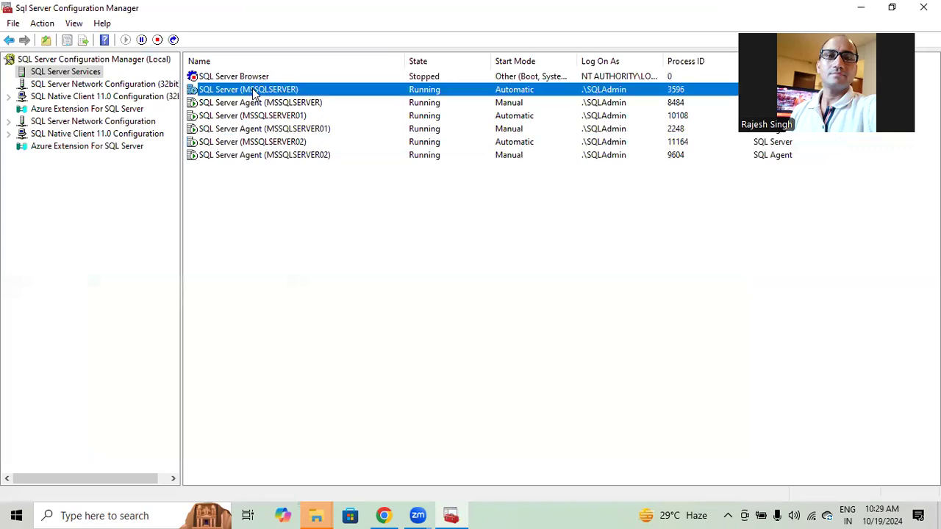
{"action": "left_click", "coordinate": [280, 118]}
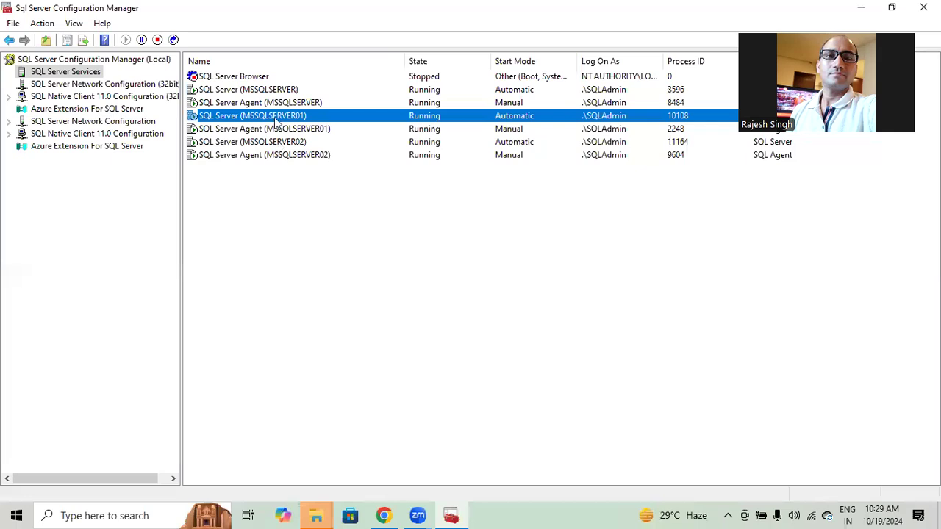
{"action": "left_click", "coordinate": [267, 143]}
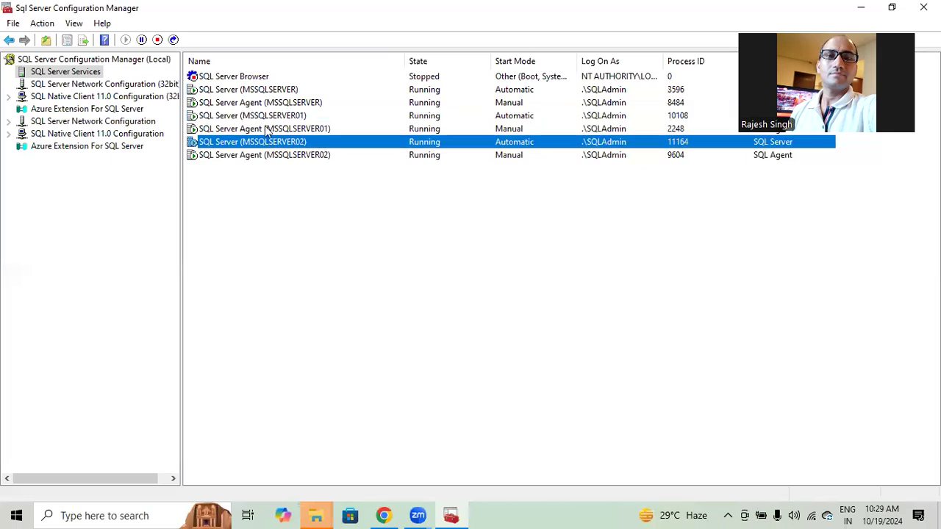
{"action": "left_click", "coordinate": [267, 116]}
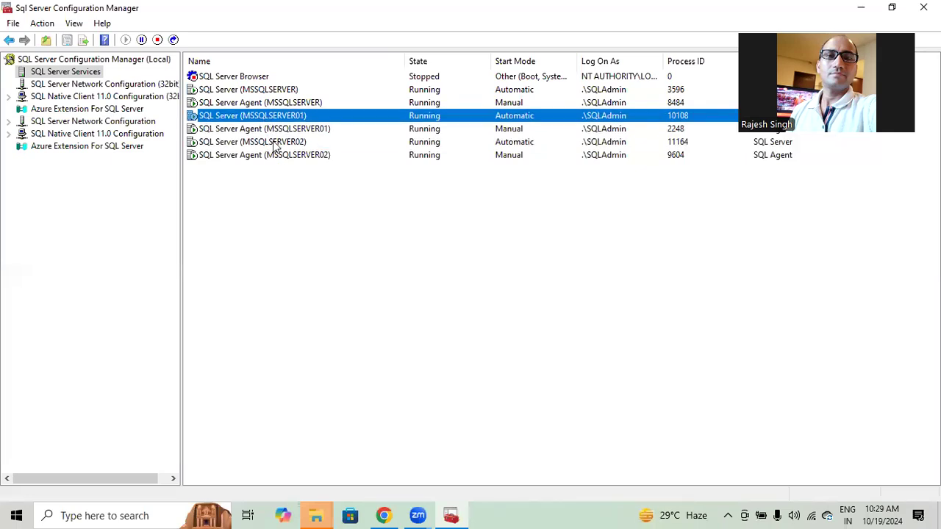
{"action": "left_click", "coordinate": [274, 143]}
{"action": "left_click", "coordinate": [270, 118]}
{"action": "left_click", "coordinate": [273, 144]}
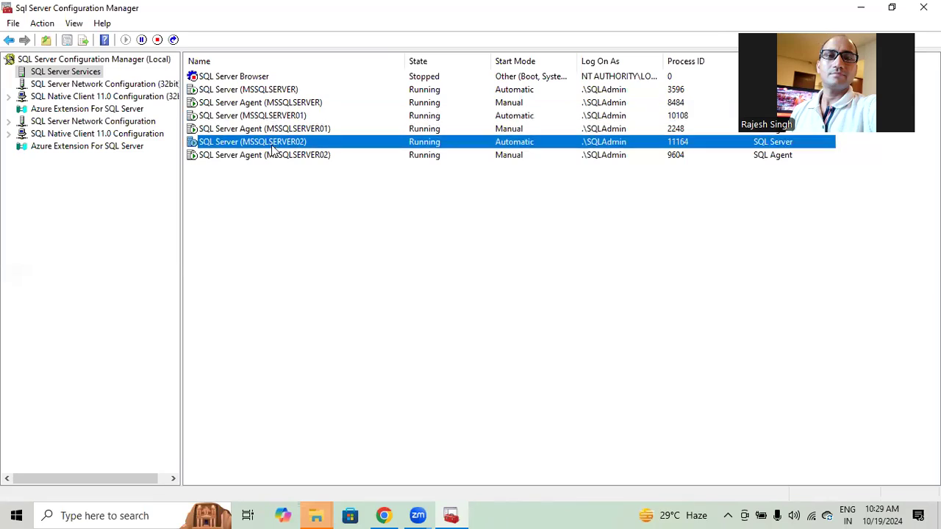
{"action": "left_click", "coordinate": [249, 92]}
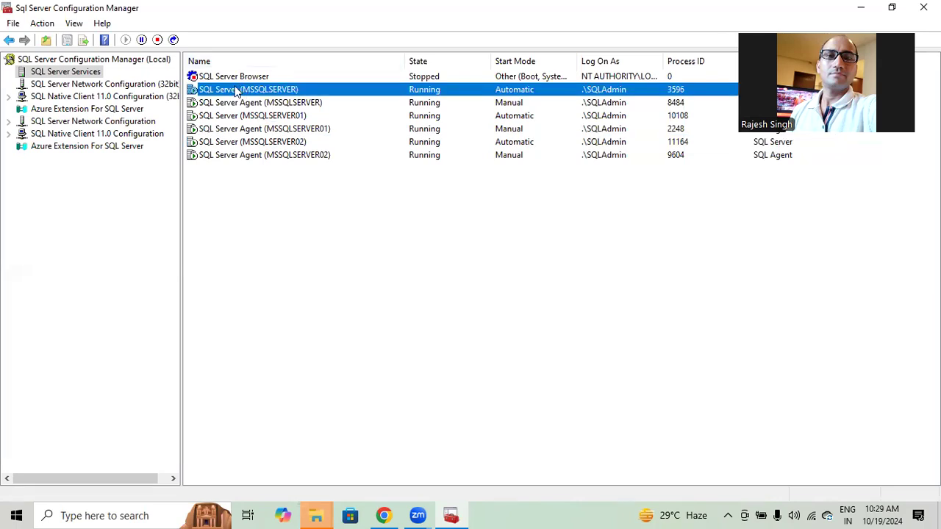
{"action": "left_click", "coordinate": [246, 116]}
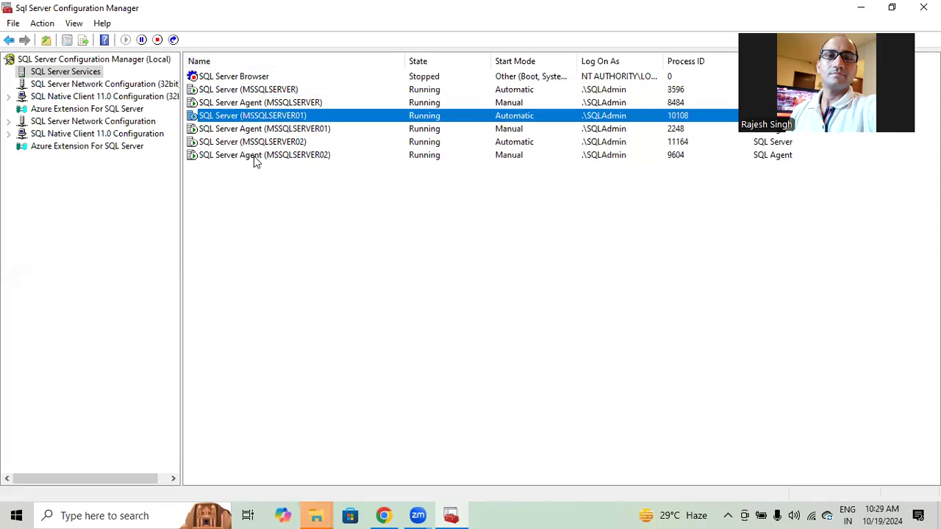
{"action": "left_click", "coordinate": [254, 156]}
{"action": "left_click", "coordinate": [250, 143]}
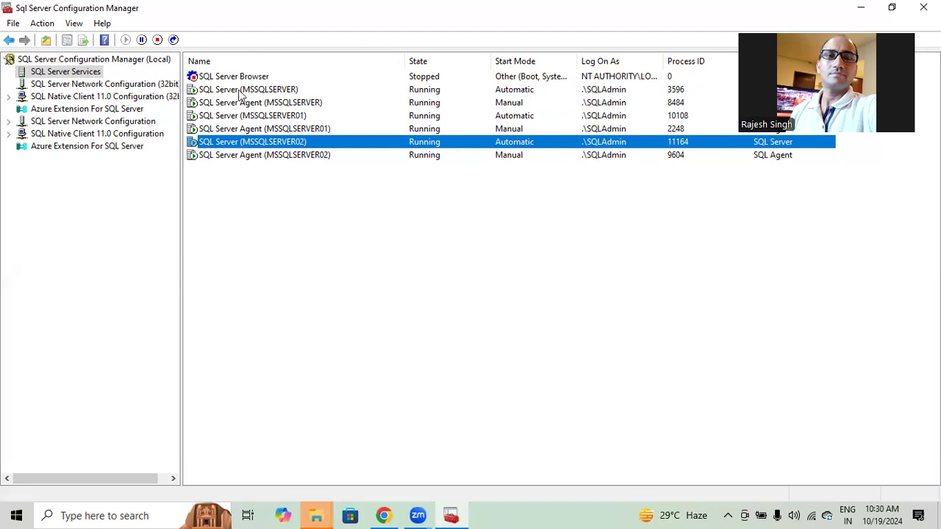
{"action": "left_click", "coordinate": [240, 90]}
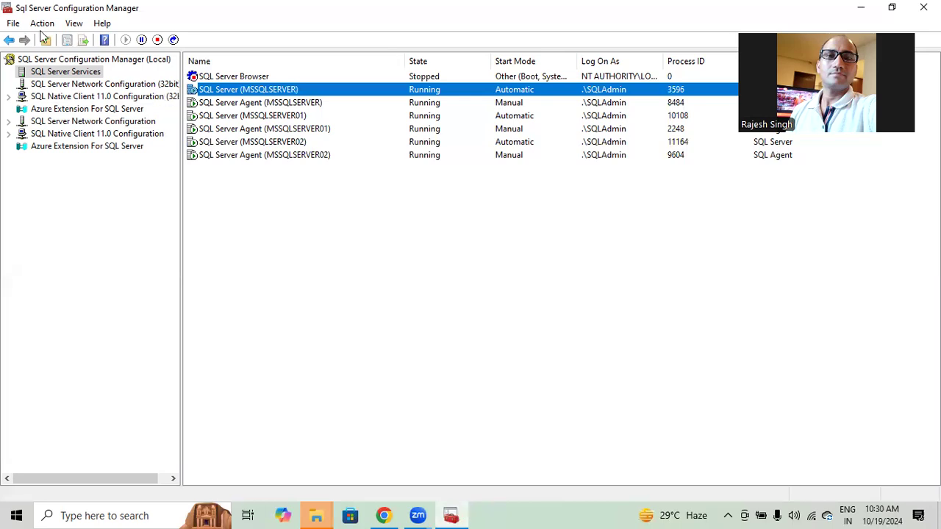
{"action": "left_click", "coordinate": [13, 23]}
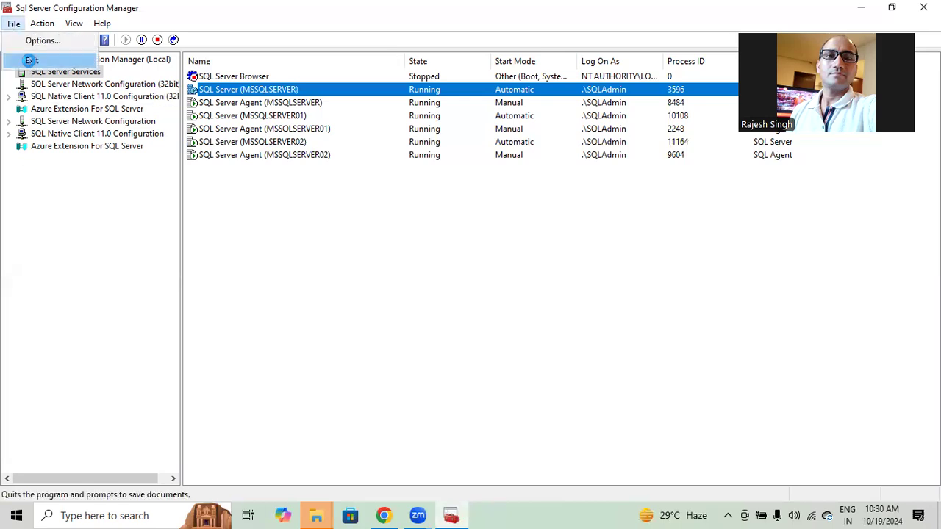
{"action": "left_click", "coordinate": [31, 61]}
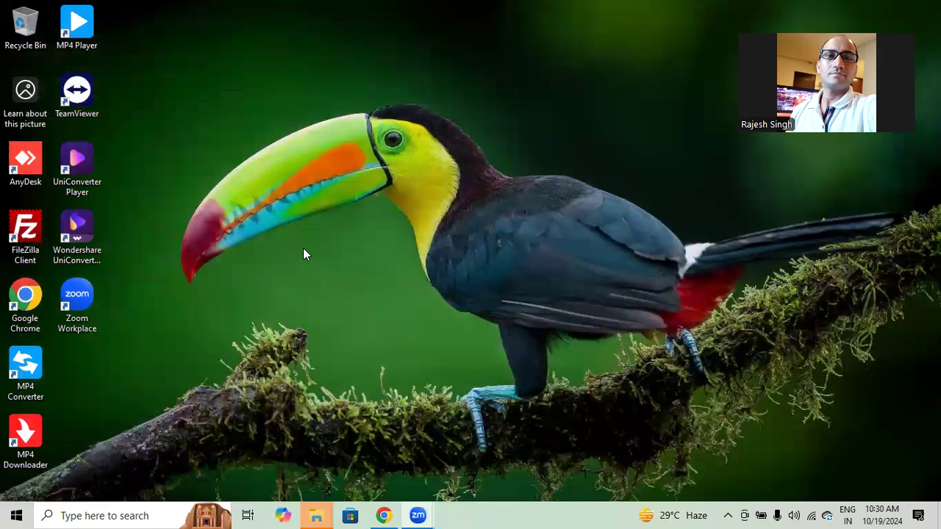
- Run services.msc to open the Windows Services console and find the SQL Server services
{"action": "key", "text": "super+r"}
{"action": "type", "text": "services.msc"}
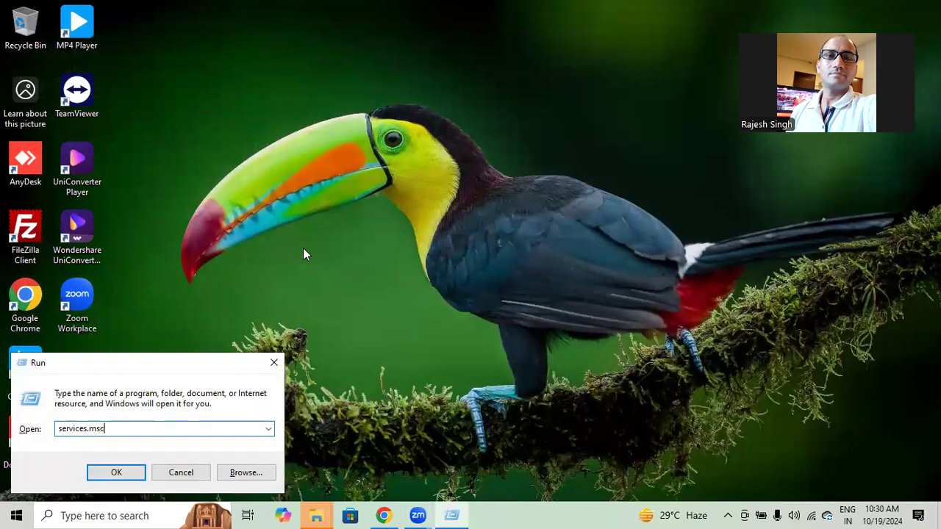
{"action": "key", "text": "Return"}
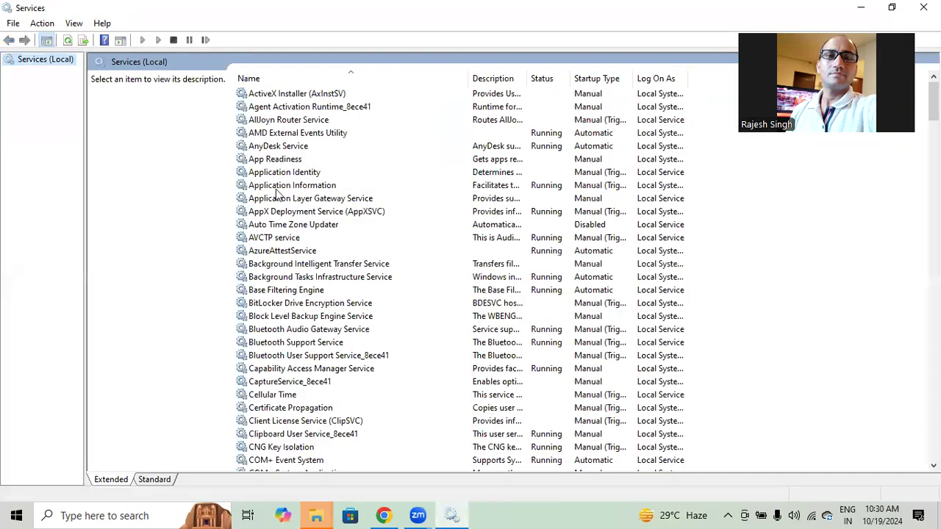
{"action": "left_click", "coordinate": [278, 189]}
{"action": "type", "text": "sql"}
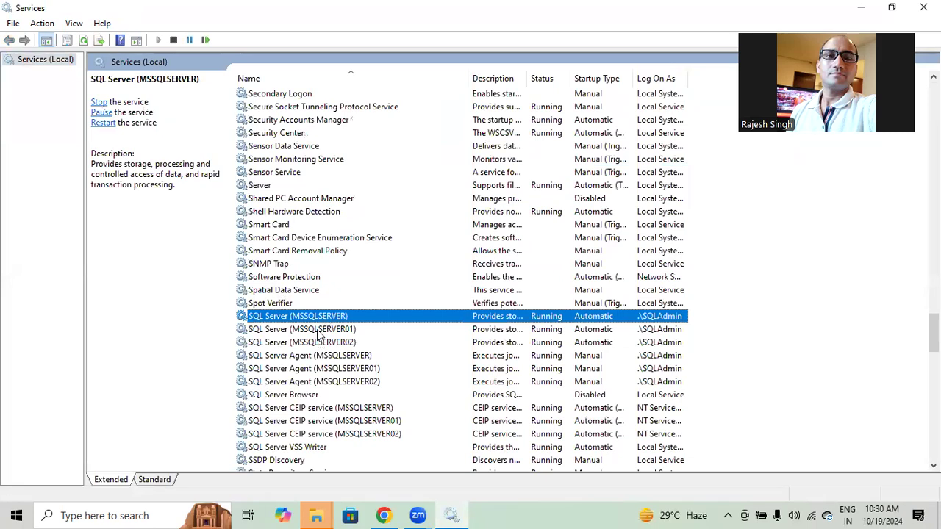
- Check the SQL Server services for MSSQLSERVER01 and MSSQLSERVER02, and exit the Services console
{"action": "left_click", "coordinate": [320, 330]}
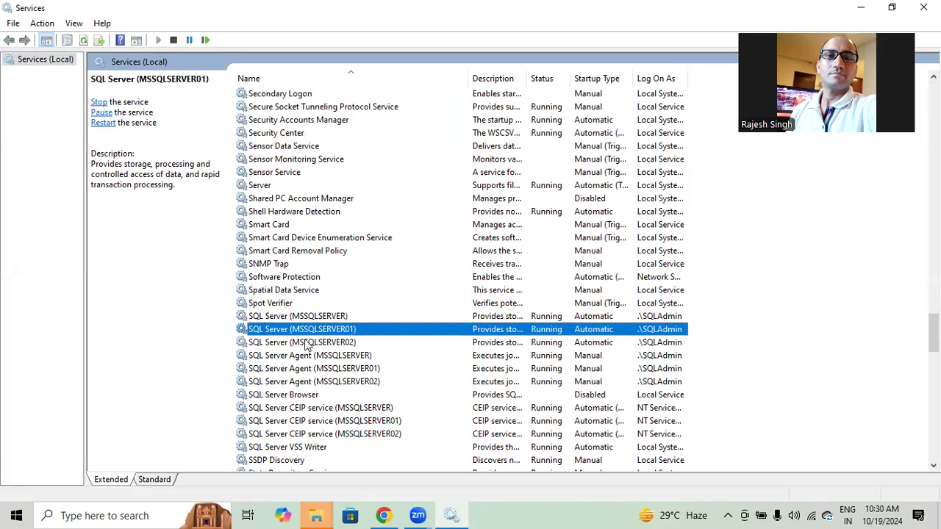
{"action": "left_click", "coordinate": [309, 343]}
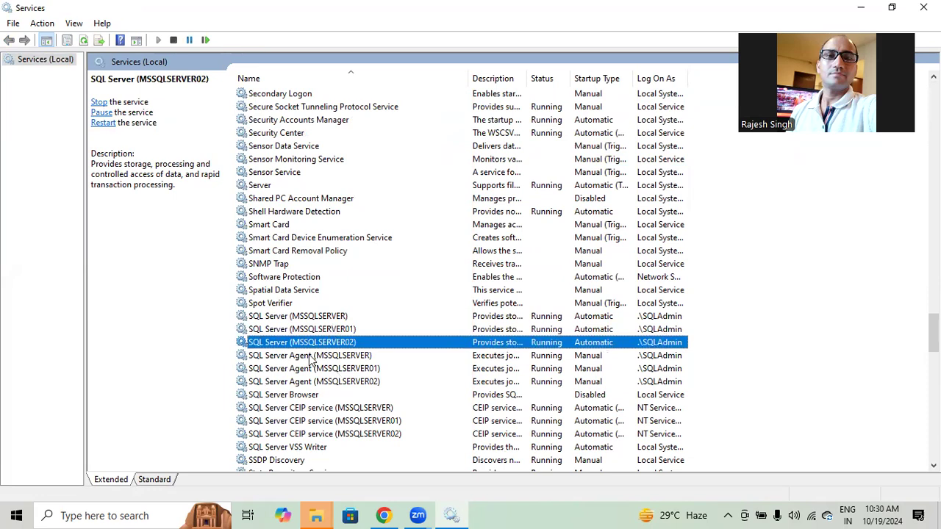
{"action": "left_click", "coordinate": [13, 23]}
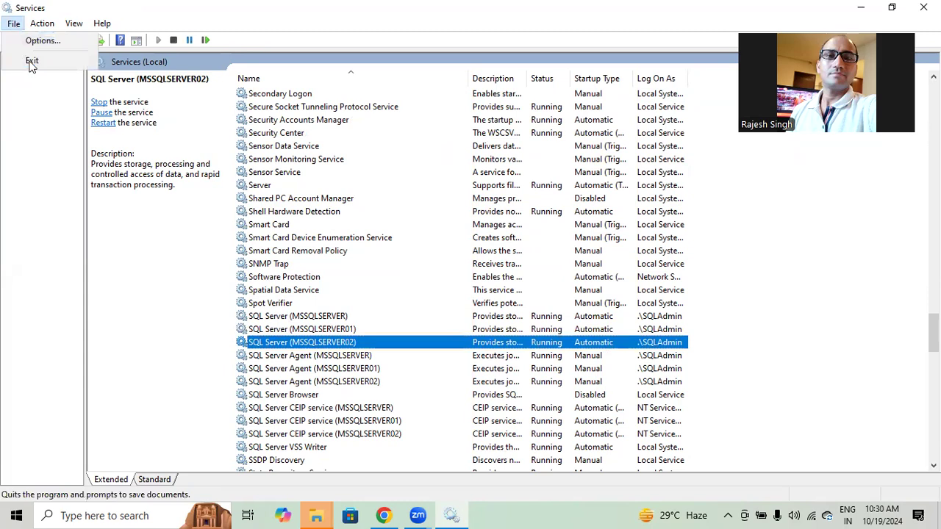
{"action": "left_click", "coordinate": [29, 61]}
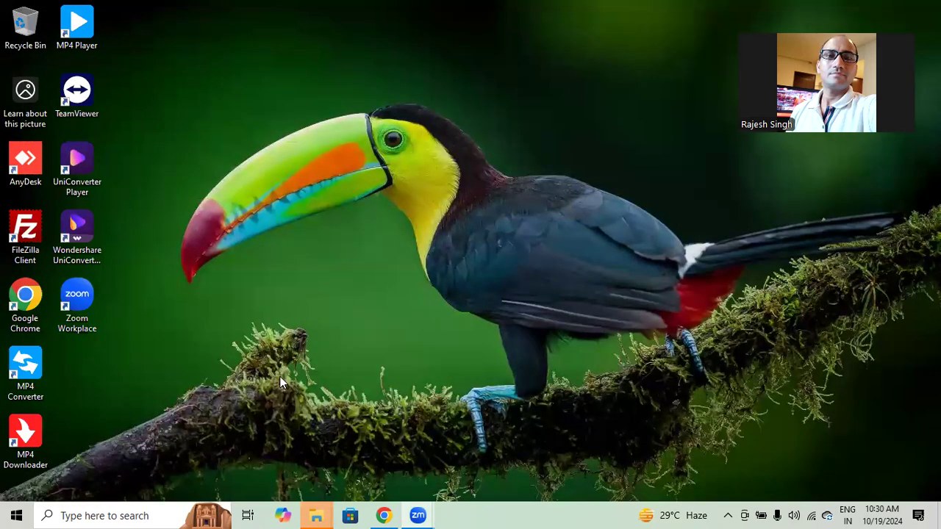
- Close both open File Explorer windows
{"action": "mouse_move", "coordinate": [318, 515]}
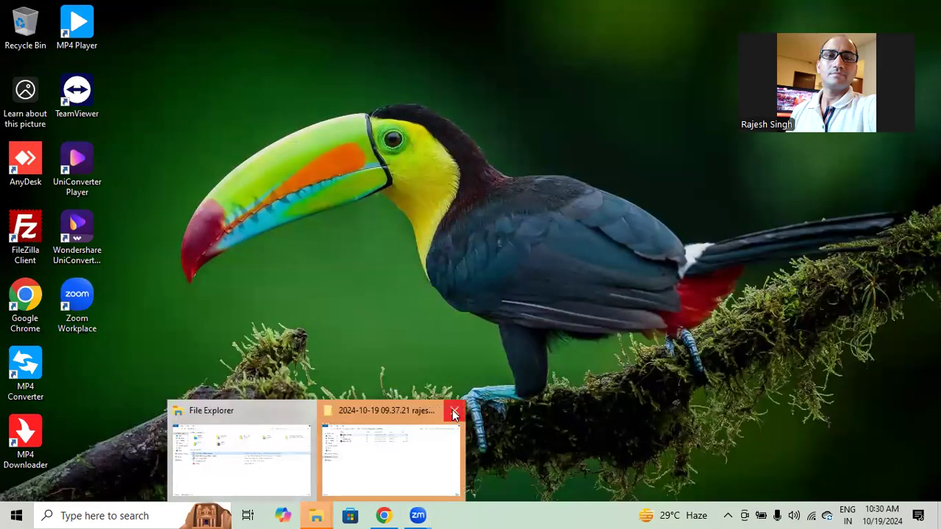
{"action": "left_click", "coordinate": [454, 414]}
{"action": "left_click", "coordinate": [380, 410]}
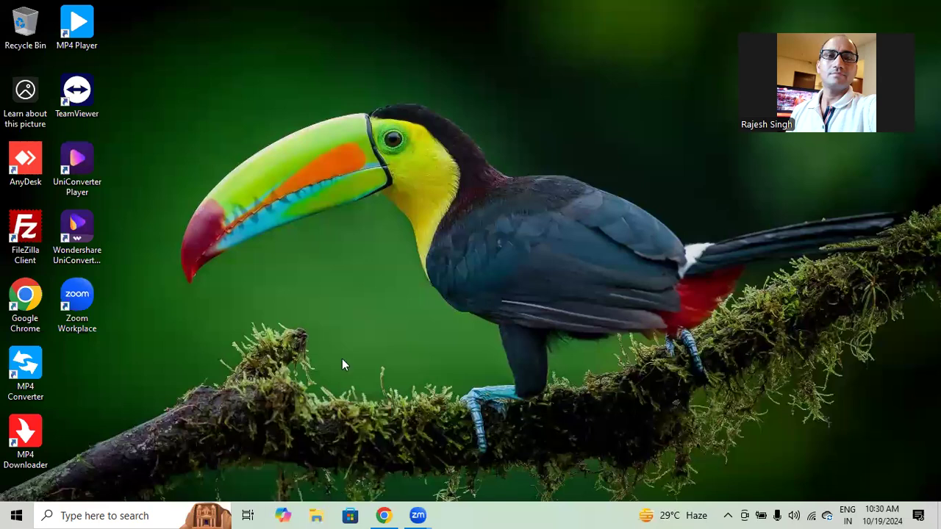
- Launch SQL Server Management Studio 20
{"action": "key", "text": "super"}
{"action": "type", "text": "ss"}
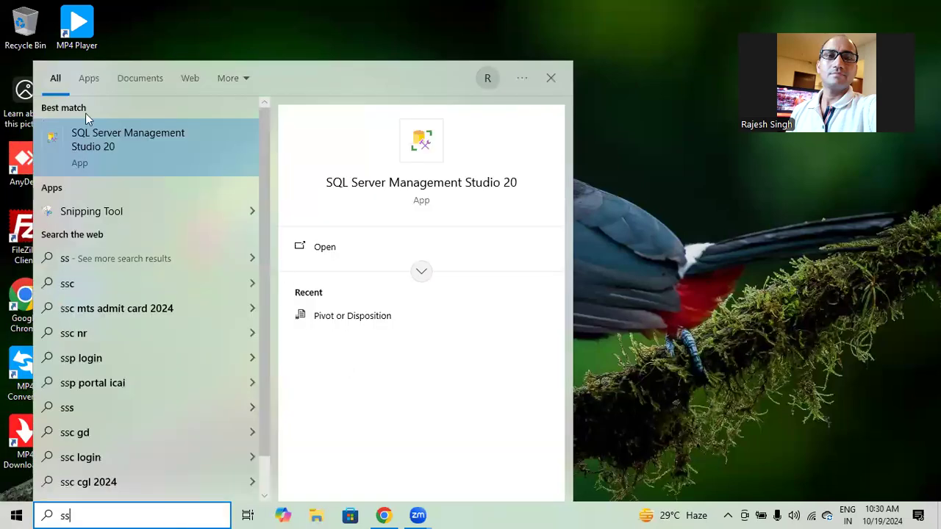
{"action": "left_click", "coordinate": [134, 147]}
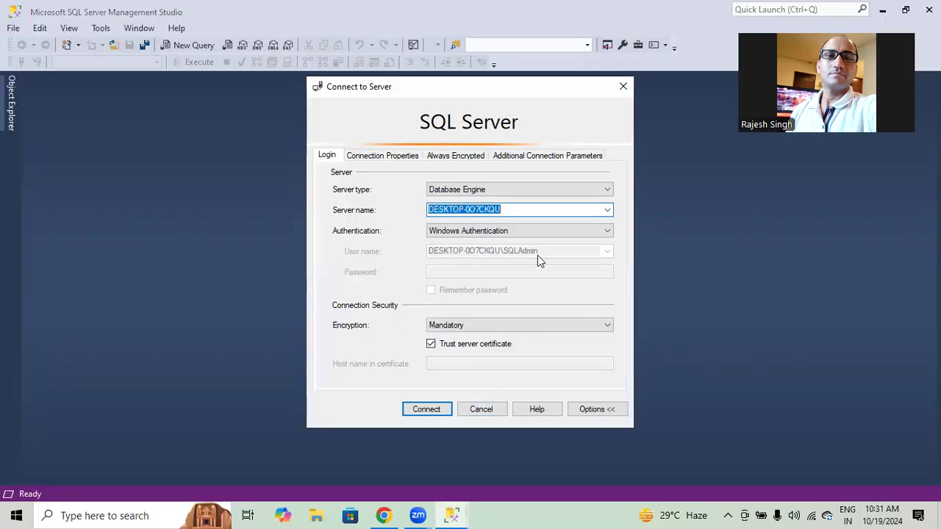
- Browse the local Database Engine servers, choose DESKTOP-0O7CKQU\MSSQLSERVER01, and try to connect to it
{"action": "left_click", "coordinate": [607, 210]}
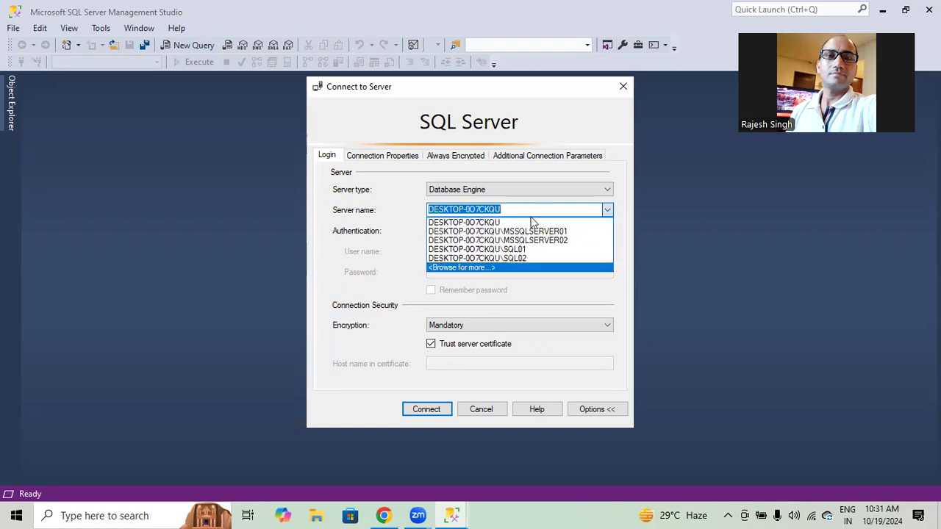
{"action": "left_click", "coordinate": [534, 222]}
{"action": "left_click", "coordinate": [607, 210]}
{"action": "left_click", "coordinate": [458, 269]}
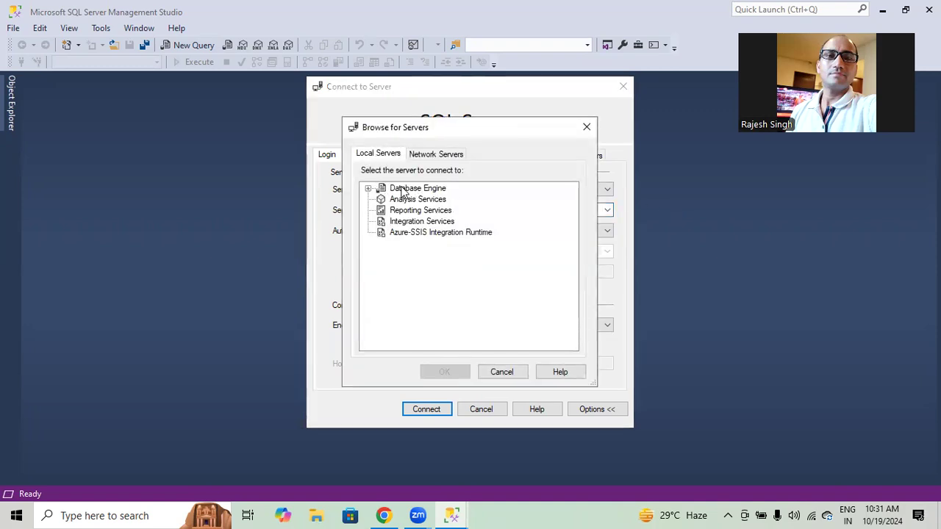
{"action": "left_click", "coordinate": [368, 188]}
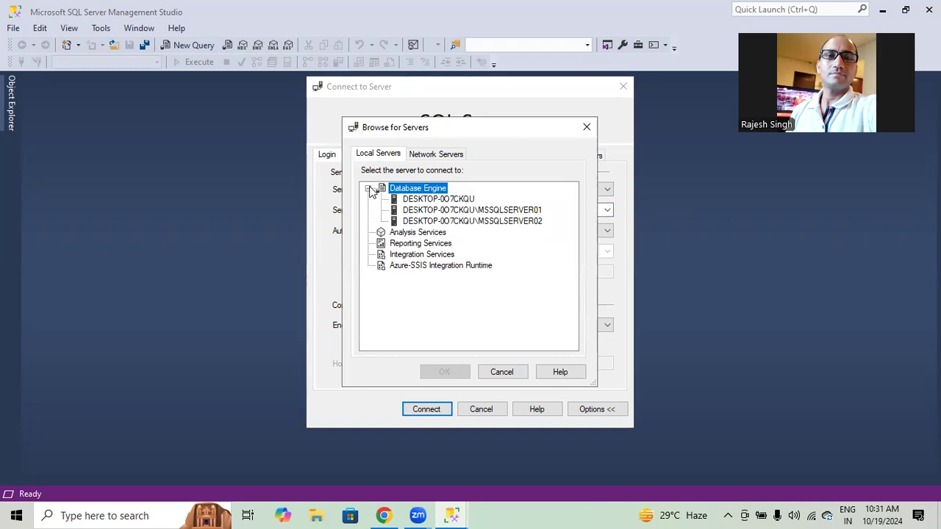
{"action": "left_click", "coordinate": [461, 211]}
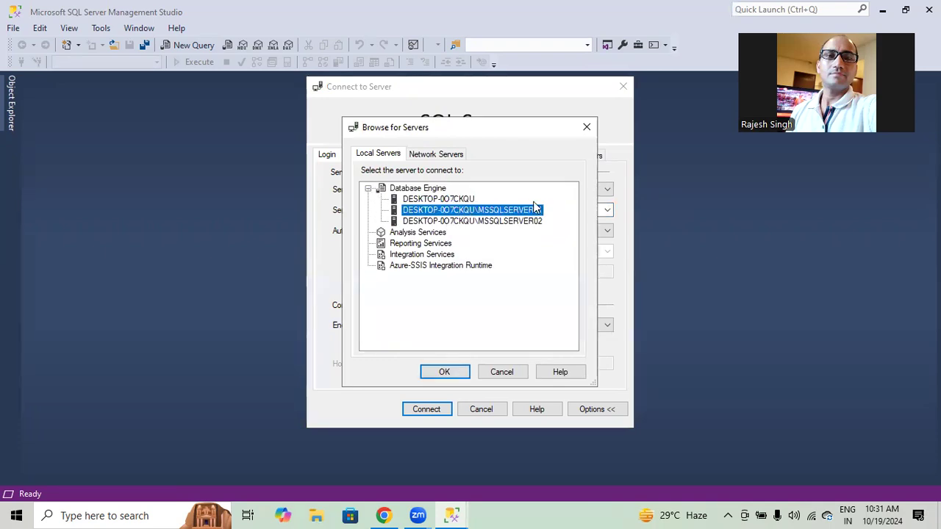
{"action": "left_click", "coordinate": [445, 372]}
{"action": "left_click", "coordinate": [419, 410]}
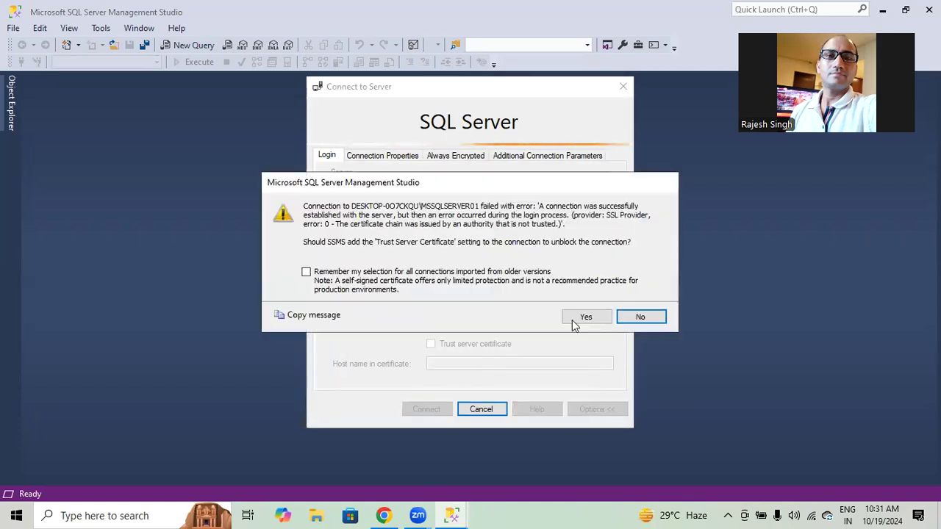
- Decline the automatic certificate setting, enable Trust server certificate manually, and connect to MSSQLSERVER01
{"action": "left_click", "coordinate": [640, 317]}
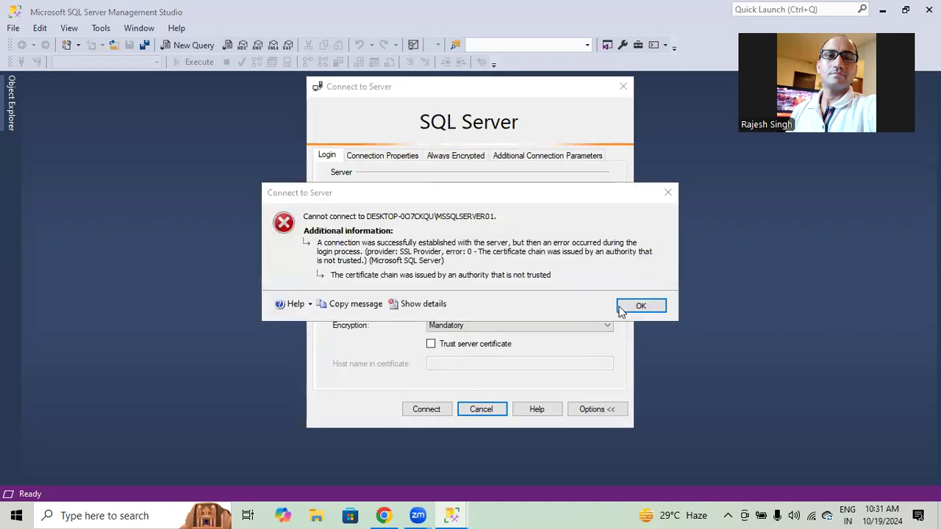
{"action": "left_click", "coordinate": [636, 306]}
{"action": "left_click", "coordinate": [453, 345]}
{"action": "left_click", "coordinate": [427, 410]}
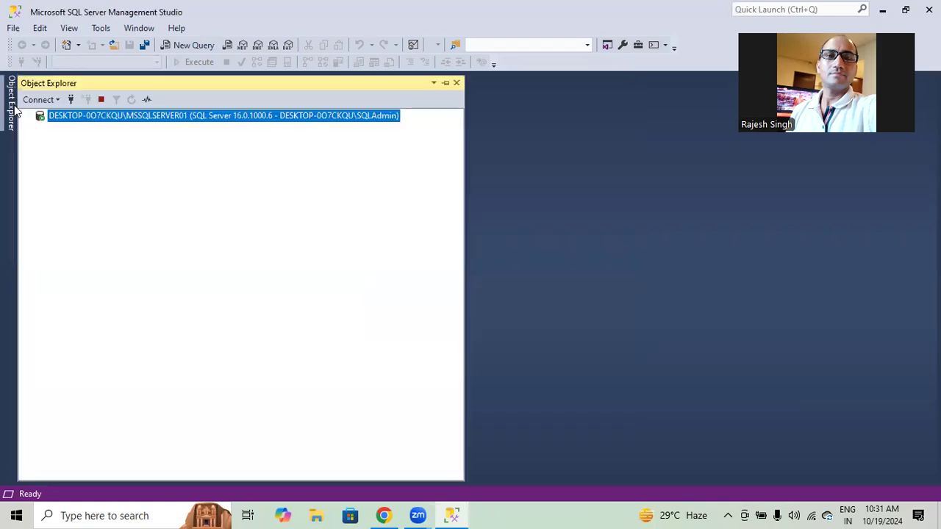
- Connect to MSSQLSERVER02 with Windows Authentication, and expand the Databases folders of both instances in Object Explorer
{"action": "left_click", "coordinate": [12, 108]}
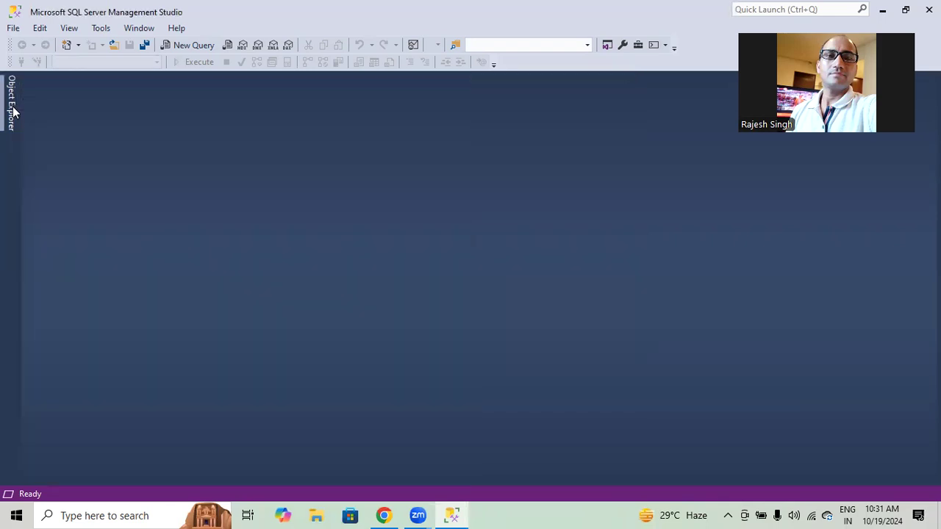
{"action": "left_click", "coordinate": [8, 116]}
{"action": "right_click", "coordinate": [178, 116]}
{"action": "left_click", "coordinate": [212, 124]}
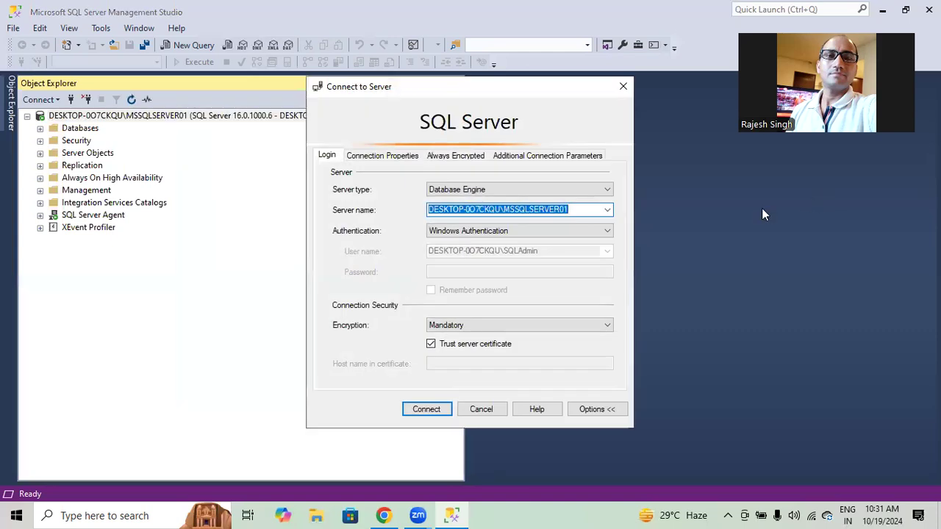
{"action": "left_click", "coordinate": [606, 210]}
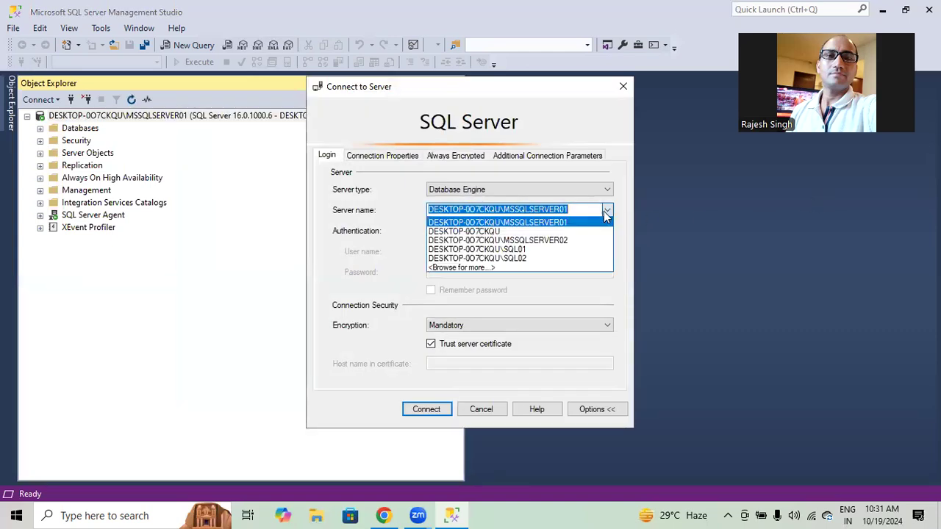
{"action": "left_click", "coordinate": [556, 241]}
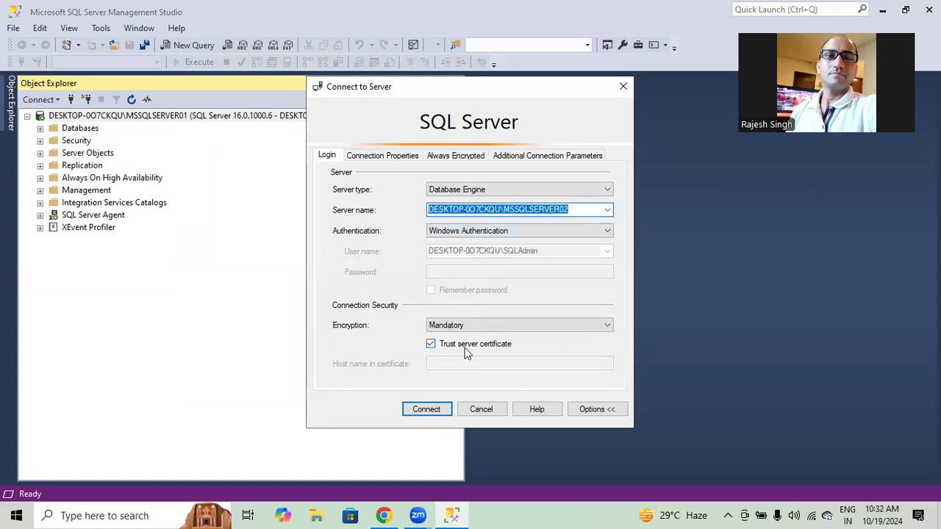
{"action": "left_click", "coordinate": [465, 232]}
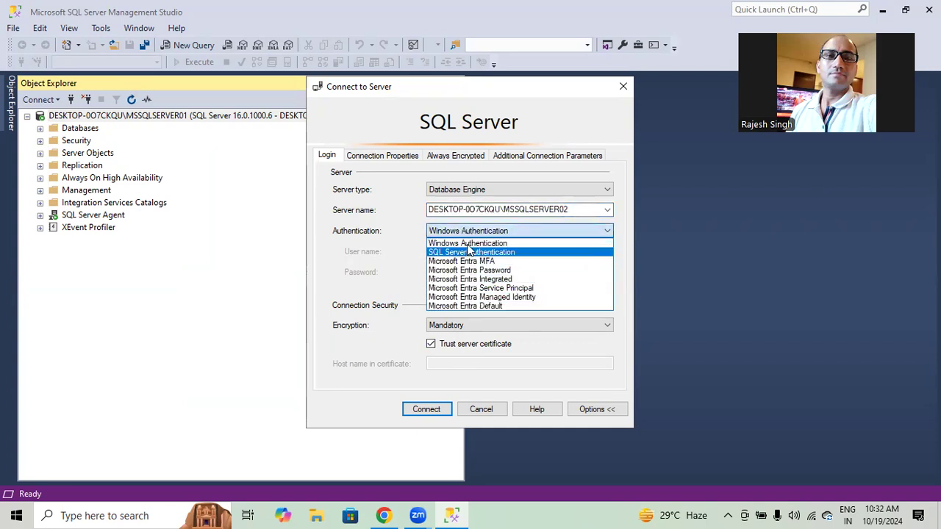
{"action": "left_click", "coordinate": [470, 236]}
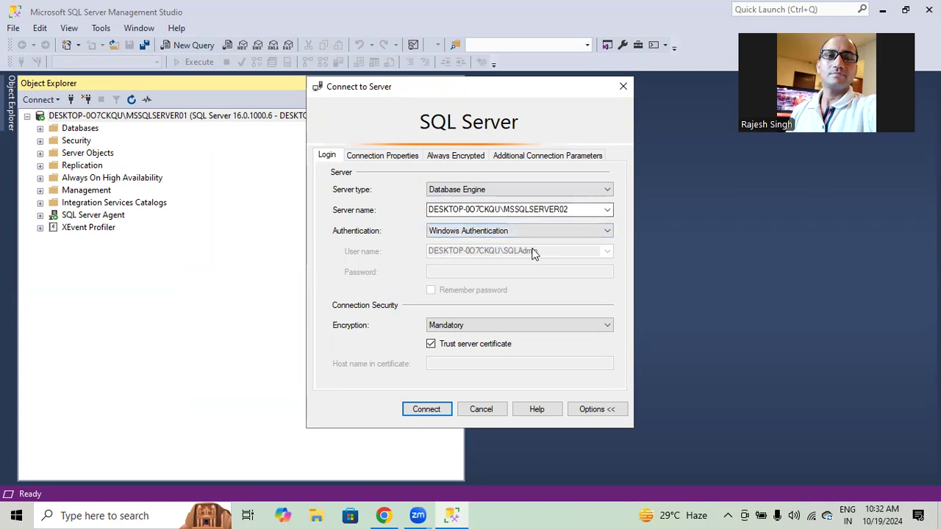
{"action": "left_click", "coordinate": [426, 409]}
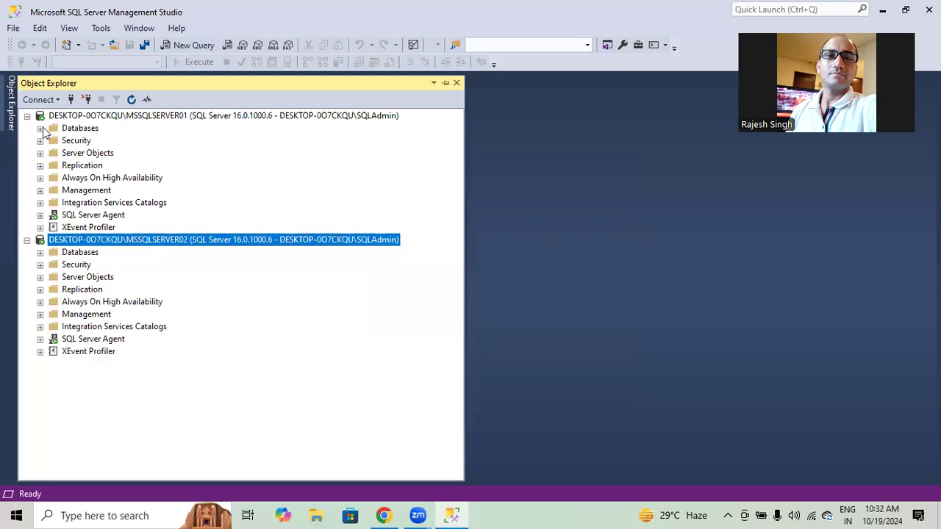
{"action": "left_click", "coordinate": [40, 129]}
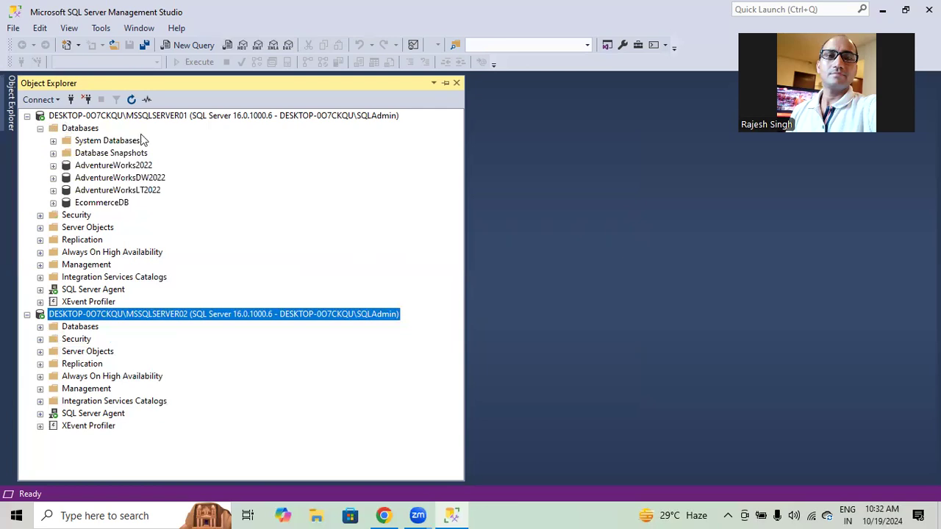
{"action": "left_click", "coordinate": [41, 327]}
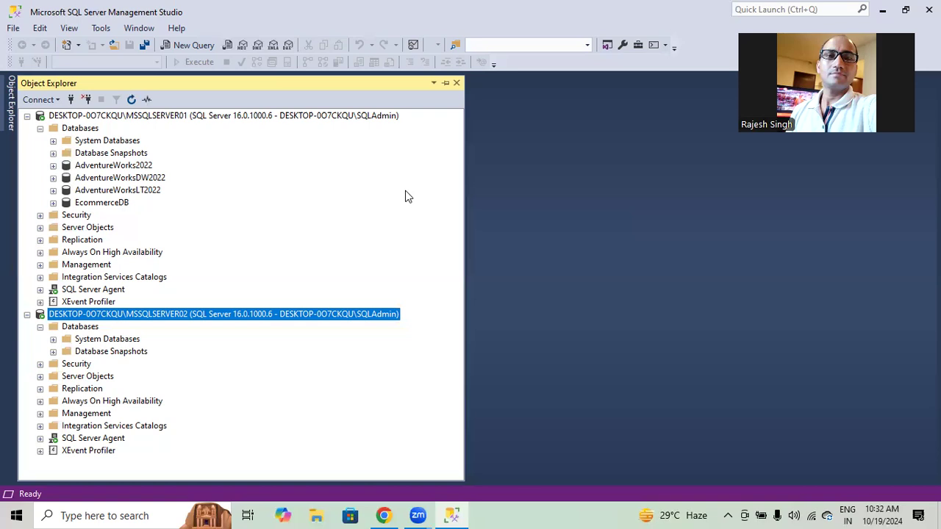
- Connect to the MSSQLSERVER02 instance once more
{"action": "right_click", "coordinate": [179, 115]}
{"action": "left_click", "coordinate": [473, 313]}
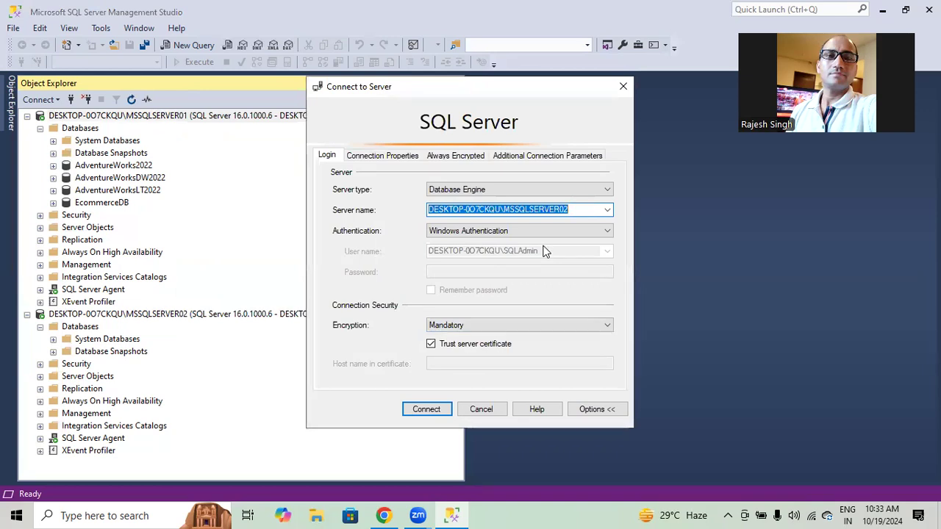
{"action": "left_click", "coordinate": [435, 410]}
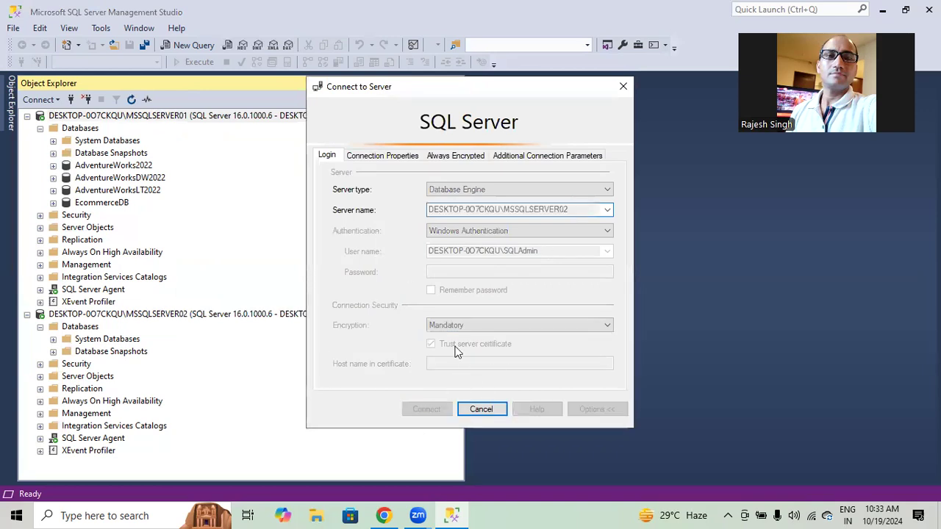
- Disconnect all connected server instances from Object Explorer
{"action": "left_click", "coordinate": [228, 118]}
{"action": "right_click", "coordinate": [225, 114]}
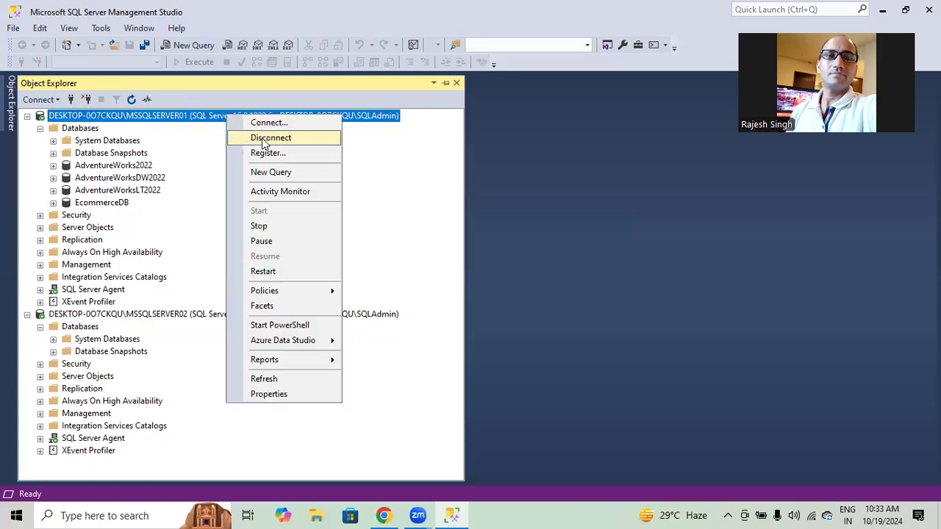
{"action": "left_click", "coordinate": [250, 136]}
{"action": "right_click", "coordinate": [149, 114]}
{"action": "left_click", "coordinate": [188, 136]}
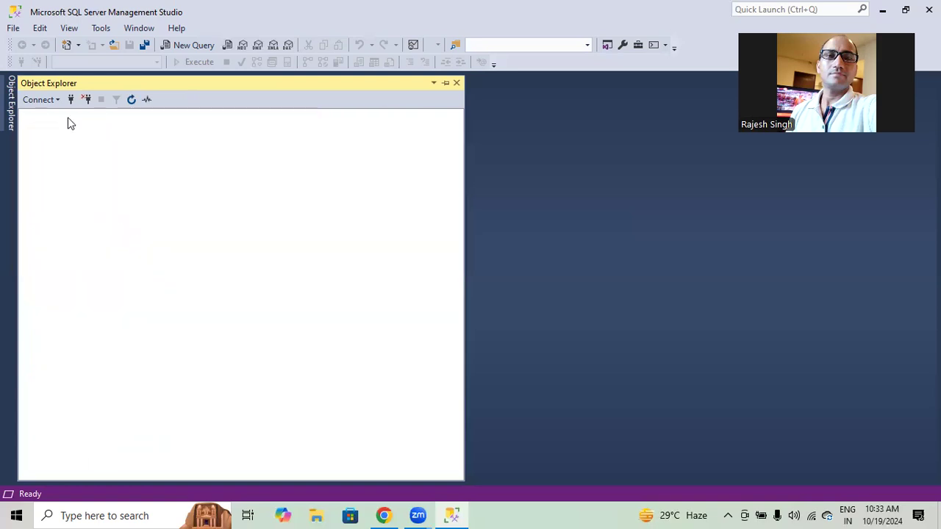
- Connect to the DESKTOP-0O7CKQU\MSSQLSERVER01 database engine using Windows Authentication
{"action": "left_click", "coordinate": [27, 99]}
{"action": "left_click", "coordinate": [178, 120]}
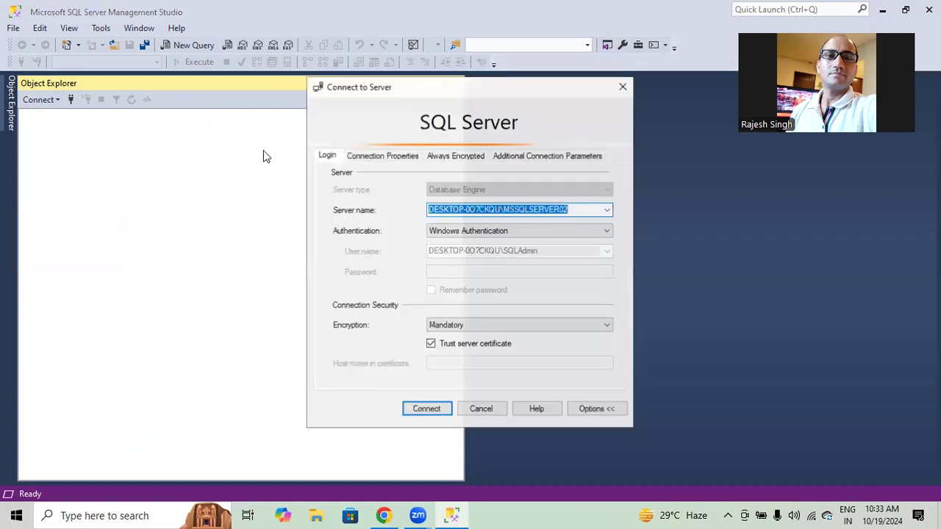
{"action": "left_click", "coordinate": [608, 211]}
{"action": "left_click", "coordinate": [538, 234]}
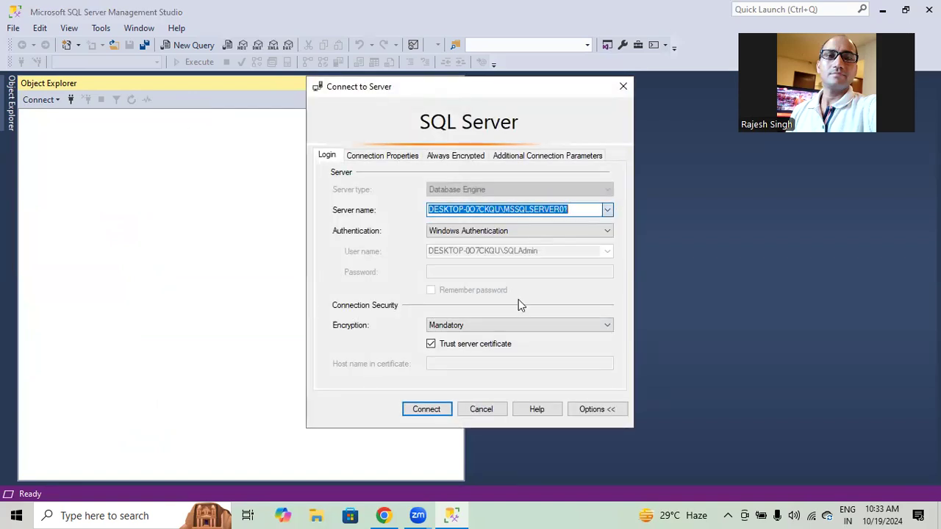
{"action": "left_click", "coordinate": [423, 411]}
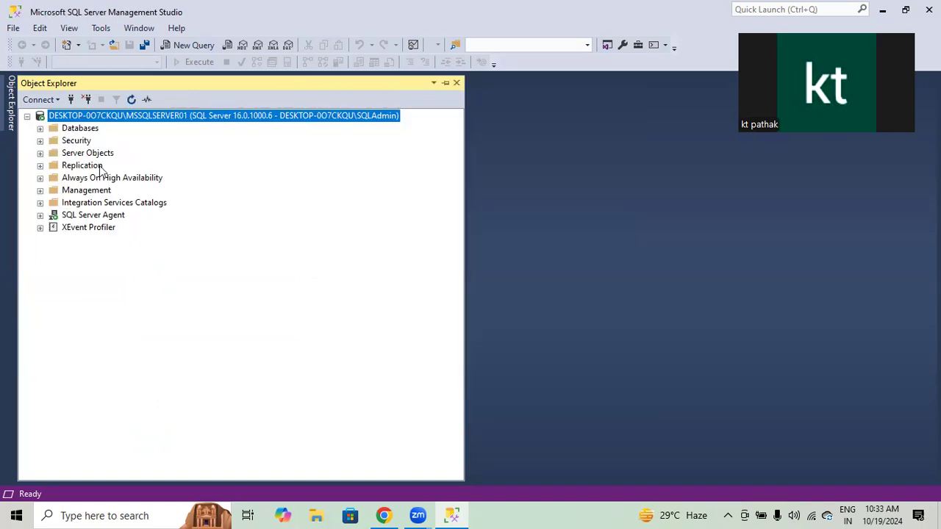
- Add a second connection to DESKTOP-0O7CKQU\MSSQLSERVER02 using Windows Authentication
{"action": "right_click", "coordinate": [124, 117]}
{"action": "left_click", "coordinate": [572, 195]}
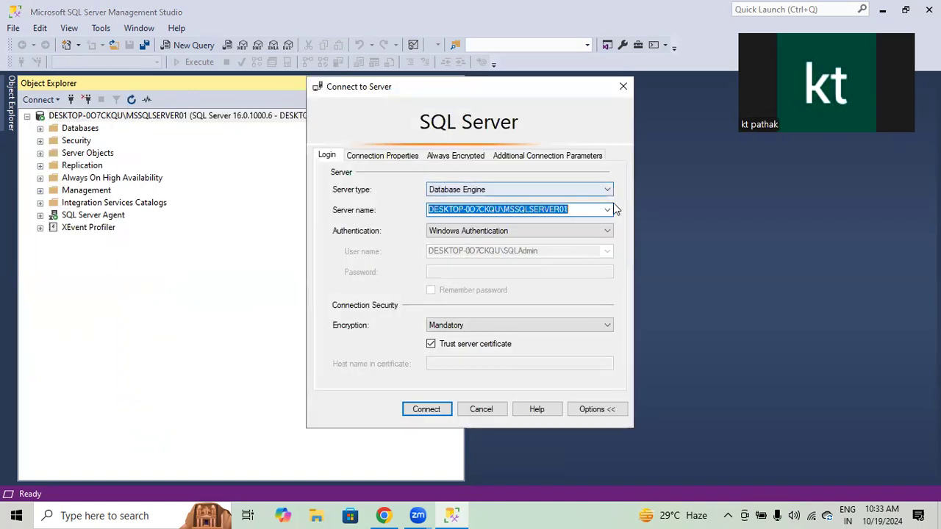
{"action": "left_click", "coordinate": [608, 210]}
{"action": "left_click", "coordinate": [553, 232]}
{"action": "left_click", "coordinate": [422, 409]}
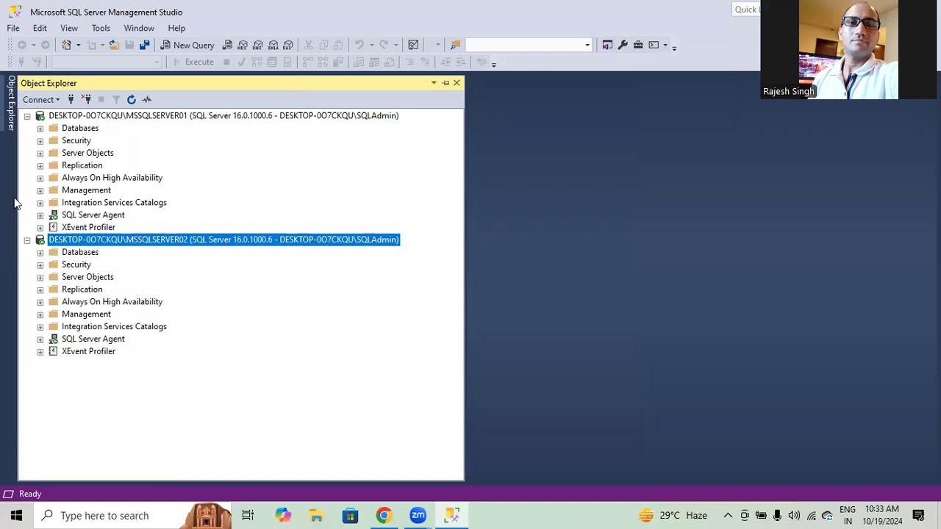
- Expand the EcommerceDB database on MSSQLSERVER01 and list its tables
{"action": "left_click", "coordinate": [41, 129]}
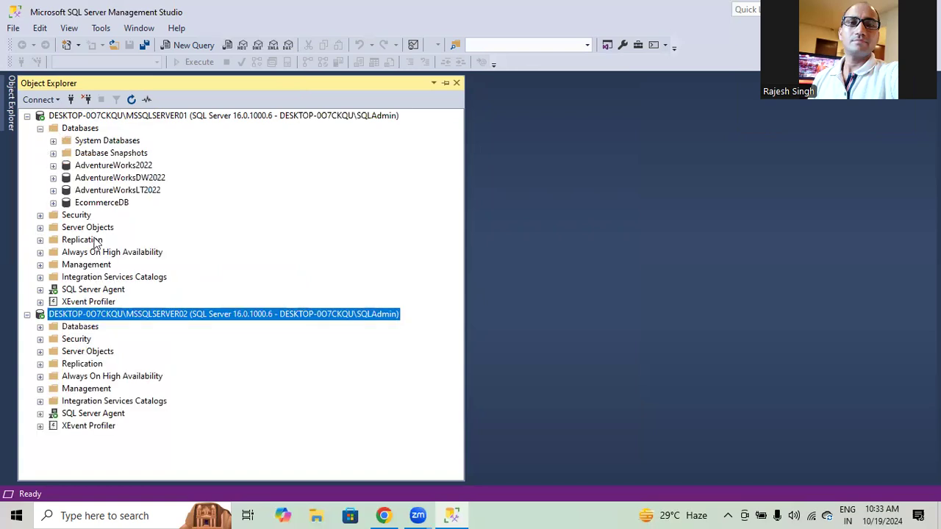
{"action": "left_click", "coordinate": [105, 209]}
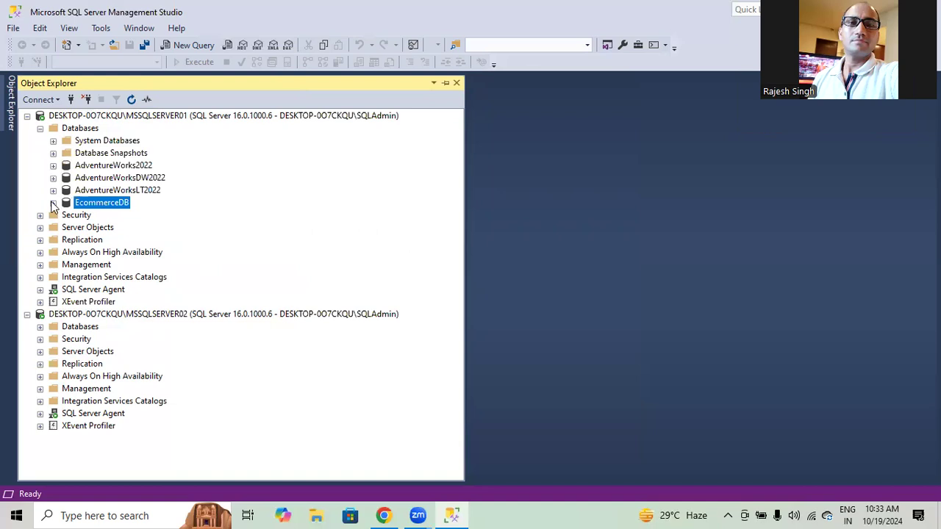
{"action": "left_click", "coordinate": [53, 203]}
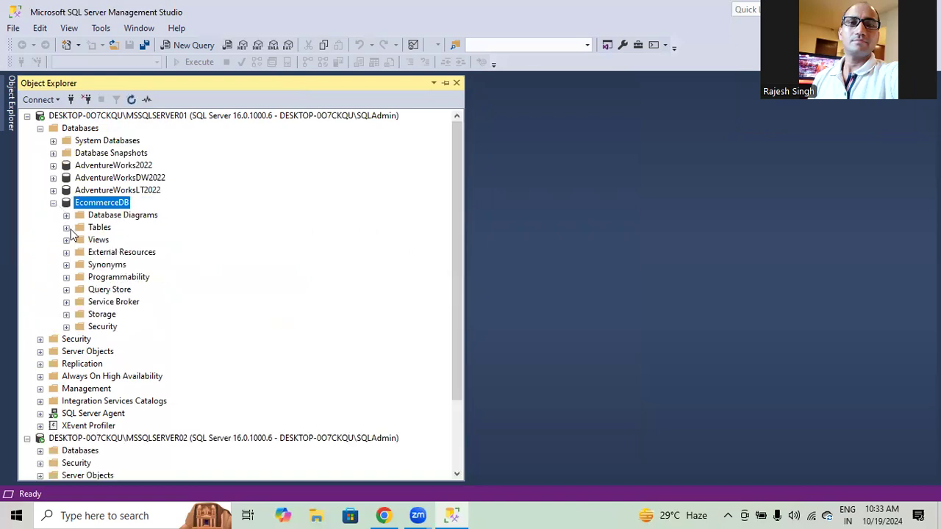
{"action": "left_click", "coordinate": [67, 228]}
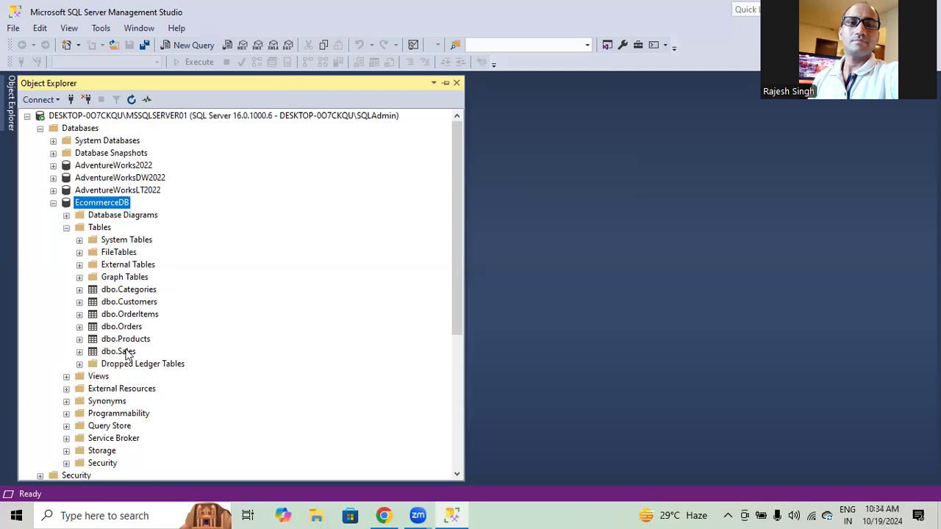
- Query the top 1000 rows of EcommerceDB's dbo.Customers table
{"action": "right_click", "coordinate": [142, 293]}
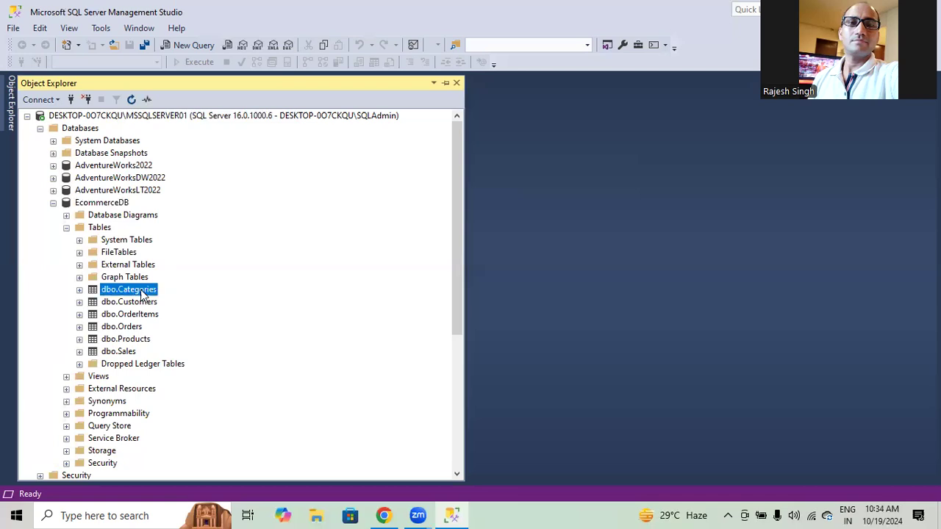
{"action": "left_click", "coordinate": [390, 280]}
{"action": "right_click", "coordinate": [141, 302]}
{"action": "left_click", "coordinate": [196, 234]}
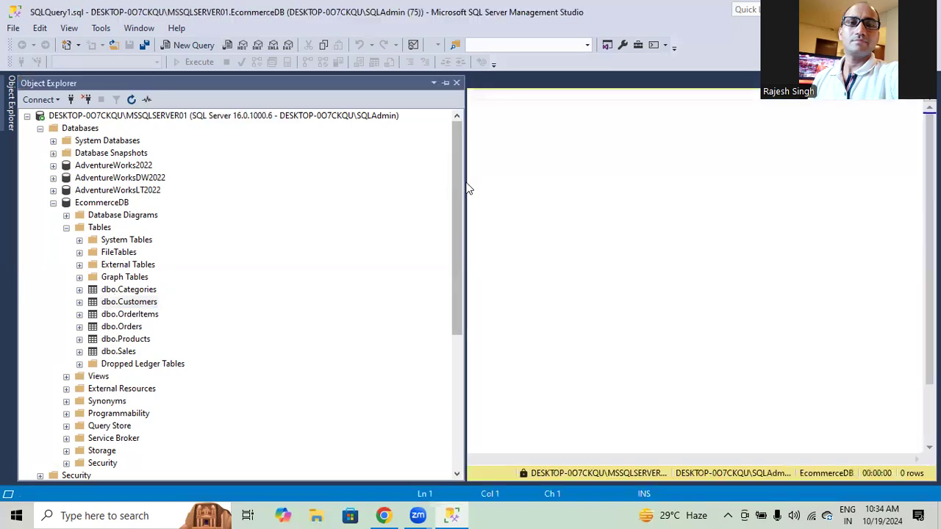
{"action": "left_click_drag", "start_coordinate": [467, 178], "coordinate": [236, 219]}
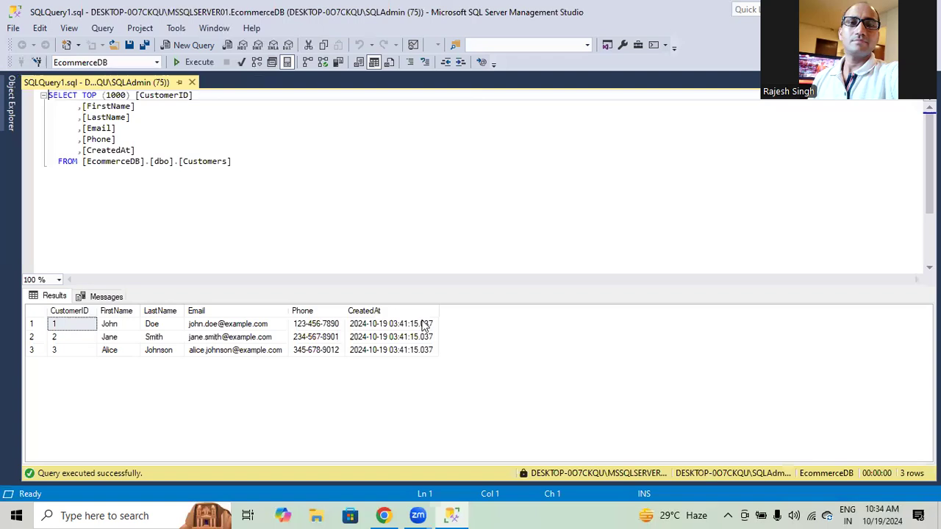
- Select all customer records in the query results grid and copy them
{"action": "left_click", "coordinate": [37, 311]}
{"action": "right_click", "coordinate": [155, 337]}
{"action": "left_click", "coordinate": [199, 350]}
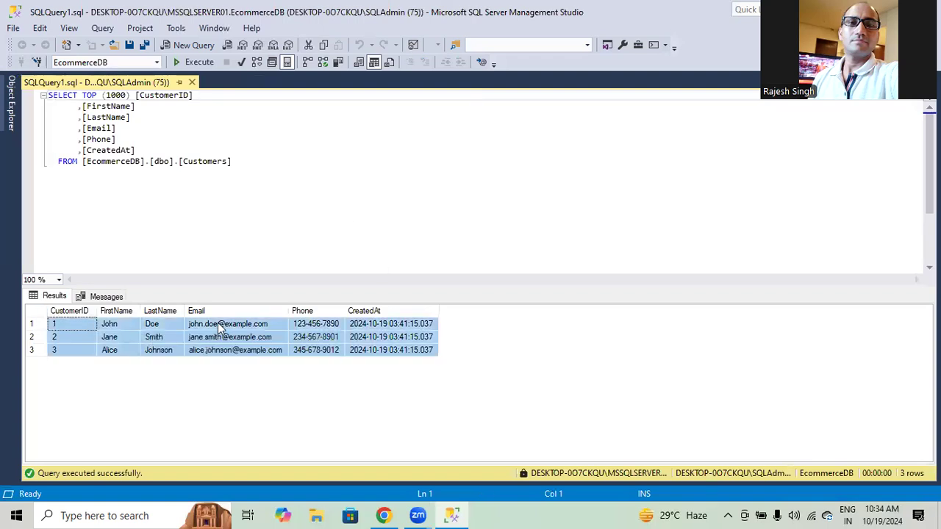
- Switch to Microsoft Excel 2010 and paste the copied customer records starting at cell A1 of Sheet1
{"action": "key", "text": "super"}
{"action": "type", "text": "excel"}
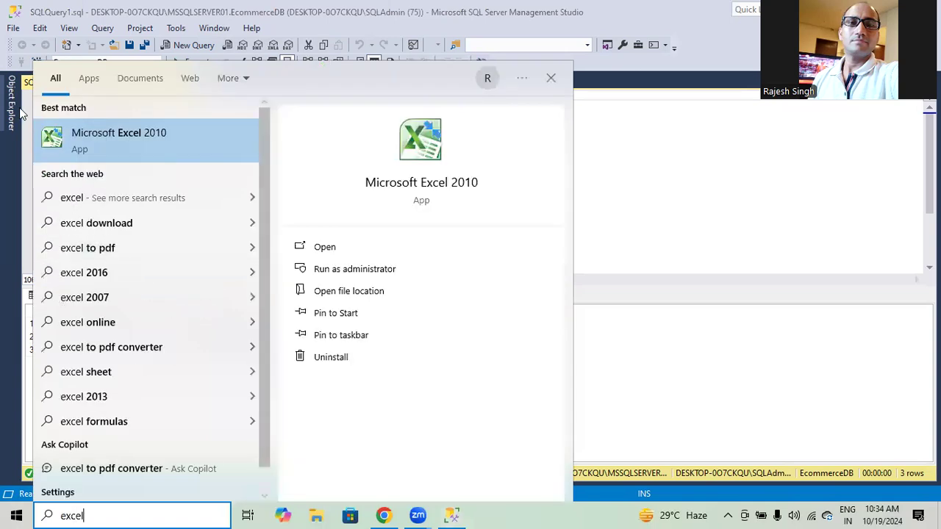
{"action": "left_click", "coordinate": [91, 130]}
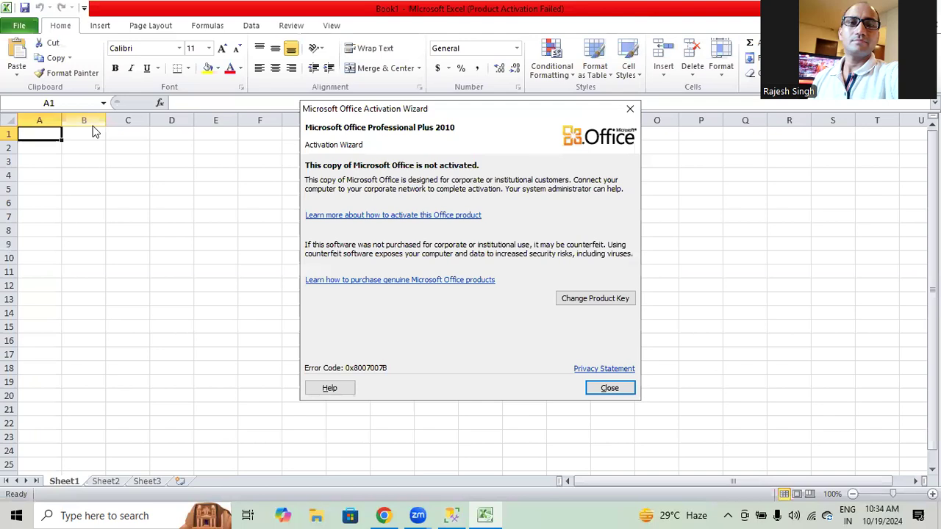
{"action": "left_click", "coordinate": [610, 388]}
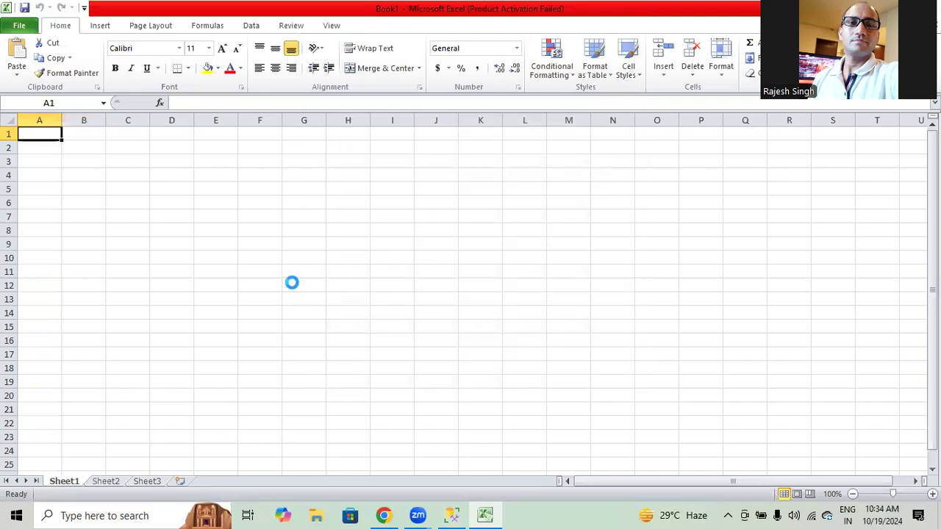
{"action": "key", "text": "ctrl+v"}
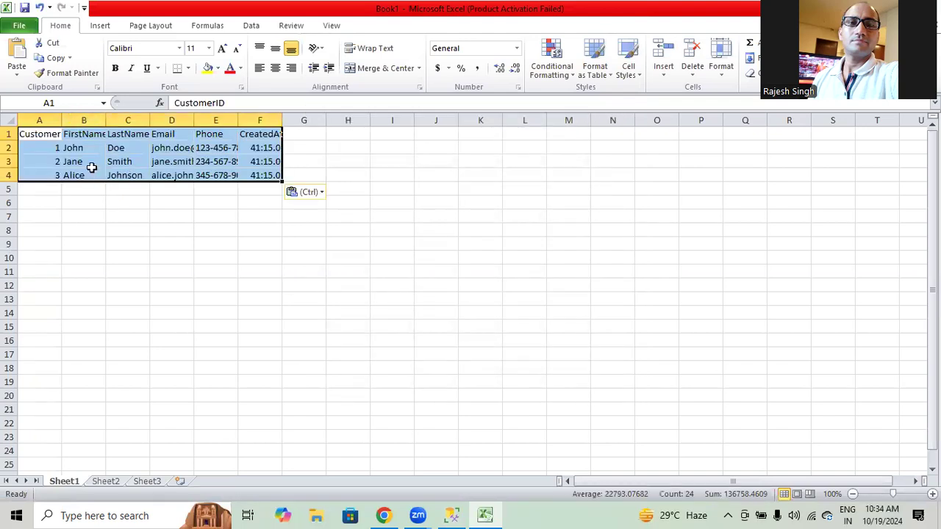
- Widen the CustomerID, Email and CreatedAt columns to fit their contents and go to the last row of column A
{"action": "double_click", "coordinate": [61, 120]}
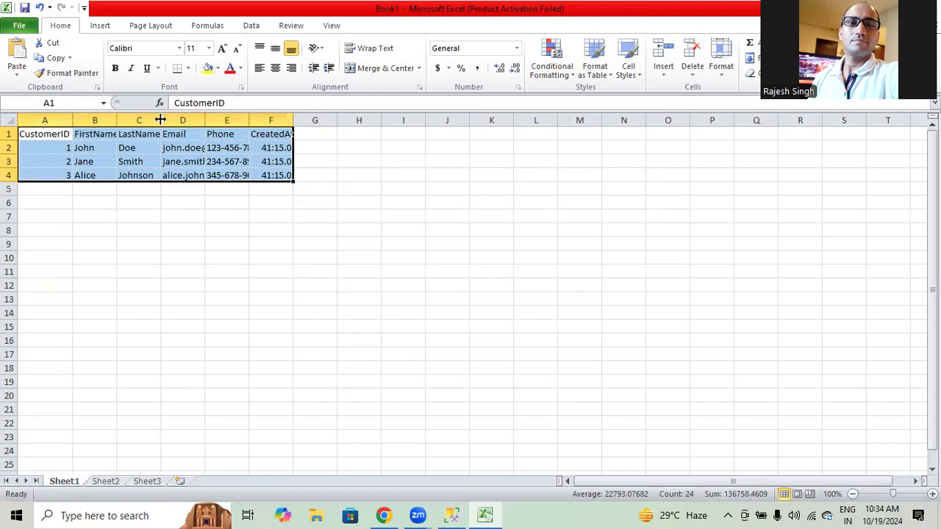
{"action": "left_click_drag", "start_coordinate": [160, 120], "coordinate": [294, 127]}
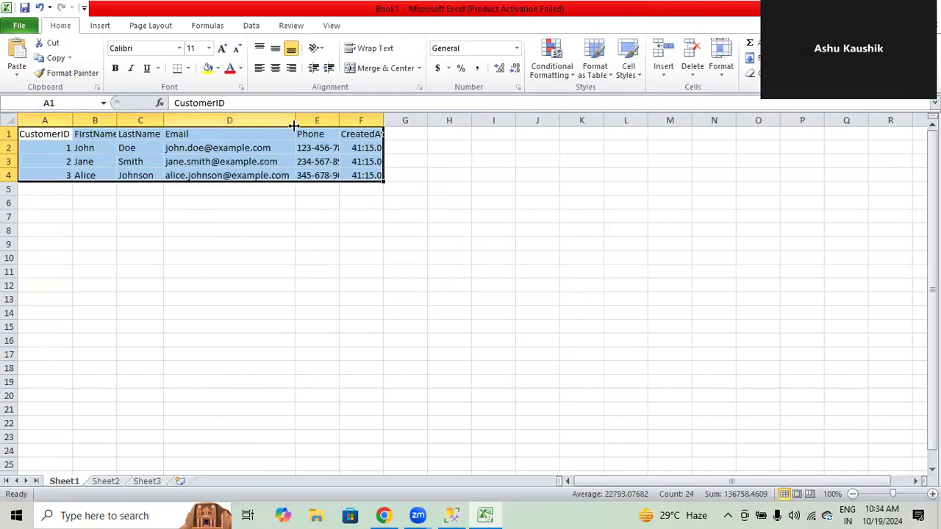
{"action": "double_click", "coordinate": [381, 120]}
{"action": "left_click", "coordinate": [57, 234]}
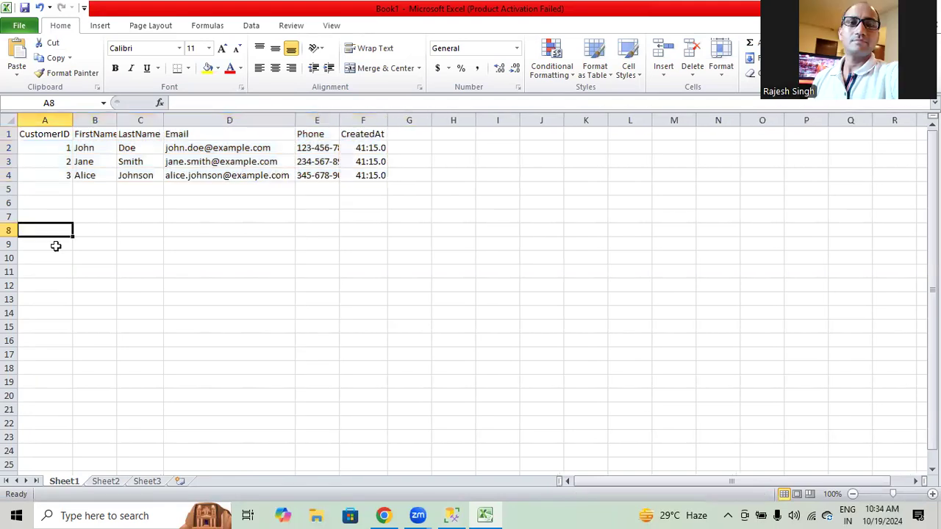
{"action": "key", "text": "ctrl+Down"}
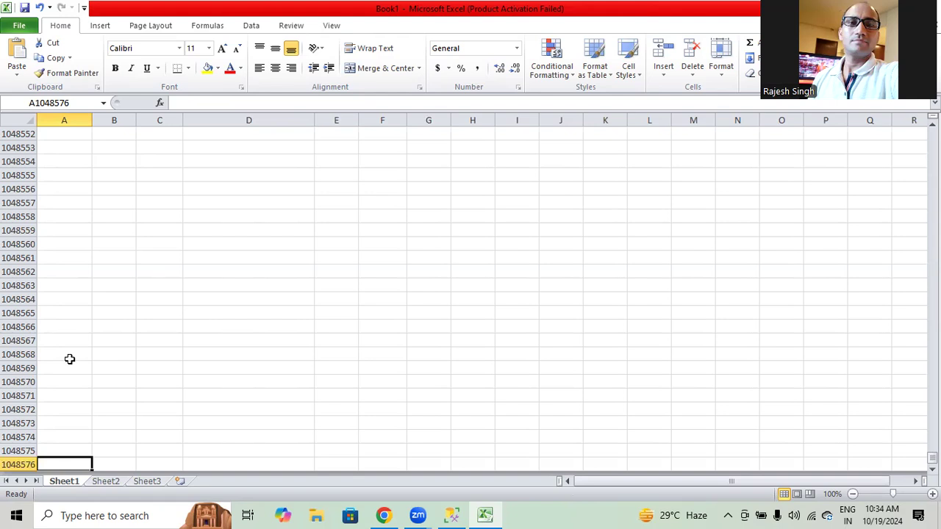
- Return to SQL Server Management Studio and review the SELECT statement that queries dbo.Customers
{"action": "key", "text": "alt+Tab"}
{"action": "left_click_drag", "start_coordinate": [273, 172], "coordinate": [32, 103]}
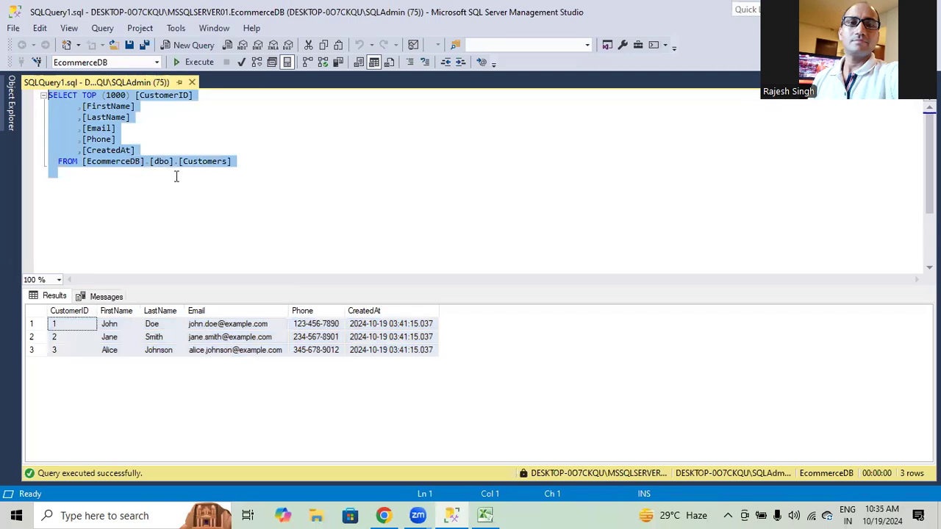
{"action": "left_click", "coordinate": [250, 168]}
- Widen Object Explorer and collapse EcommerceDB's Tables folder and the Databases folder of MSSQLSERVER01
{"action": "mouse_move", "coordinate": [11, 107]}
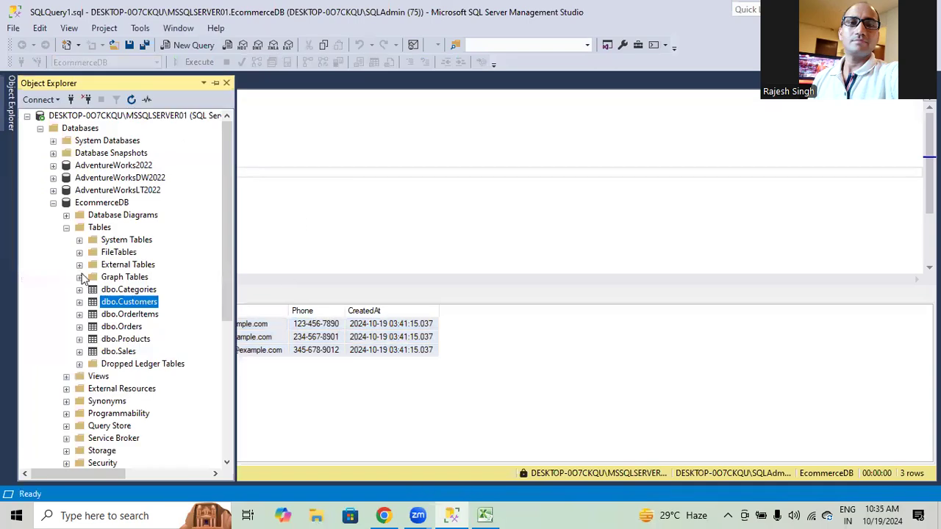
{"action": "left_click", "coordinate": [66, 228]}
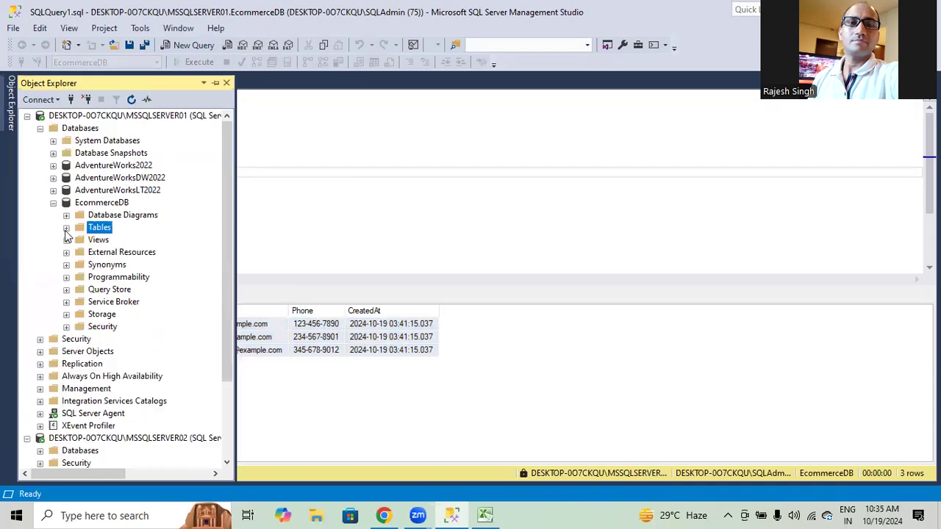
{"action": "left_click", "coordinate": [103, 205]}
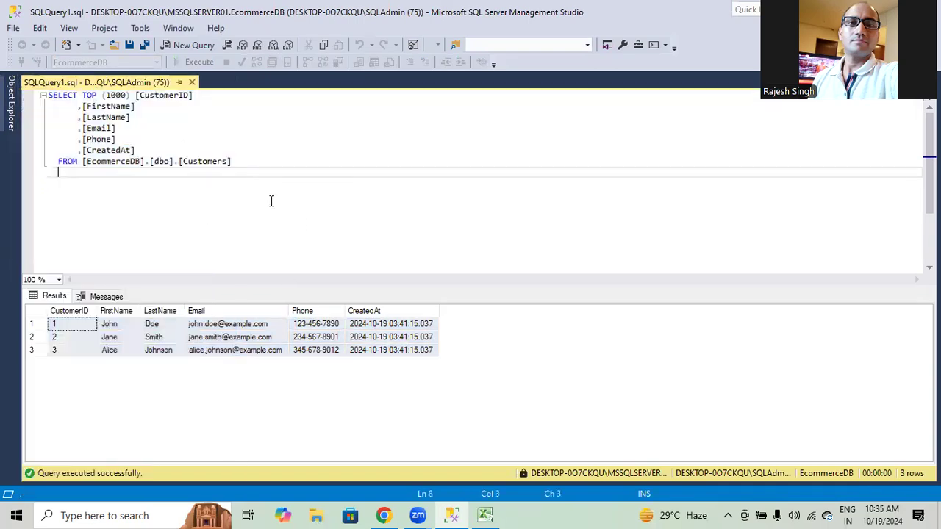
{"action": "mouse_move", "coordinate": [11, 114]}
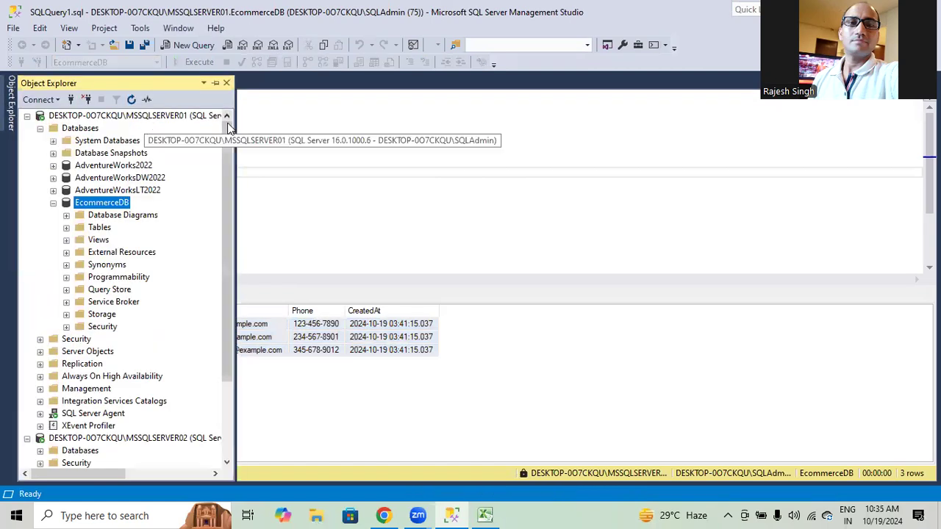
{"action": "left_click_drag", "start_coordinate": [235, 174], "coordinate": [301, 184]}
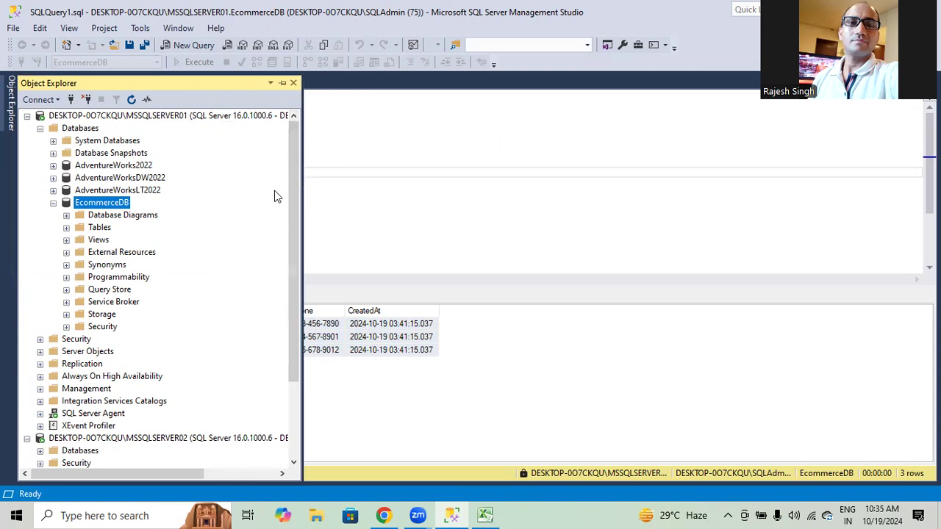
{"action": "left_click", "coordinate": [40, 129]}
{"action": "left_click", "coordinate": [60, 116]}
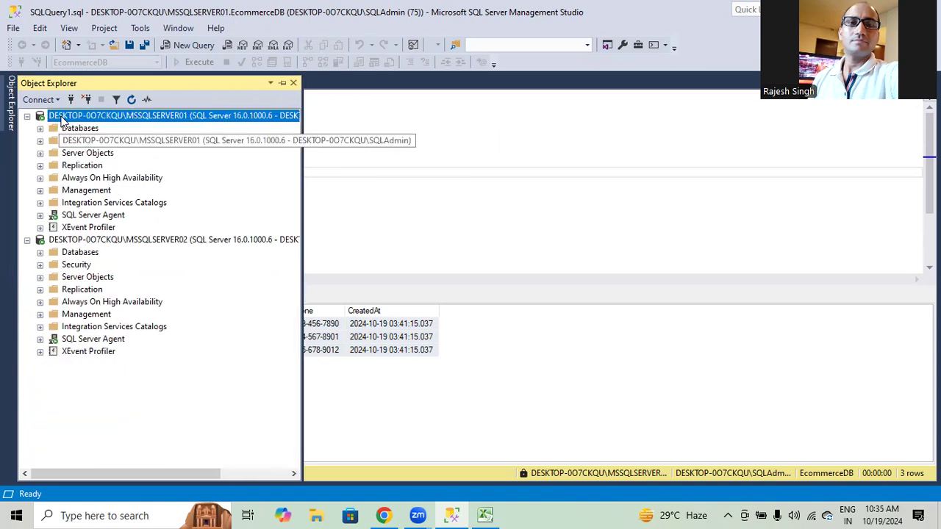
- Check the Databases folder of MSSQLSERVER02 and widen Object Explorer to fit both full server names
{"action": "left_click", "coordinate": [40, 253]}
{"action": "left_click", "coordinate": [40, 253]}
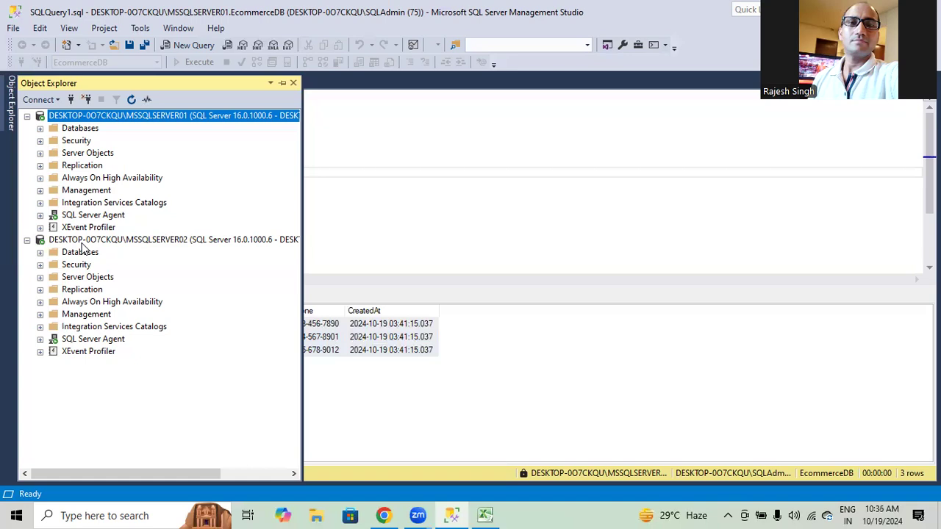
{"action": "left_click_drag", "start_coordinate": [301, 167], "coordinate": [405, 194]}
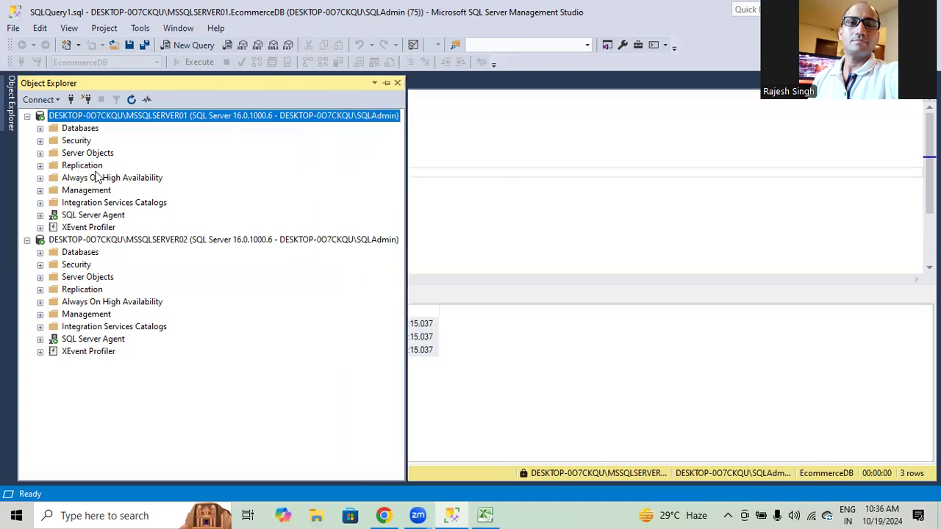
- Open the backup settings for EcommerceDB on MSSQLSERVER01, remove the default disk destination and start adding a new one
{"action": "left_click", "coordinate": [40, 128]}
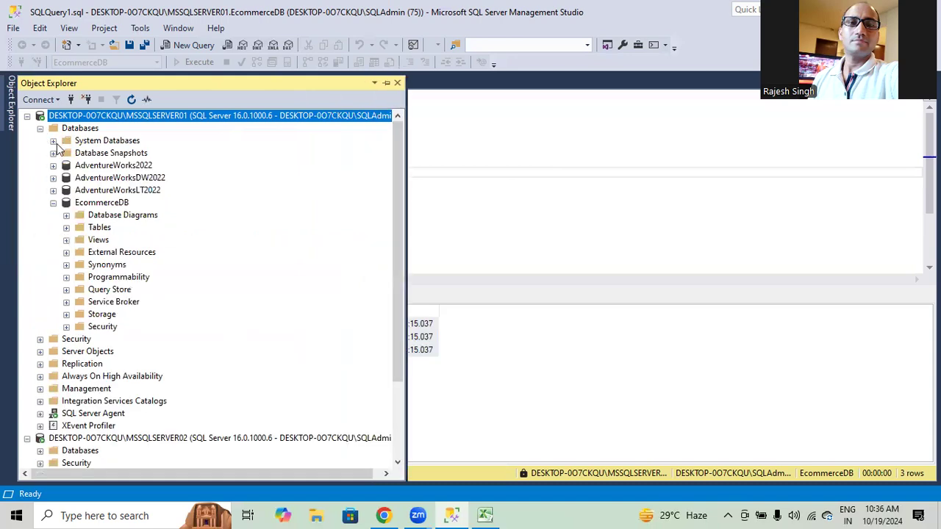
{"action": "left_click", "coordinate": [54, 204]}
{"action": "left_click", "coordinate": [103, 203]}
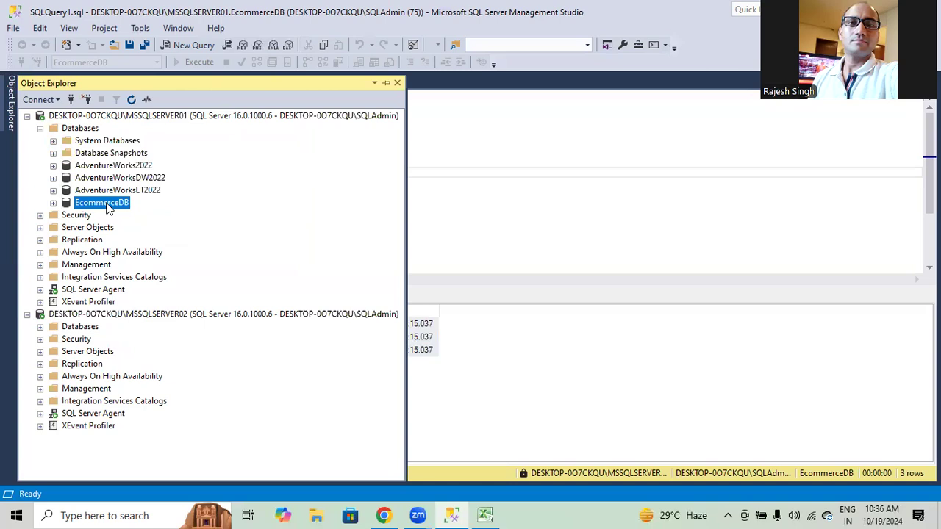
{"action": "right_click", "coordinate": [106, 208]}
{"action": "mouse_move", "coordinate": [156, 265]}
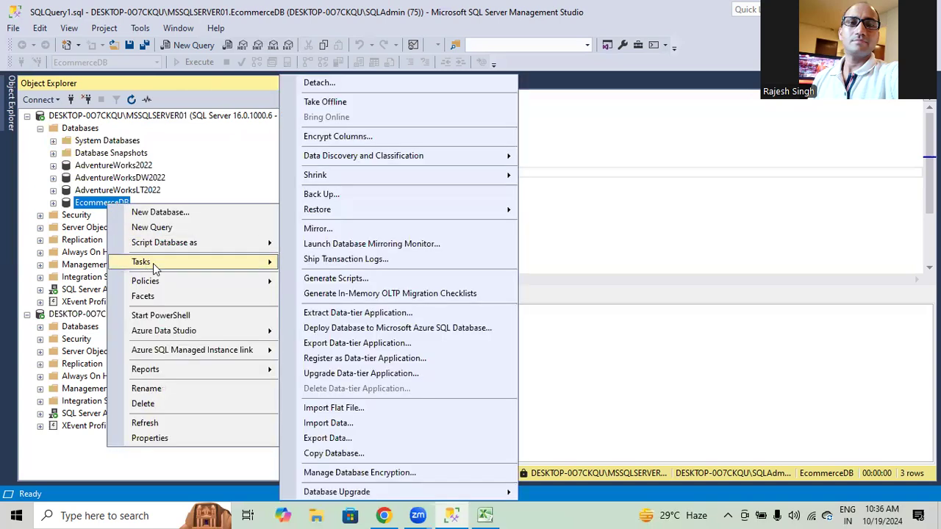
{"action": "left_click", "coordinate": [321, 195]}
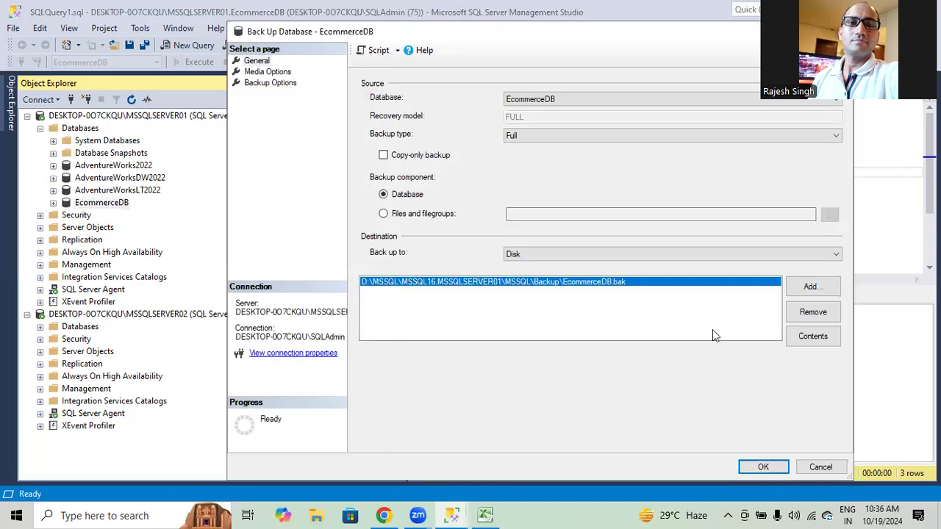
{"action": "left_click", "coordinate": [813, 312]}
{"action": "left_click", "coordinate": [809, 287]}
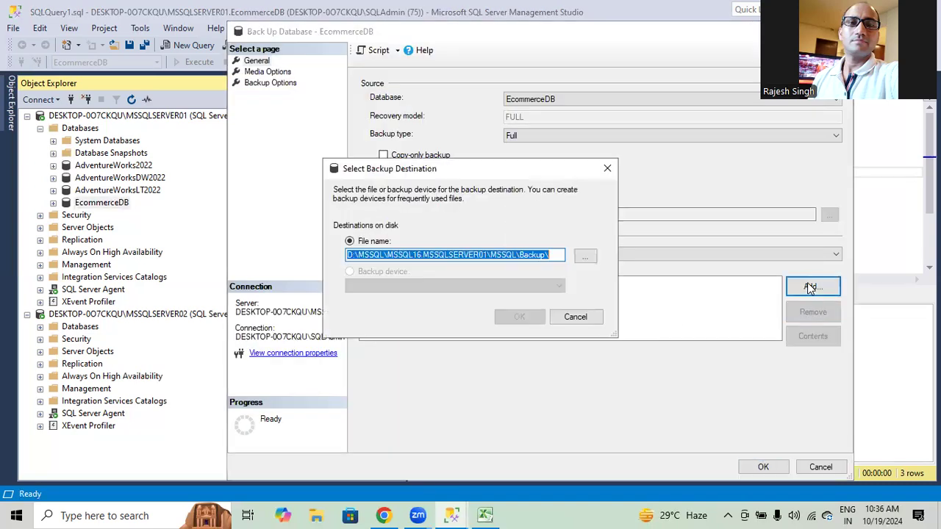
{"action": "left_click", "coordinate": [585, 256]}
{"action": "left_click", "coordinate": [345, 100]}
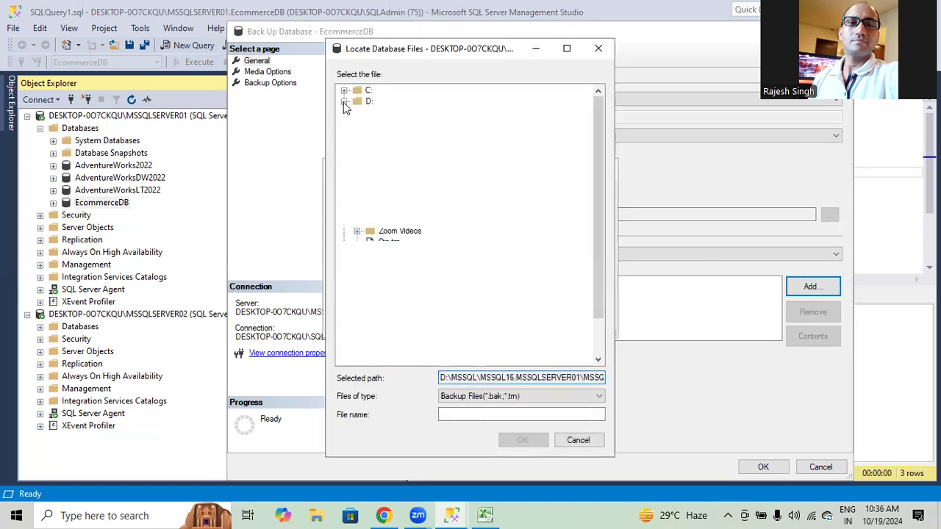
{"action": "left_click", "coordinate": [344, 122]}
{"action": "left_click", "coordinate": [392, 146]}
{"action": "left_click", "coordinate": [358, 146]}
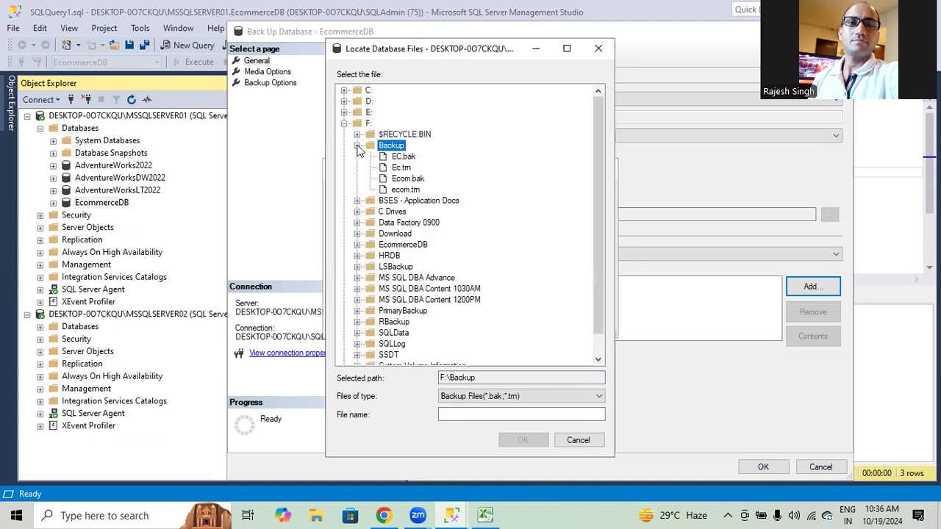
{"action": "left_click", "coordinate": [578, 440]}
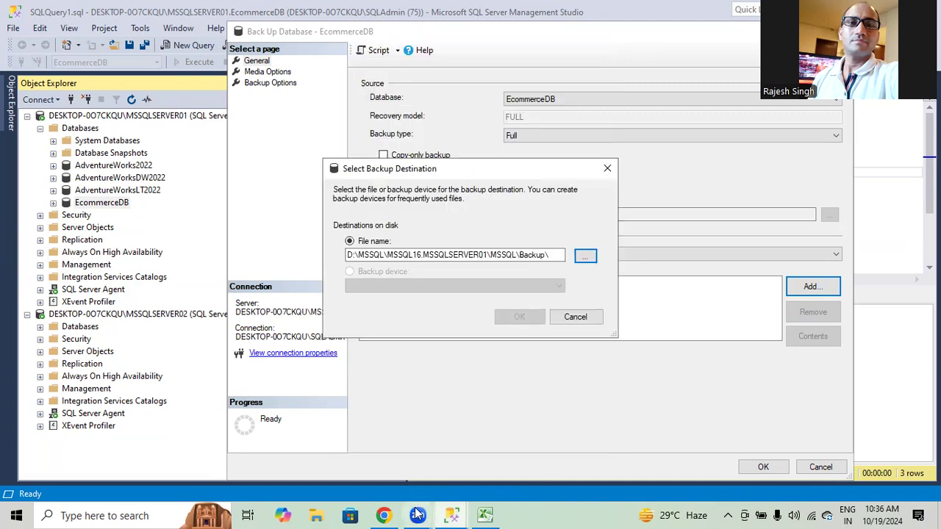
- Switch to File Explorer, open the Backup folder on drive G: and delete the item inside it
{"action": "left_click", "coordinate": [316, 515]}
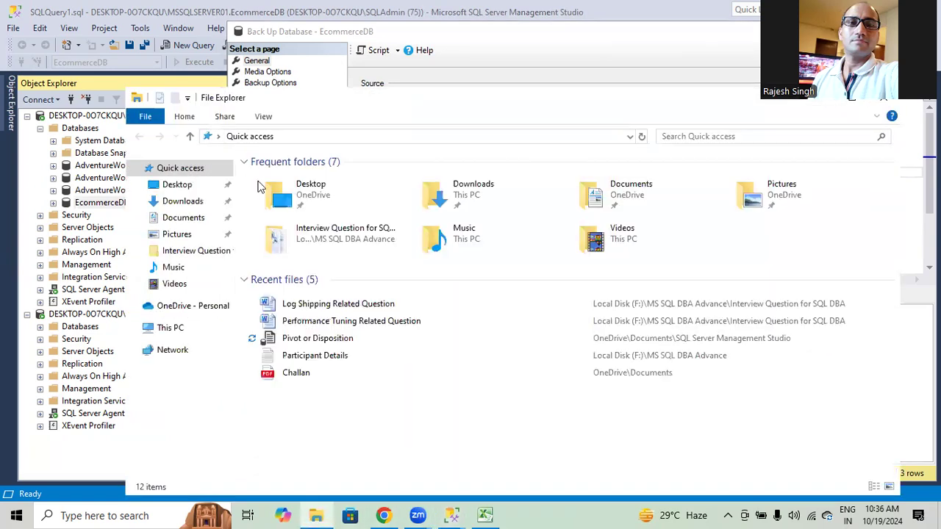
{"action": "left_click", "coordinate": [165, 328]}
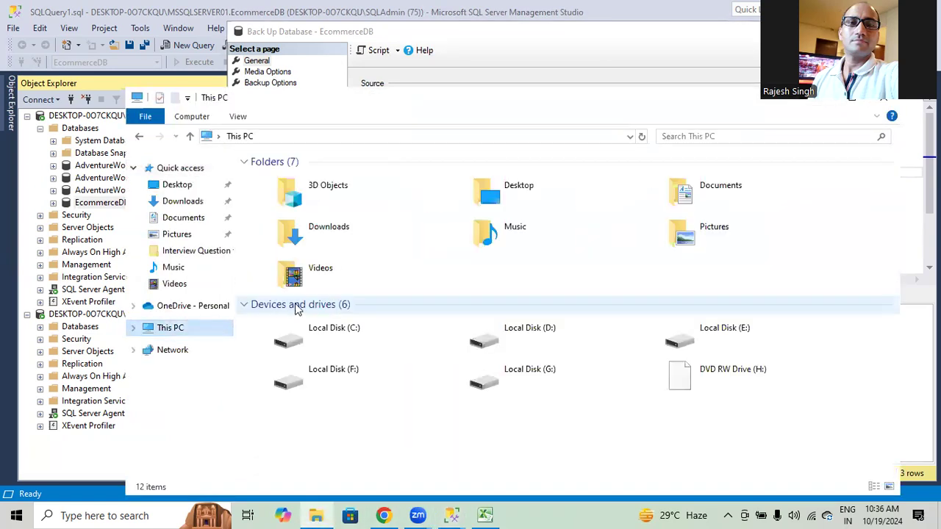
{"action": "double_click", "coordinate": [559, 384]}
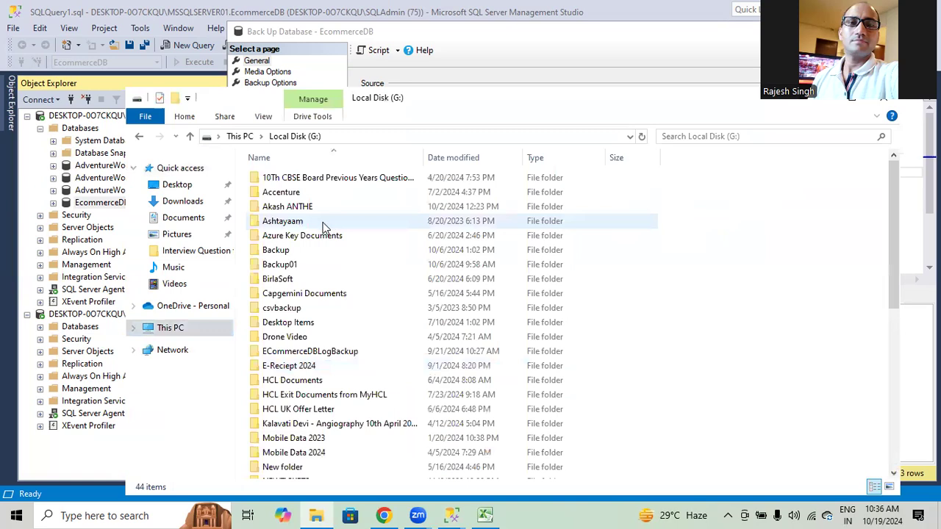
{"action": "double_click", "coordinate": [281, 251]}
{"action": "left_click", "coordinate": [268, 179]}
{"action": "key", "text": "Delete"}
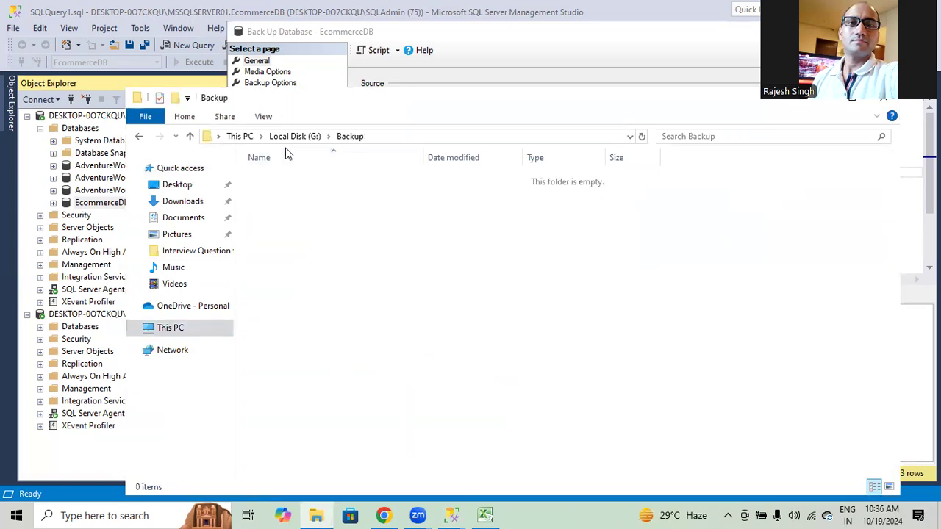
- Check the contents of the Backup01 folder on drive G: and delete that folder
{"action": "left_click", "coordinate": [293, 137]}
{"action": "double_click", "coordinate": [283, 263]}
{"action": "left_click", "coordinate": [294, 137]}
{"action": "key", "text": "Delete"}
- Open the Backup folder on drive G: and select its full path, G:\Backup
{"action": "left_click", "coordinate": [279, 253]}
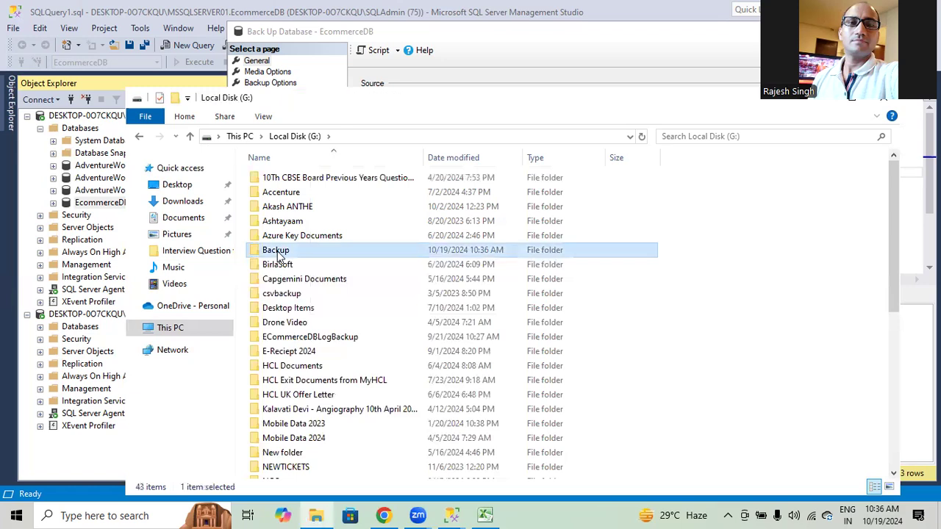
{"action": "double_click", "coordinate": [279, 253]}
{"action": "left_click", "coordinate": [386, 134]}
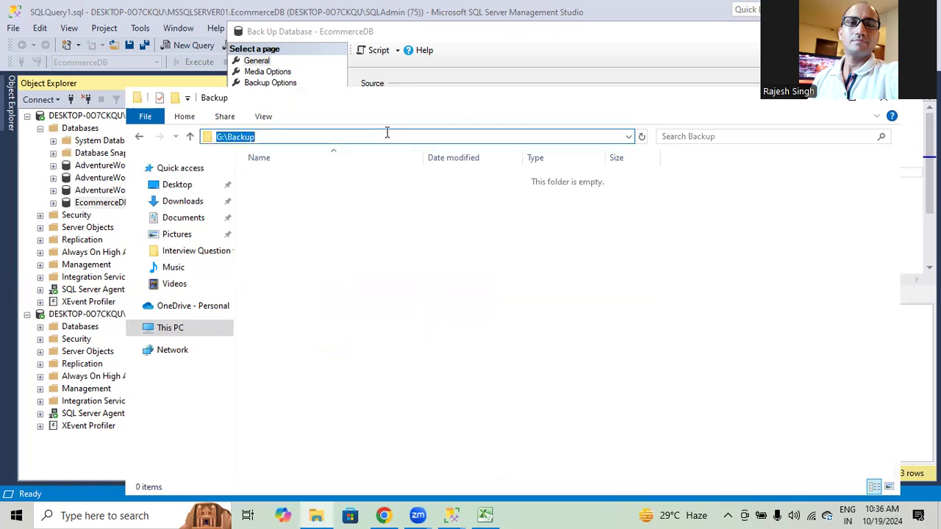
- Switch back to SQL Server Management Studio and choose the Backup folder on drive G: as the location for the backup file
{"action": "key", "text": "alt+Tab"}
{"action": "left_click", "coordinate": [582, 255]}
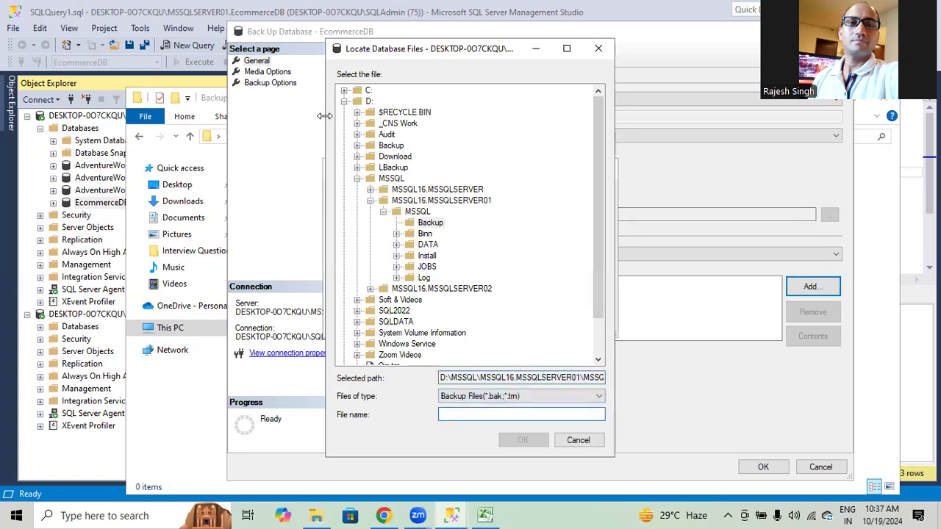
{"action": "left_click", "coordinate": [344, 101]}
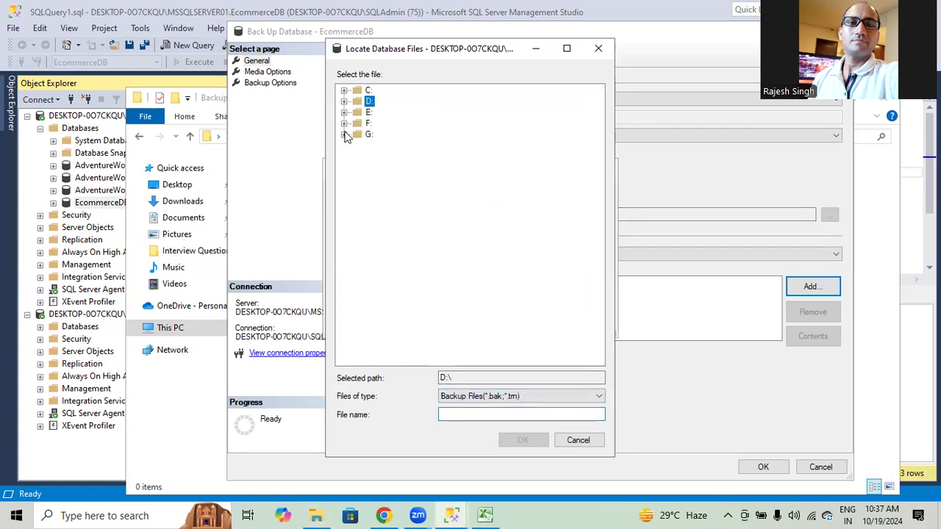
{"action": "left_click", "coordinate": [344, 134]}
{"action": "left_click", "coordinate": [390, 168]}
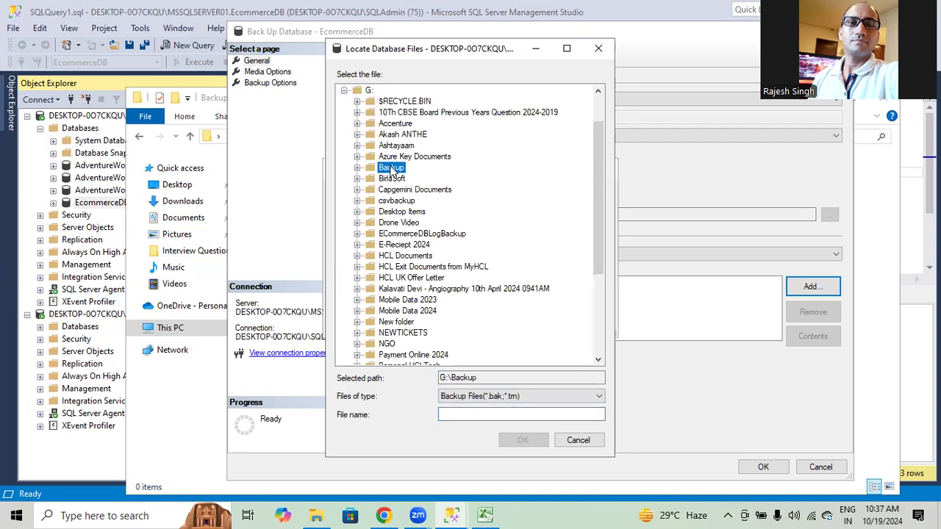
- Name the backup file EcommerceDB_202410191037.bak, reusing the database name copied from the query text, and accept it as the backup destination
{"action": "left_click", "coordinate": [468, 414]}
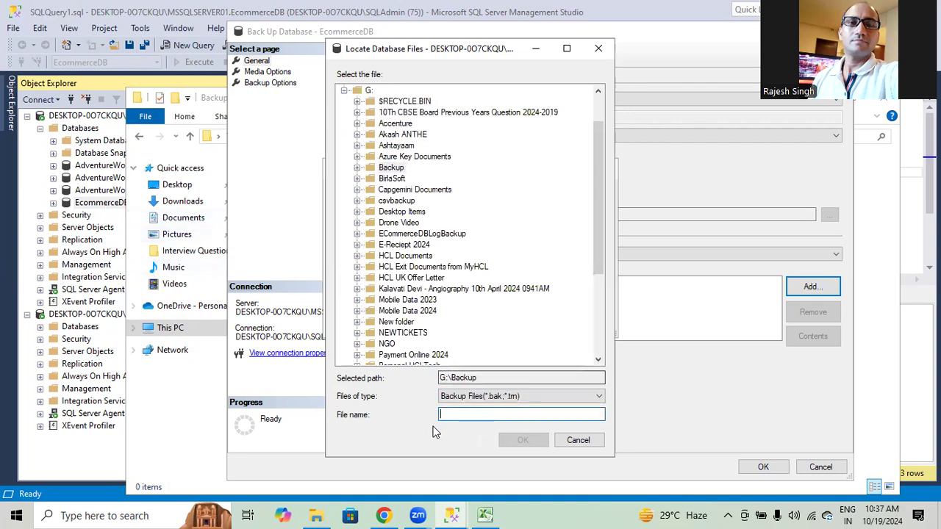
{"action": "left_click_drag", "start_coordinate": [94, 204], "coordinate": [462, 237]}
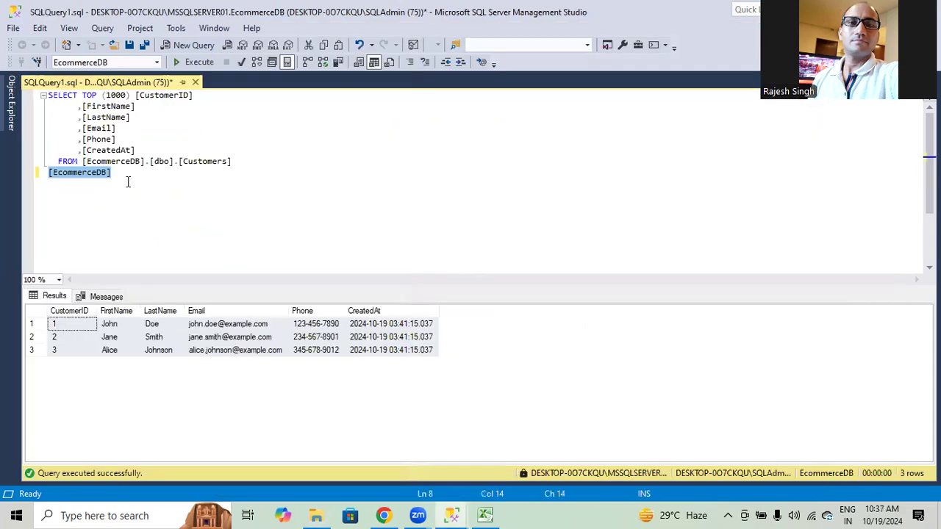
{"action": "left_click", "coordinate": [110, 176]}
{"action": "double_click", "coordinate": [55, 173]}
{"action": "key", "text": "ctrl+c"}
{"action": "key", "text": "alt+Tab"}
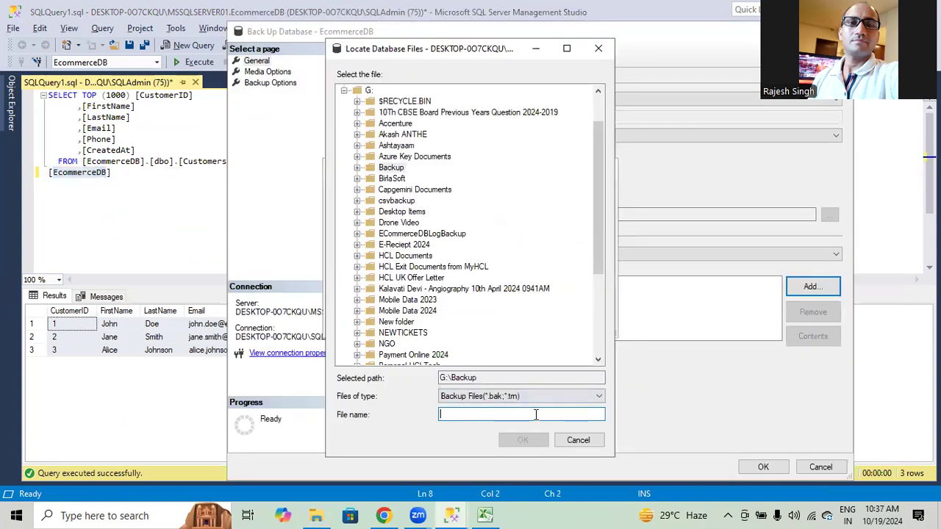
{"action": "key", "text": "ctrl+v"}
{"action": "type", "text": "_"}
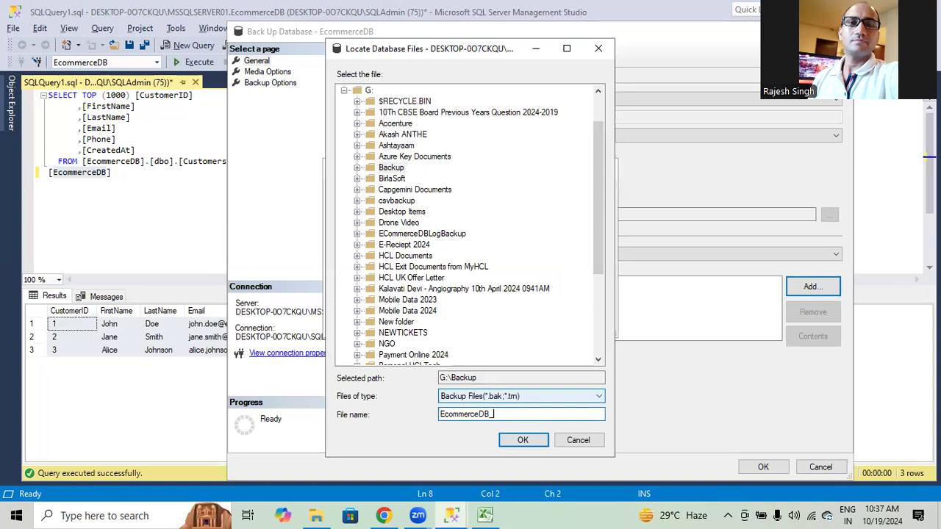
{"action": "type", "text": "202410191037.bak"}
{"action": "left_click", "coordinate": [522, 441]}
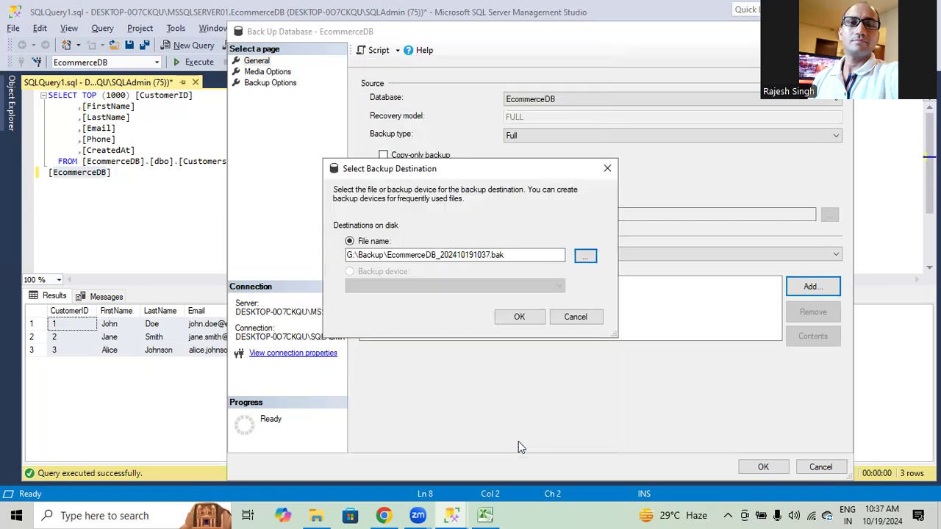
{"action": "left_click", "coordinate": [519, 317]}
- Set the backup compression to Compress backup and run the full backup of EcommerceDB
{"action": "left_click", "coordinate": [270, 82]}
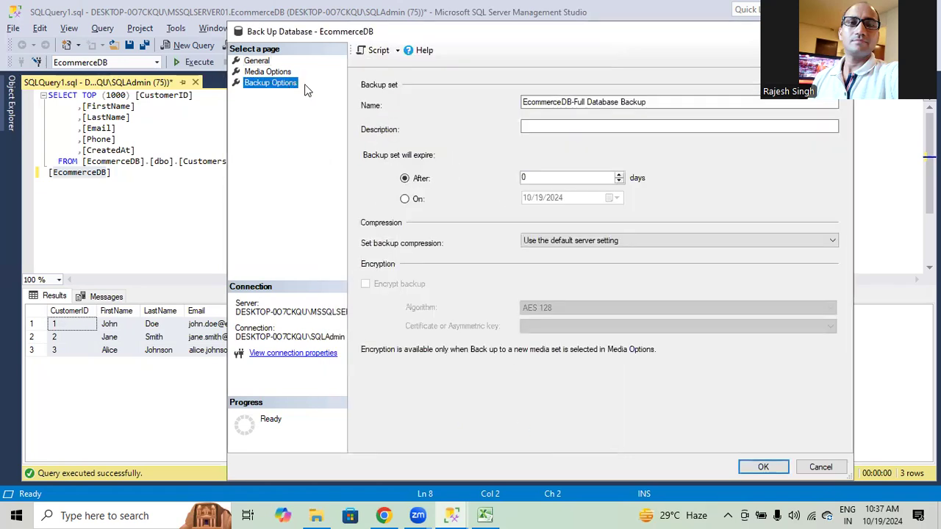
{"action": "left_click", "coordinate": [574, 247]}
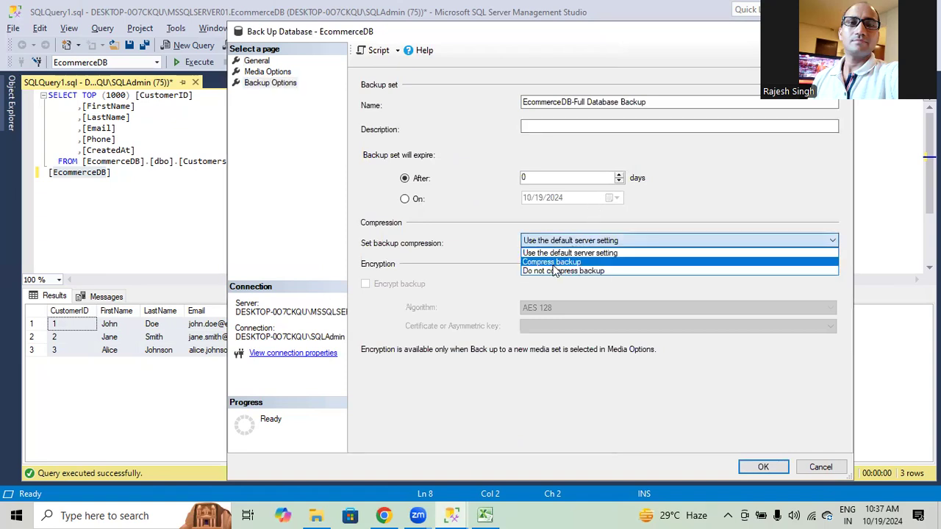
{"action": "left_click", "coordinate": [555, 266]}
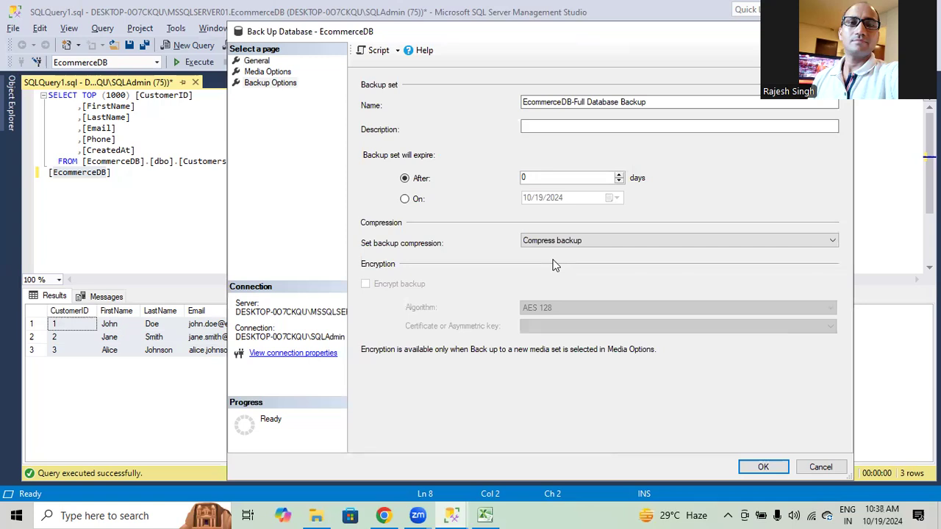
{"action": "left_click", "coordinate": [765, 468]}
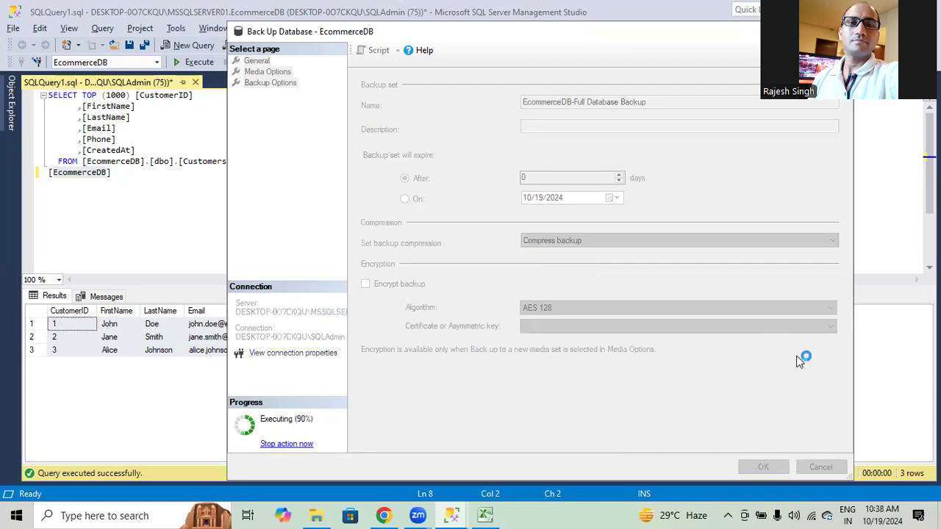
{"action": "left_click", "coordinate": [710, 280]}
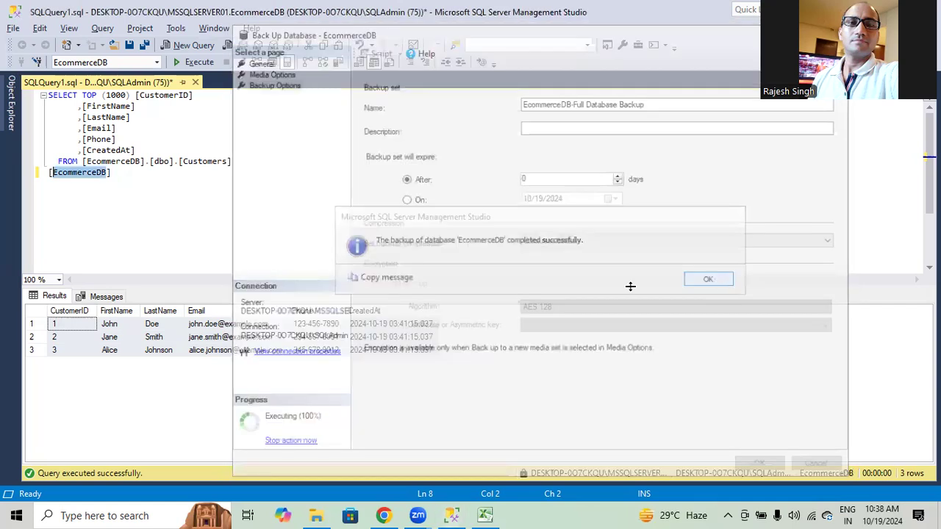
- Check the new backup file in the G:\Backup folder in File Explorer and return to SQL Server Management Studio
{"action": "left_click", "coordinate": [316, 515]}
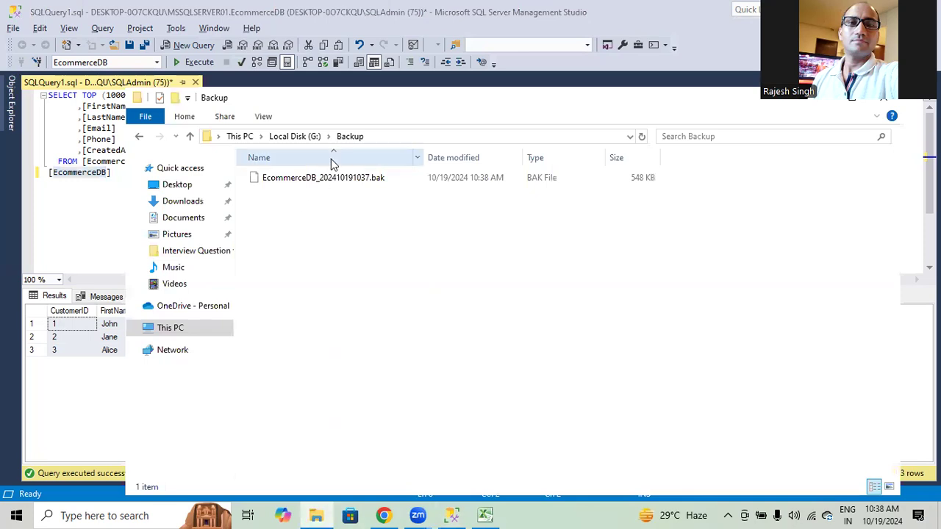
{"action": "left_click", "coordinate": [342, 187]}
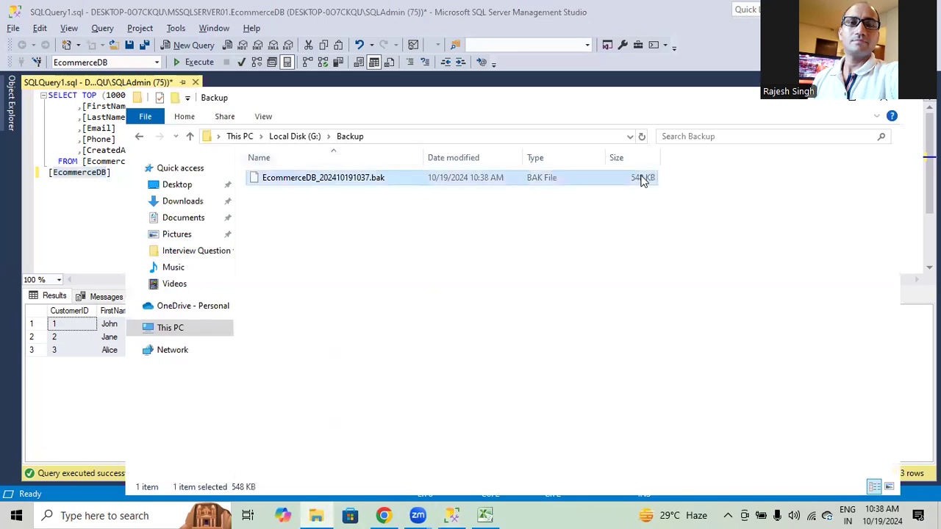
{"action": "left_click", "coordinate": [452, 515]}
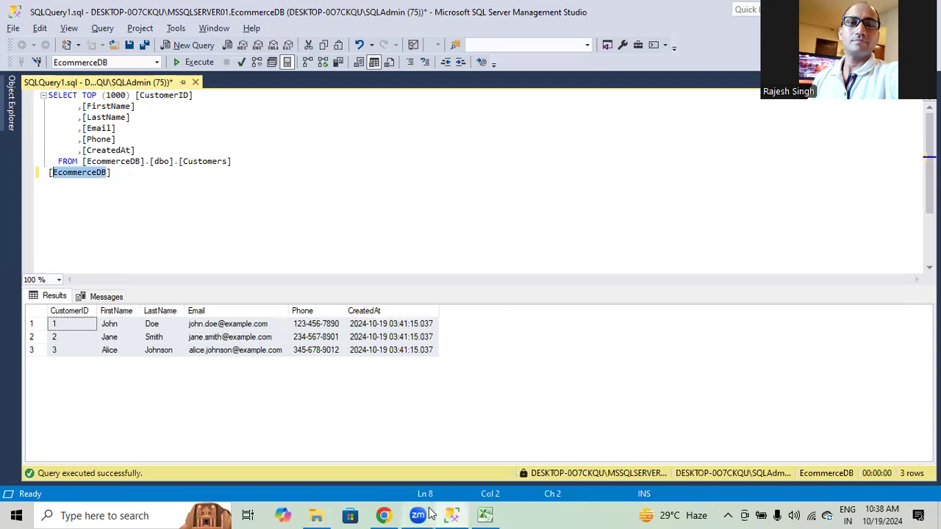
{"action": "left_click", "coordinate": [450, 515]}
{"action": "left_click", "coordinate": [450, 515]}
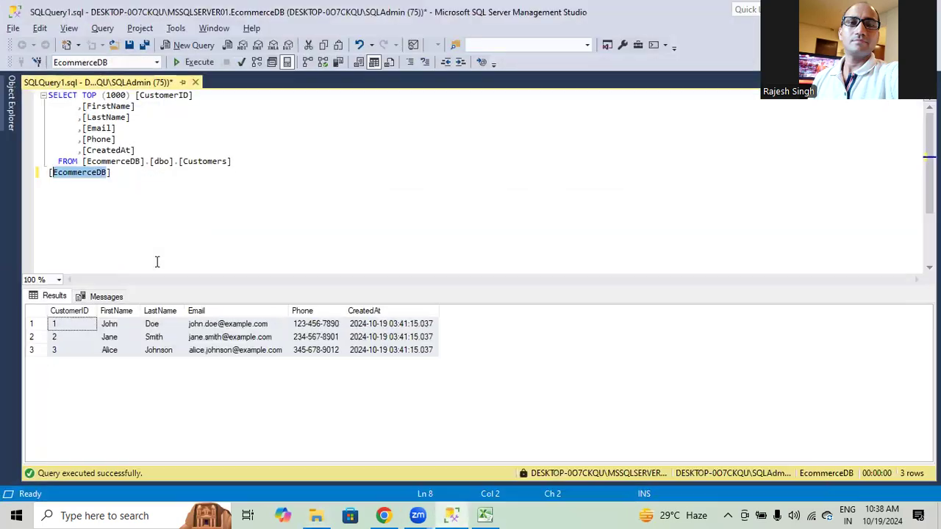
- Examine the general properties and the recovery model of EcommerceDB on MSSQLSERVER01, leaving its settings as they are
{"action": "left_click", "coordinate": [13, 110]}
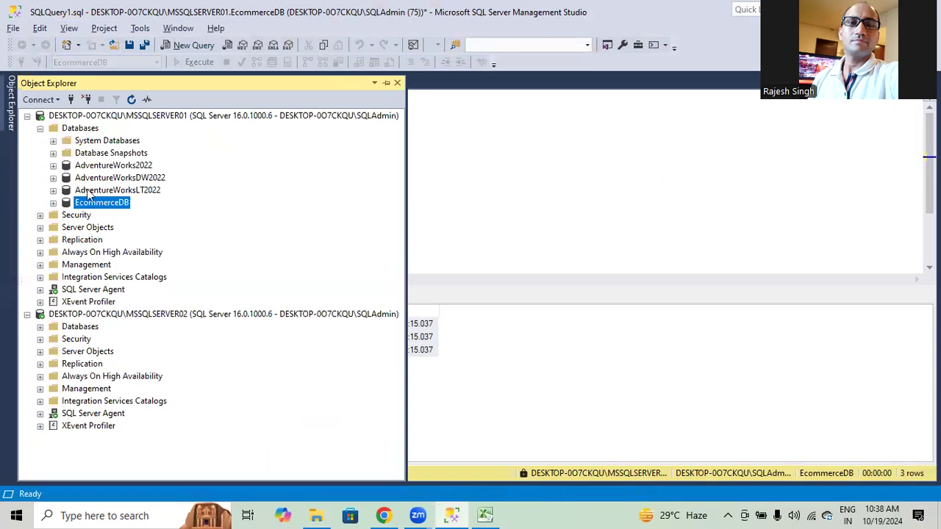
{"action": "right_click", "coordinate": [104, 206]}
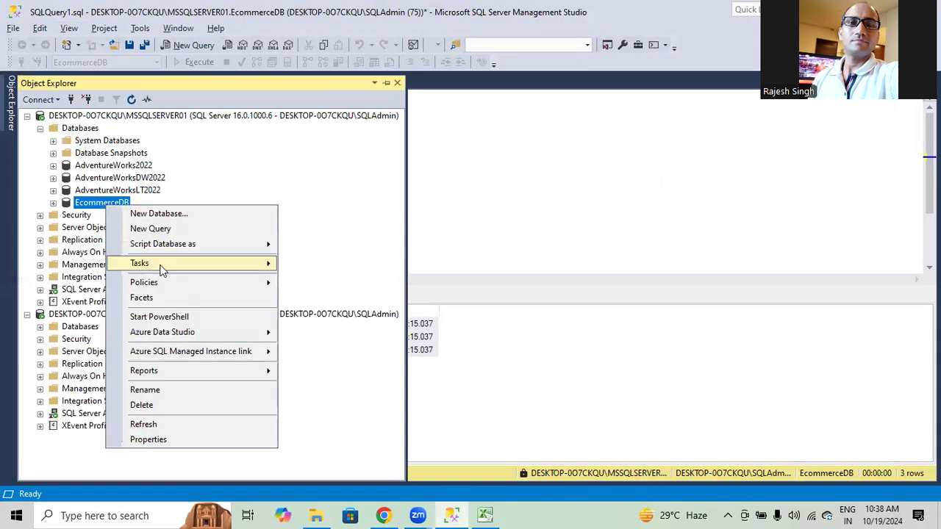
{"action": "mouse_move", "coordinate": [163, 271]}
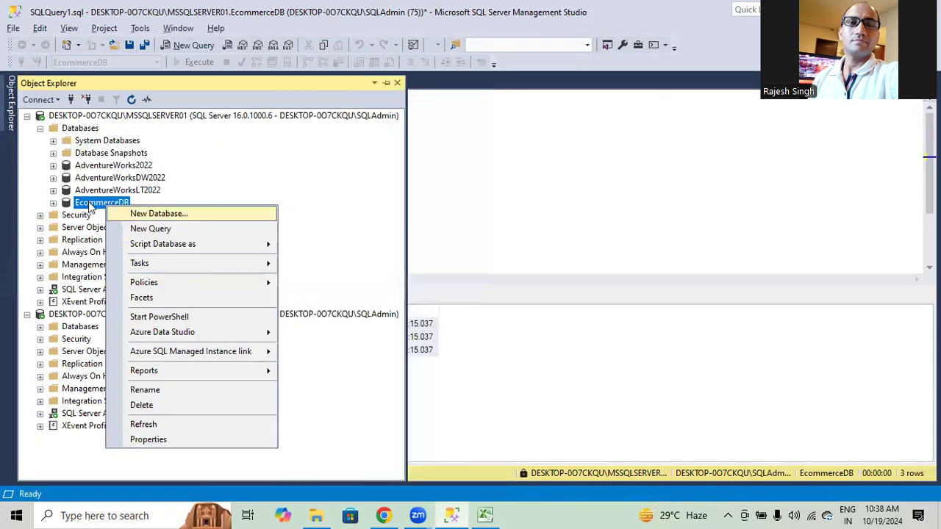
{"action": "left_click", "coordinate": [144, 442]}
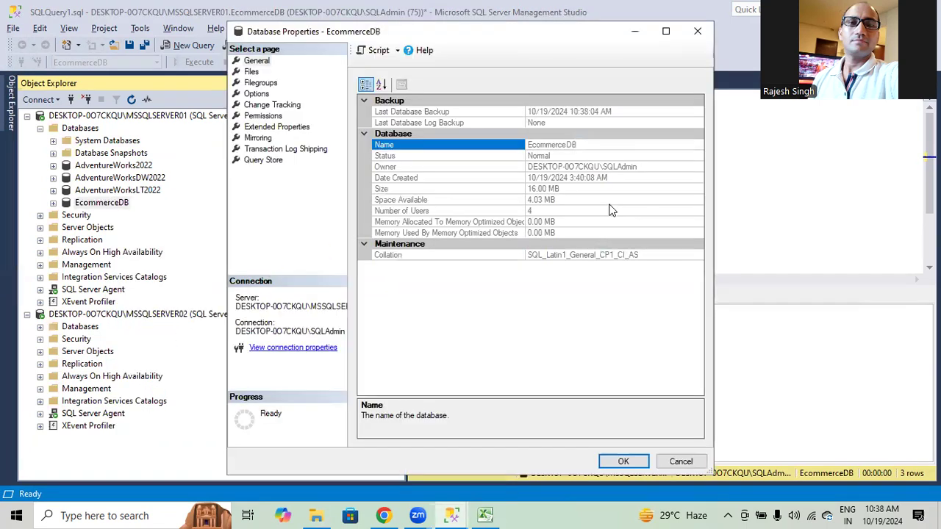
{"action": "left_click", "coordinate": [254, 93]}
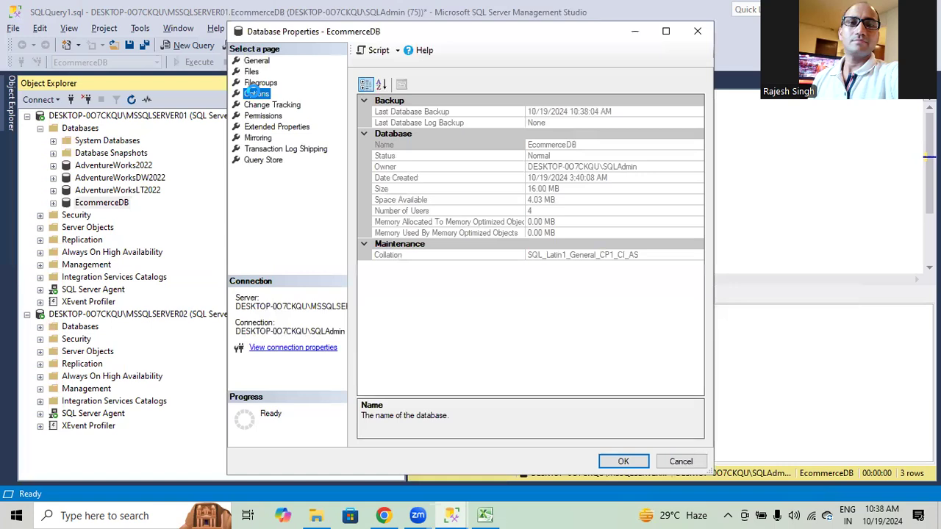
{"action": "left_click", "coordinate": [681, 461]}
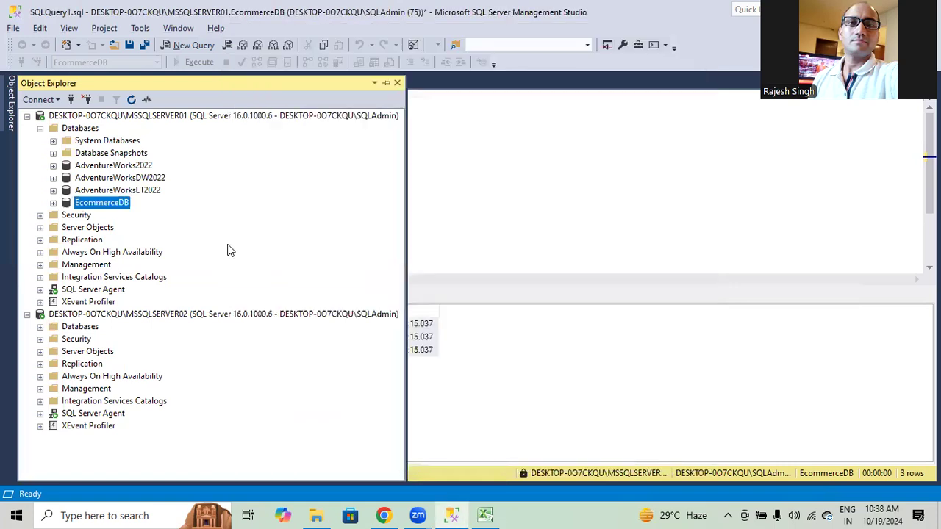
{"action": "right_click", "coordinate": [122, 206]}
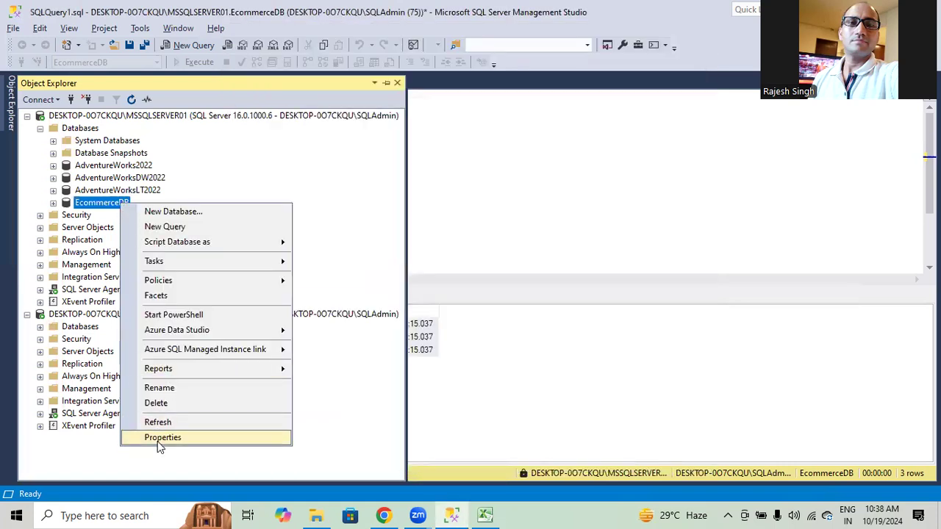
{"action": "left_click", "coordinate": [160, 438]}
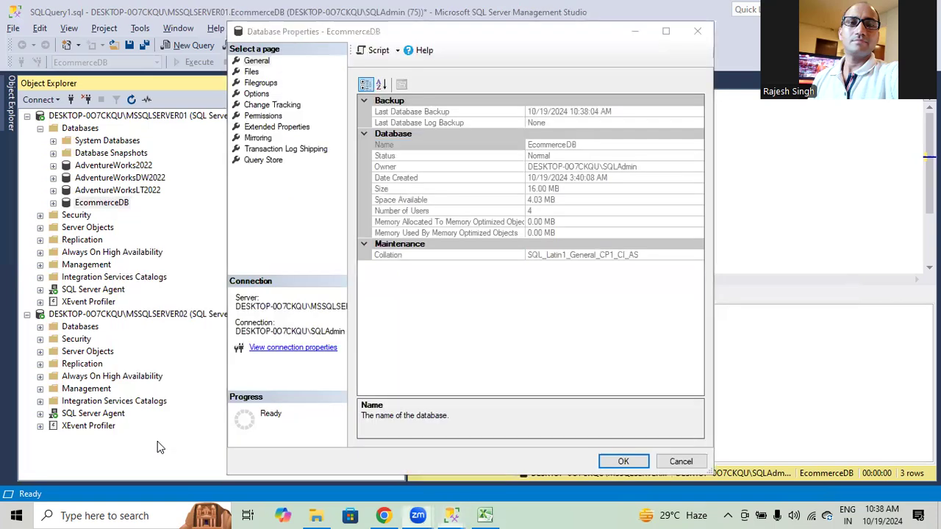
{"action": "left_click", "coordinate": [259, 93]}
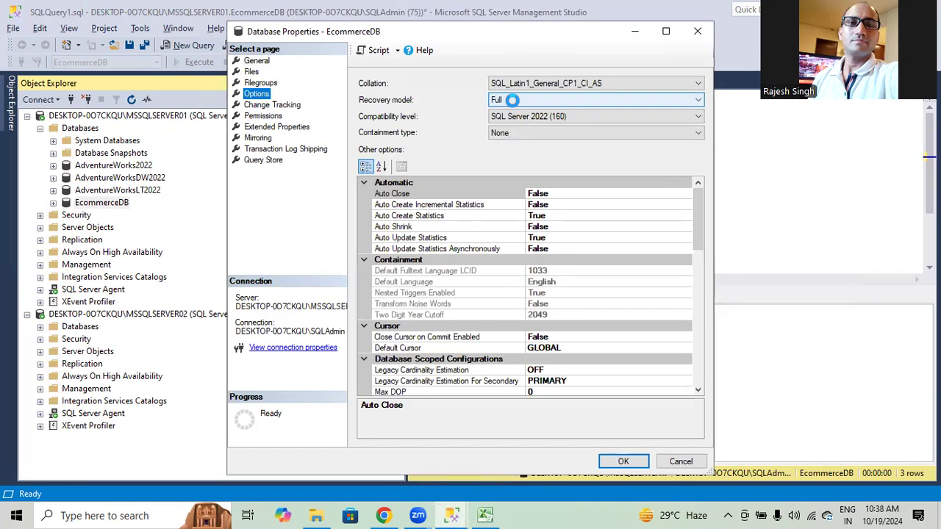
{"action": "left_click", "coordinate": [512, 100]}
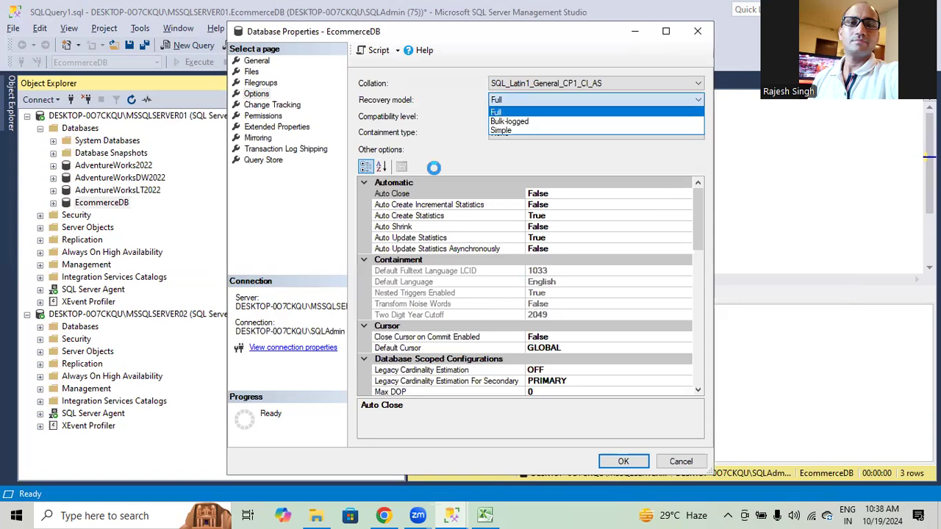
{"action": "left_click", "coordinate": [458, 100]}
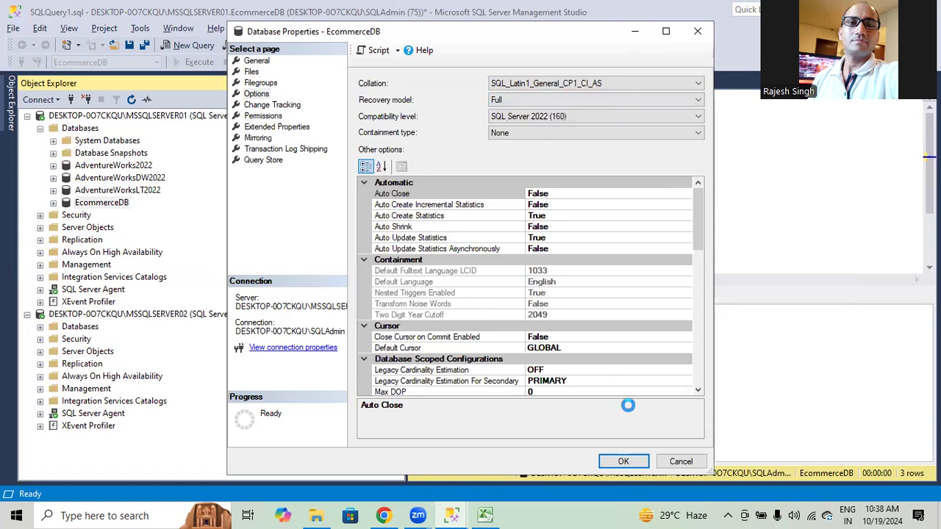
{"action": "left_click", "coordinate": [679, 462]}
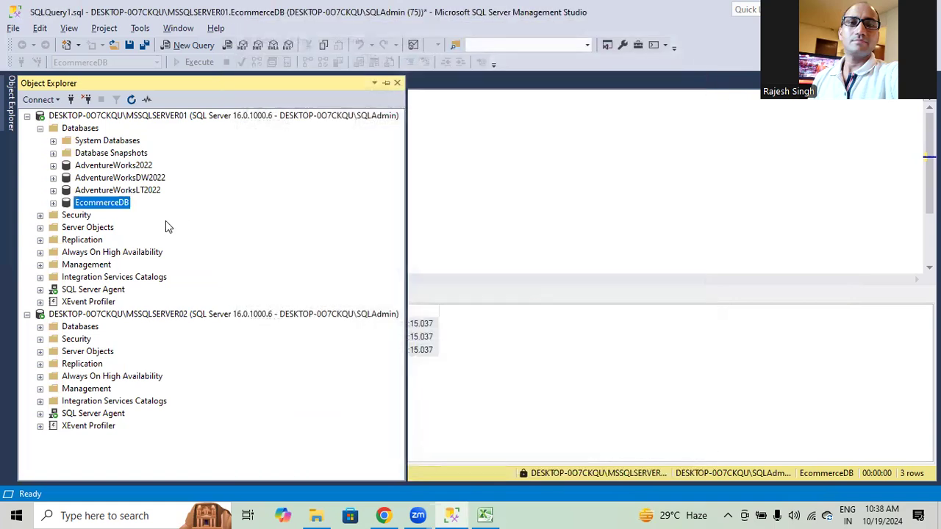
- Open the backup settings for EcommerceDB again, remove the existing .bak destination and start browsing for a new destination file
{"action": "right_click", "coordinate": [118, 205]}
{"action": "mouse_move", "coordinate": [156, 262]}
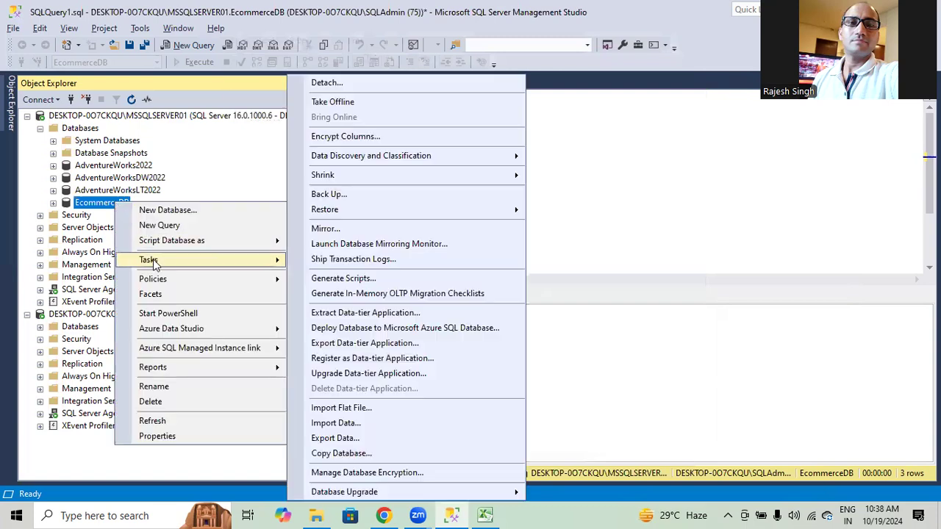
{"action": "left_click", "coordinate": [332, 194]}
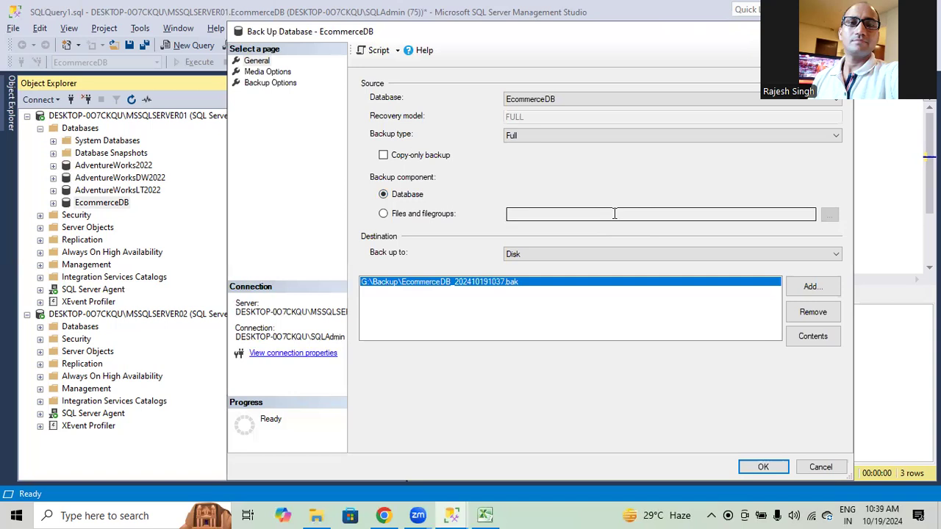
{"action": "left_click", "coordinate": [821, 312]}
{"action": "left_click", "coordinate": [812, 288]}
{"action": "left_click", "coordinate": [583, 256]}
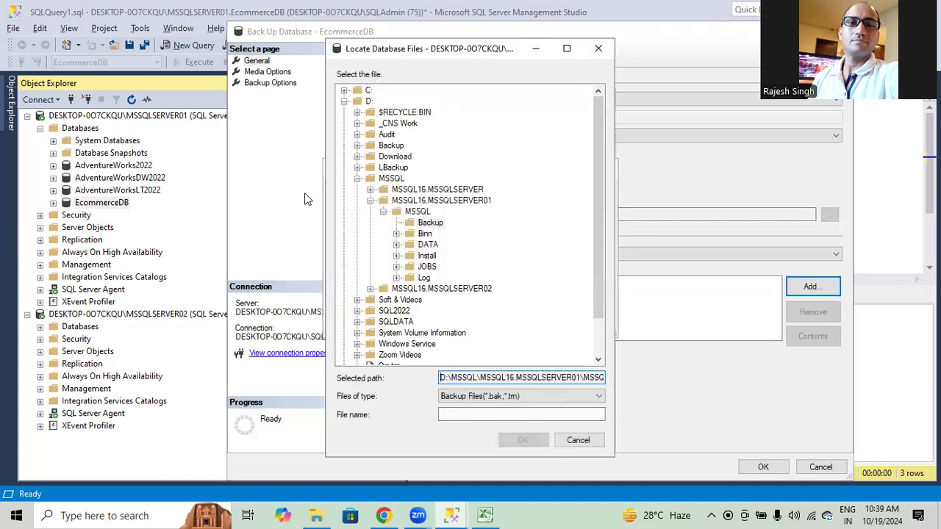
- Set the backup destination to a new file named EcommerceDB_202410191039.trn in the G:\Backup folder
{"action": "left_click", "coordinate": [344, 101]}
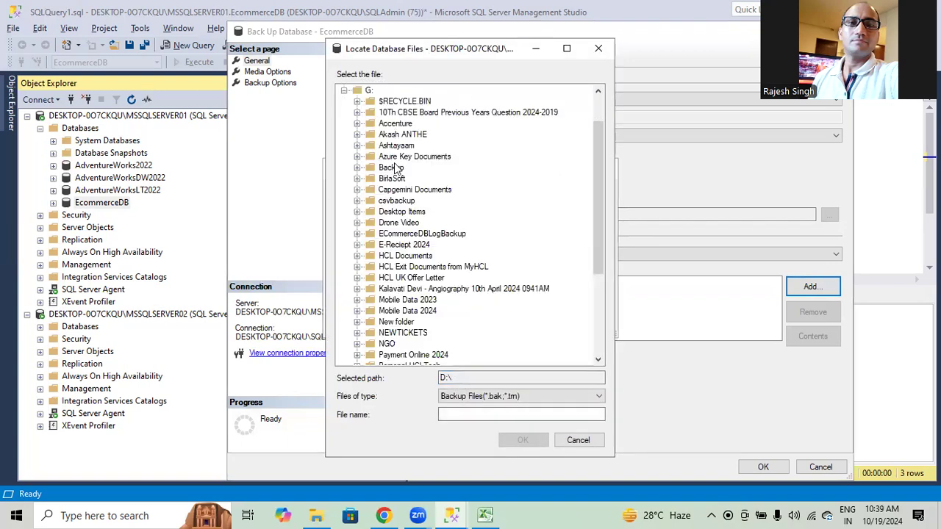
{"action": "left_click", "coordinate": [392, 168]}
{"action": "left_click", "coordinate": [458, 415]}
{"action": "type", "text": "EcommerceDB_202410191037.bak"}
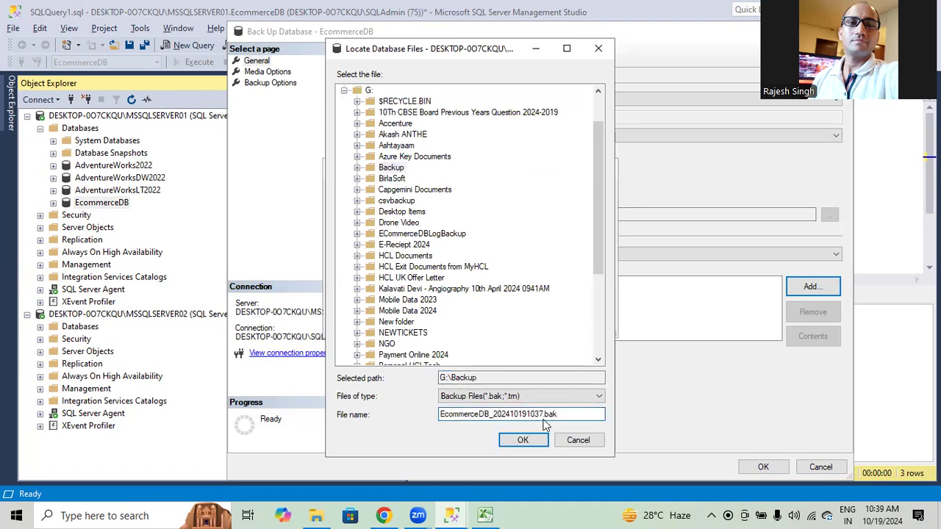
{"action": "key", "text": "BackSpace"}
{"action": "key", "text": "BackSpace"}
{"action": "key", "text": "BackSpace"}
{"action": "type", "text": "trn"}
{"action": "key", "text": "Left"}
{"action": "key", "text": "Left"}
{"action": "key", "text": "Left"}
{"action": "key", "text": "BackSpace"}
{"action": "type", "text": "9"}
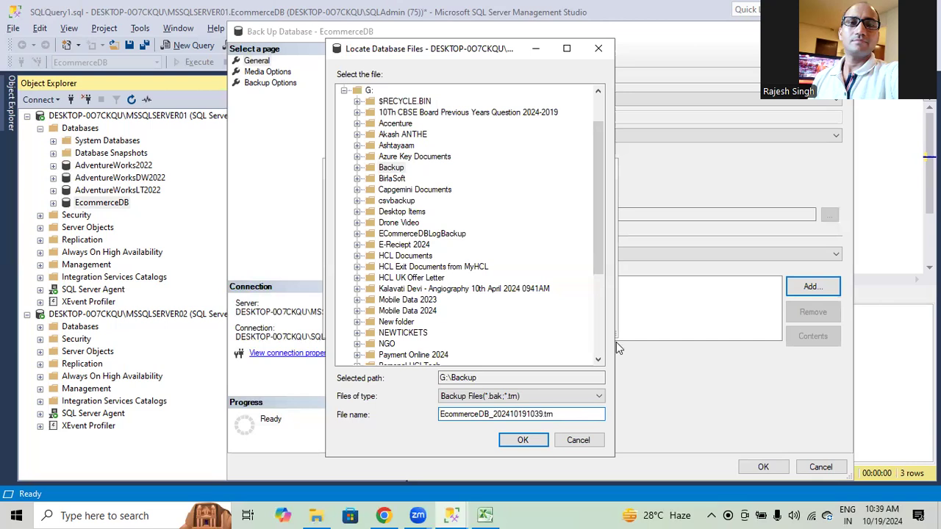
{"action": "left_click", "coordinate": [521, 441]}
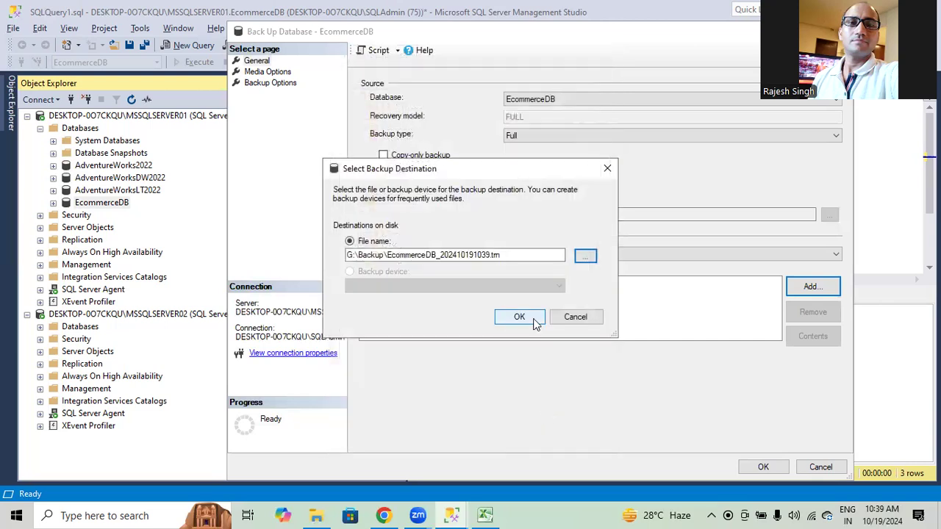
{"action": "left_click", "coordinate": [517, 320]}
- Set the backup type to Transaction Log with Compress backup as the compression, and run the EcommerceDB log backup
{"action": "left_click", "coordinate": [519, 139]}
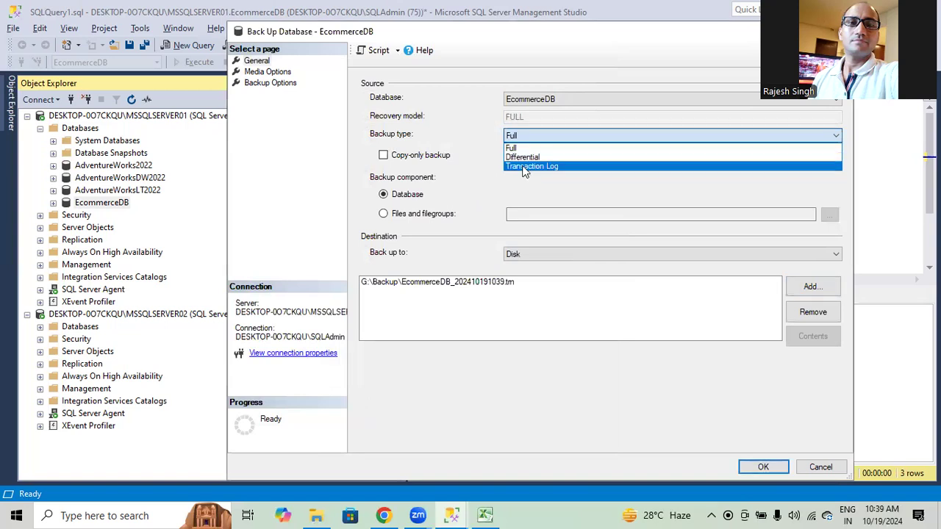
{"action": "left_click", "coordinate": [525, 167]}
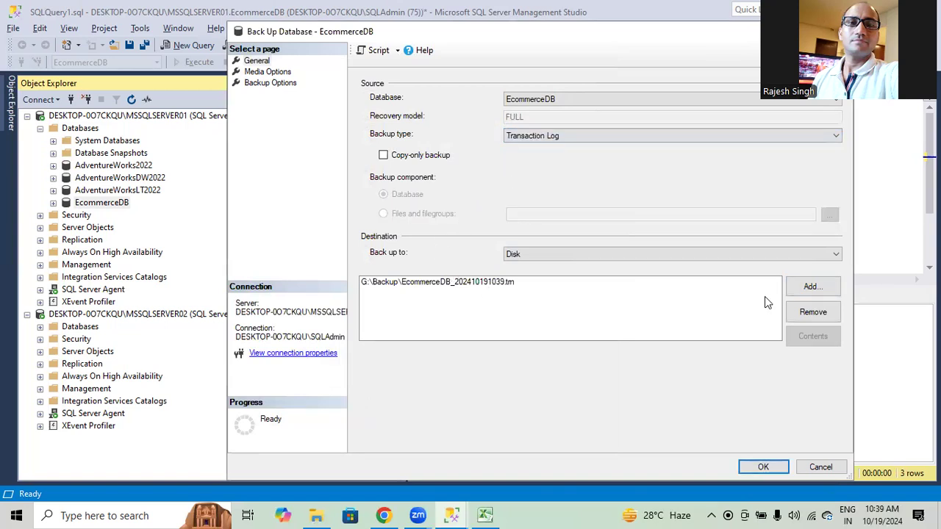
{"action": "left_click", "coordinate": [265, 83]}
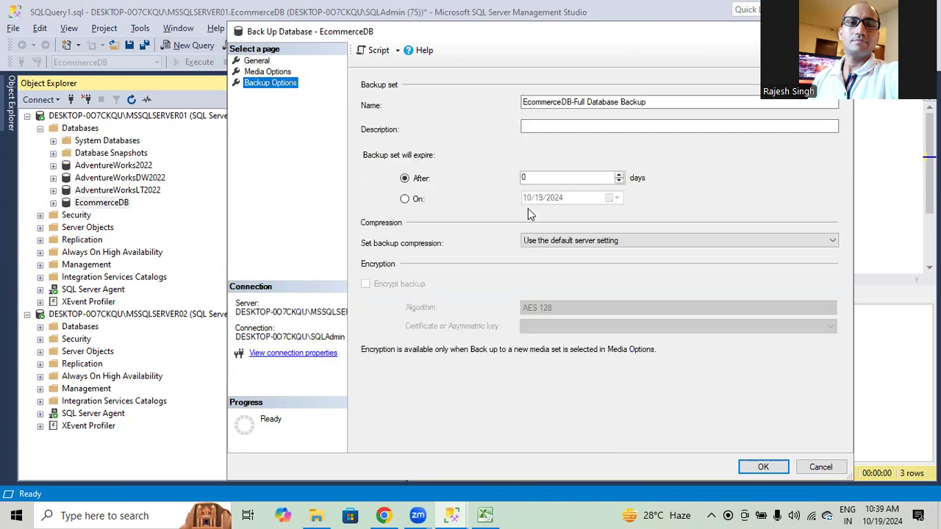
{"action": "left_click", "coordinate": [537, 241]}
{"action": "left_click", "coordinate": [543, 263]}
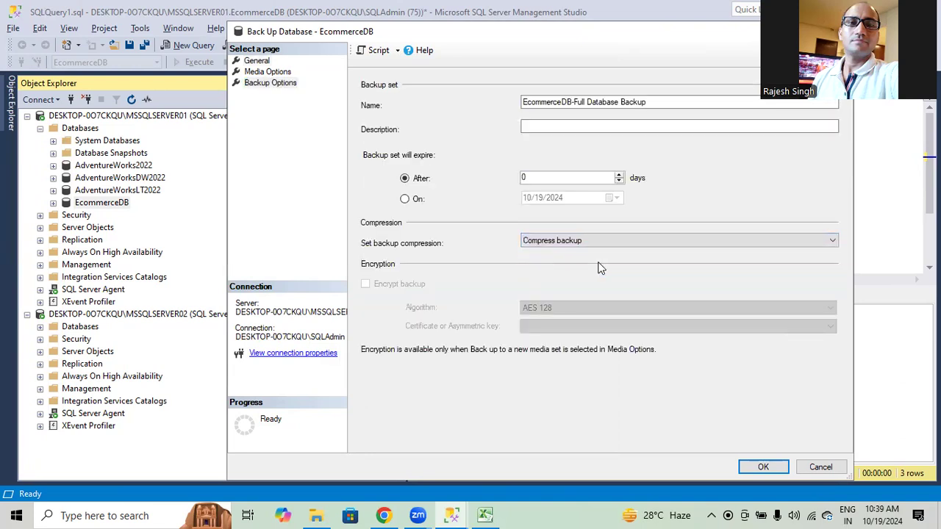
{"action": "left_click", "coordinate": [768, 469]}
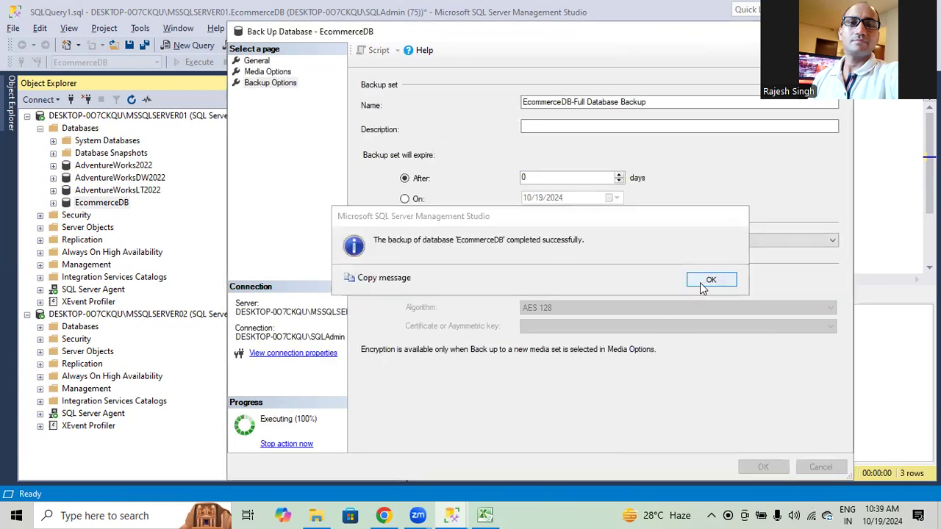
{"action": "left_click", "coordinate": [711, 281]}
- Check the new transaction log backup file in the G:\Backup folder in File Explorer and return to SQL Server Management Studio
{"action": "left_click", "coordinate": [317, 515]}
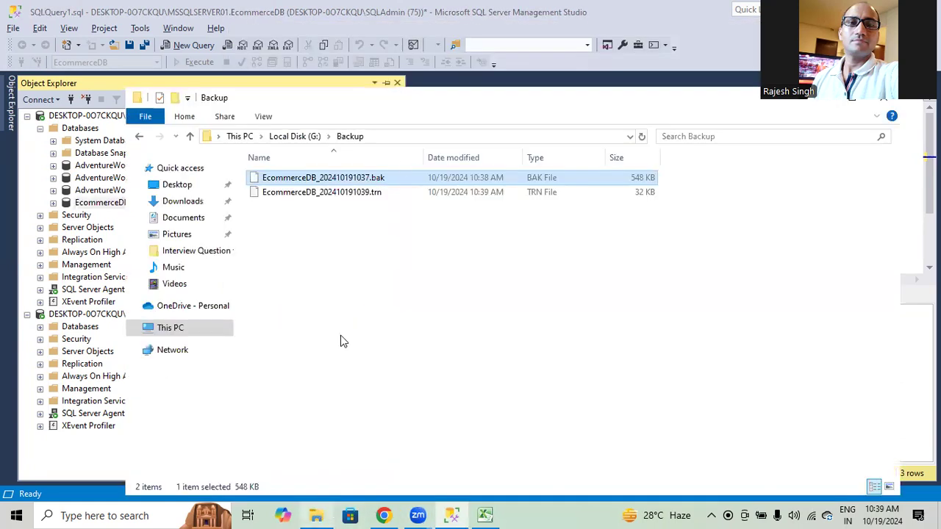
{"action": "left_click", "coordinate": [370, 252]}
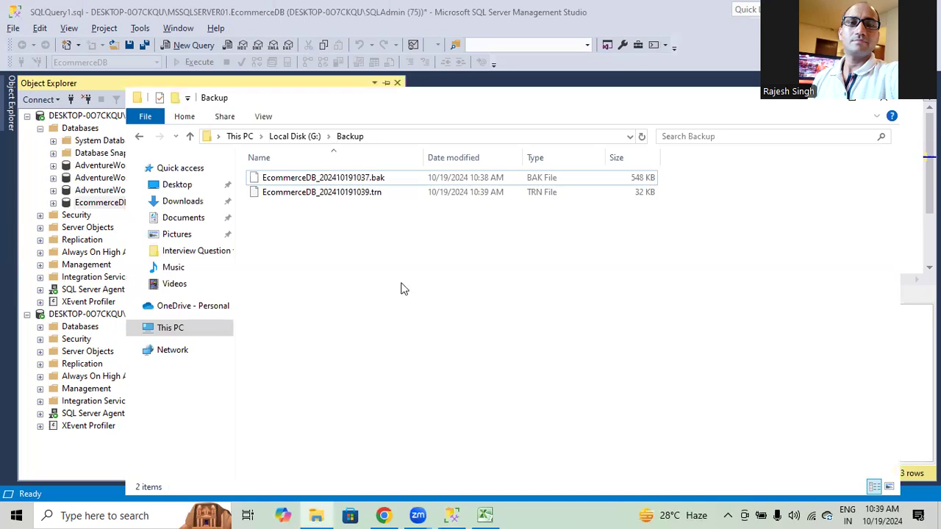
{"action": "left_click", "coordinate": [445, 512]}
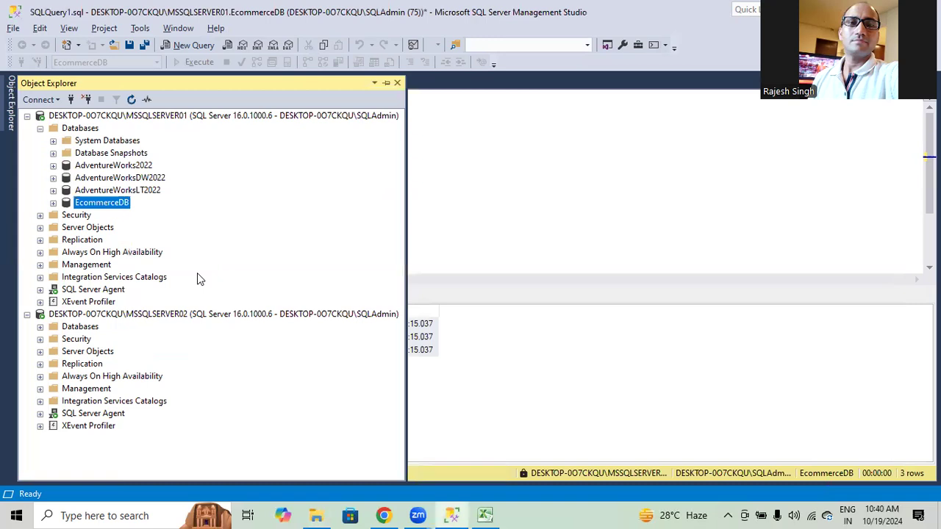
- Expand the Databases folder of the MSSQLSERVER02 instance in Object Explorer
{"action": "left_click", "coordinate": [123, 118]}
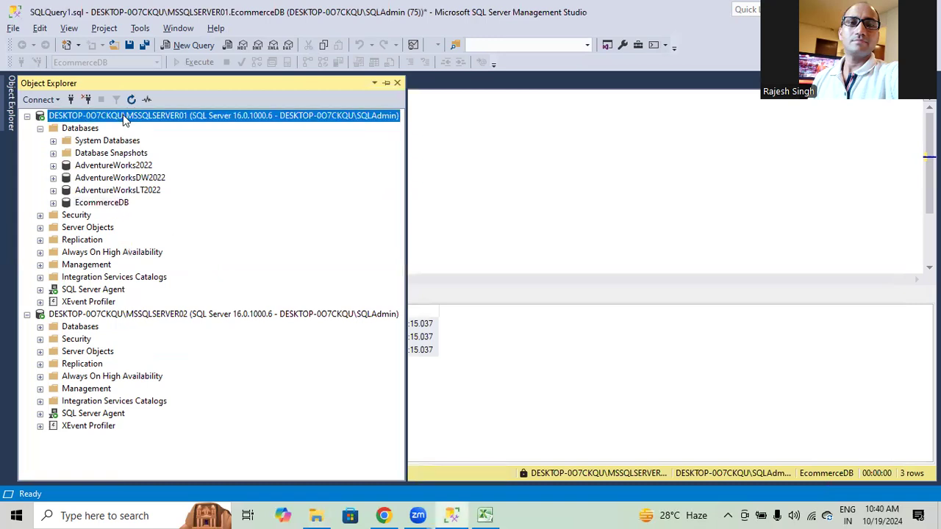
{"action": "left_click", "coordinate": [39, 326]}
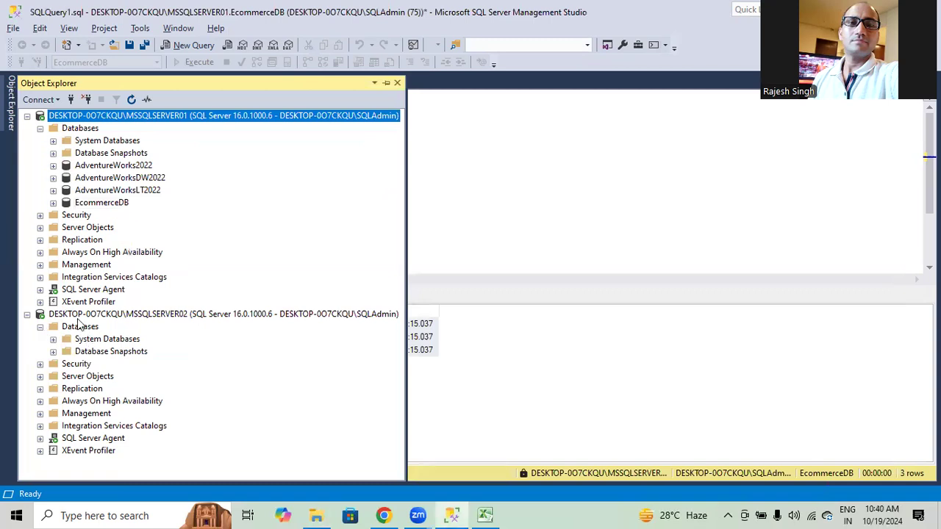
{"action": "left_click", "coordinate": [81, 317]}
{"action": "right_click", "coordinate": [79, 331]}
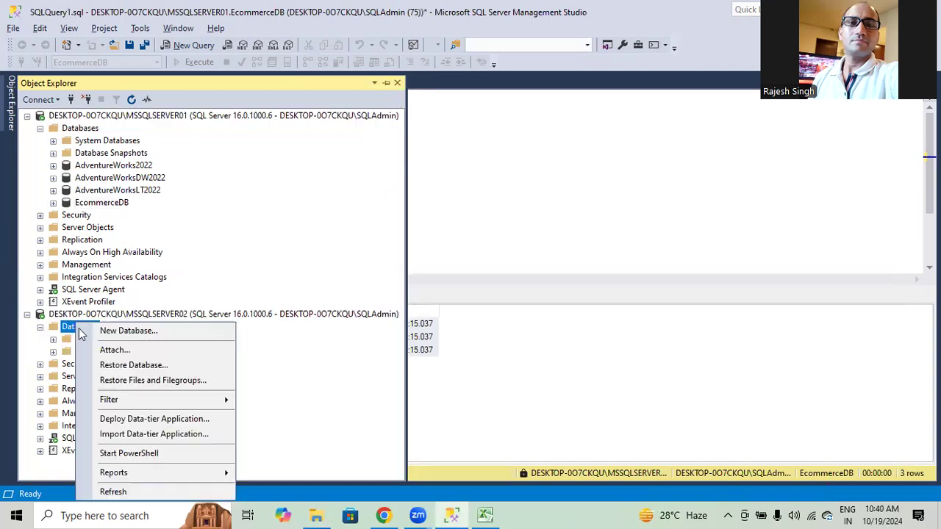
{"action": "left_click", "coordinate": [118, 366]}
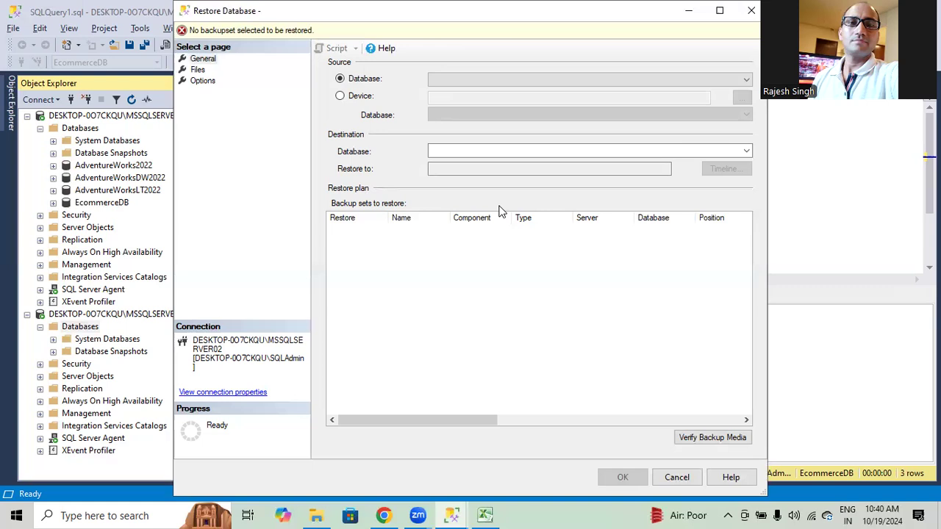
{"action": "left_click", "coordinate": [357, 97]}
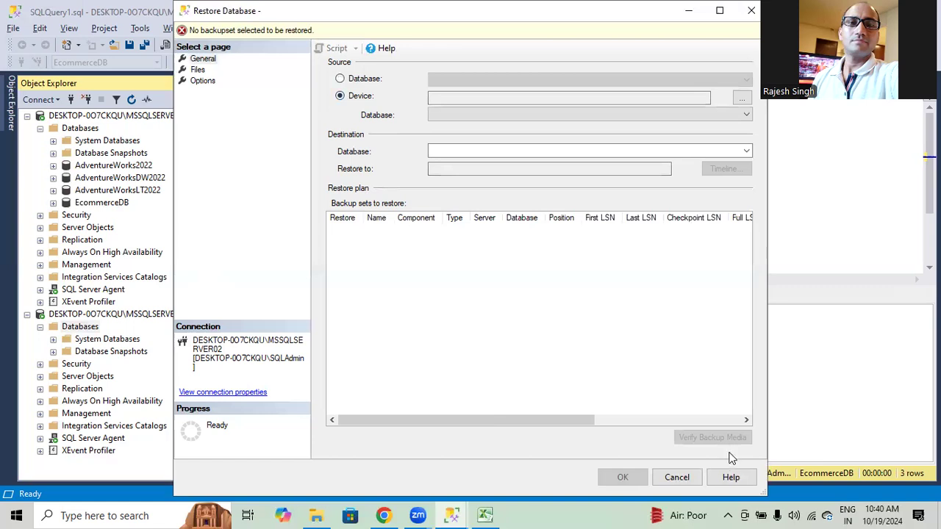
{"action": "left_click", "coordinate": [677, 477]}
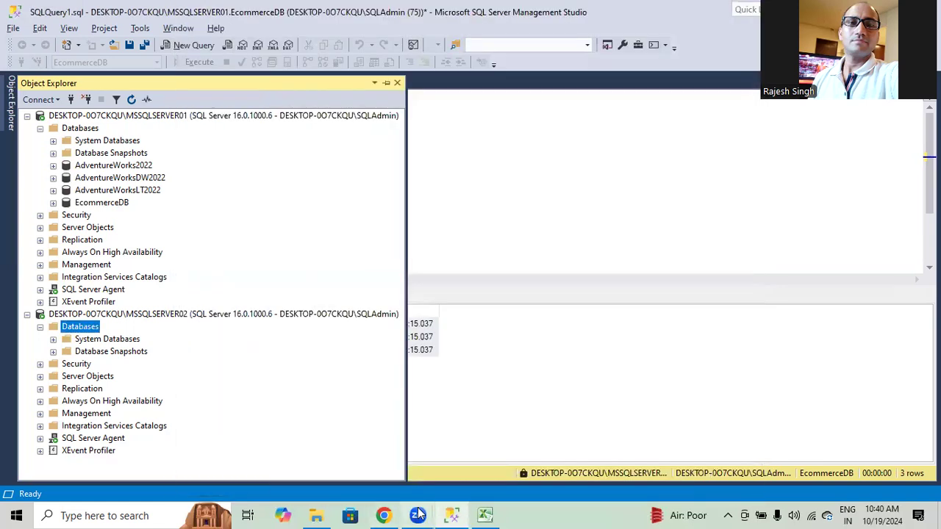
- Review the full and log backup files together in File Explorer and return to SQL Server Management Studio
{"action": "left_click", "coordinate": [316, 515]}
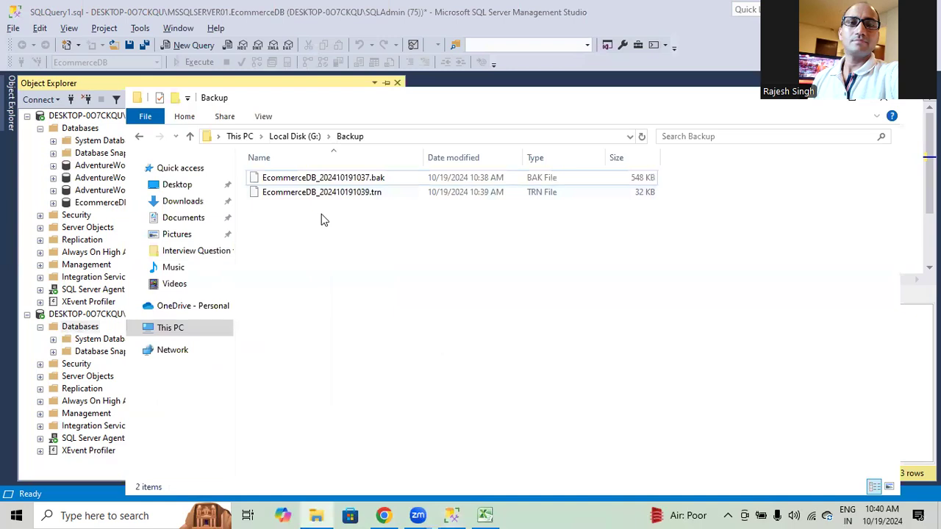
{"action": "key", "text": "ctrl+a"}
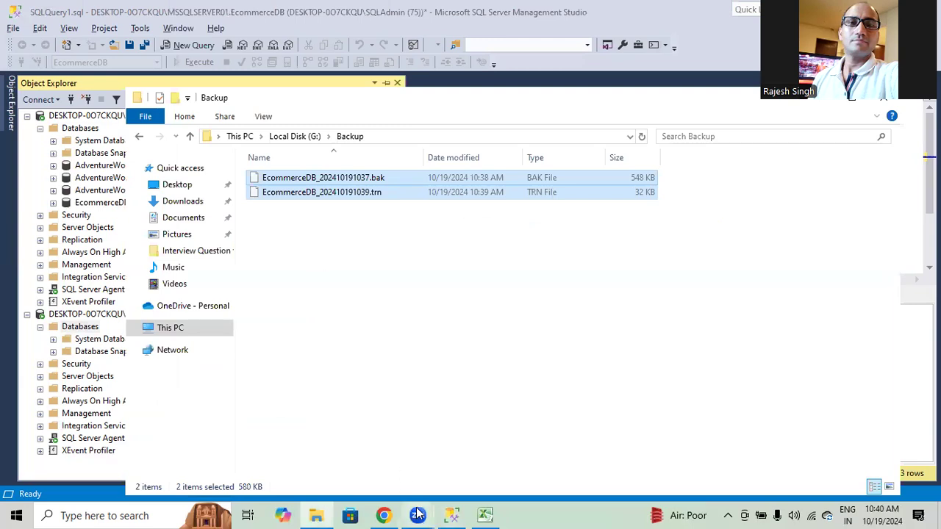
{"action": "left_click", "coordinate": [451, 515]}
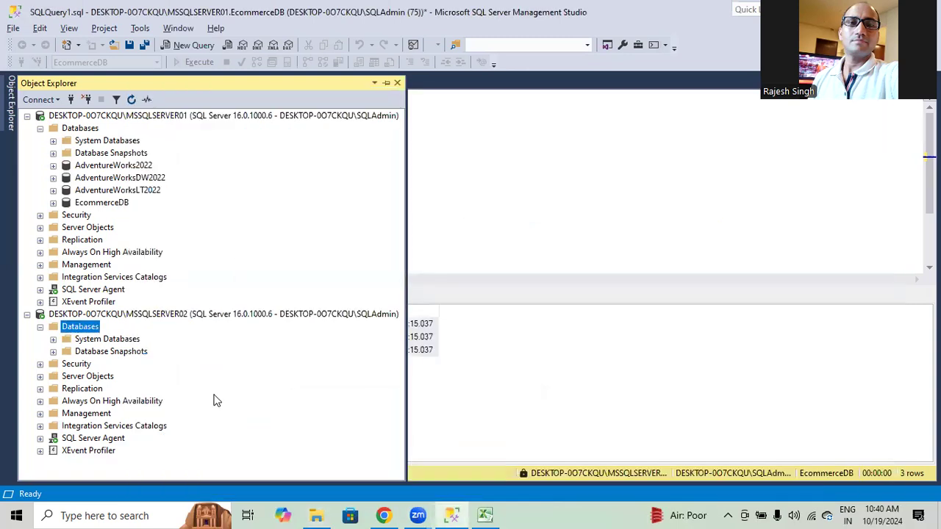
- Start a database restore on MSSQLSERVER02 with Device as the source and browse for backup files to add
{"action": "right_click", "coordinate": [91, 328]}
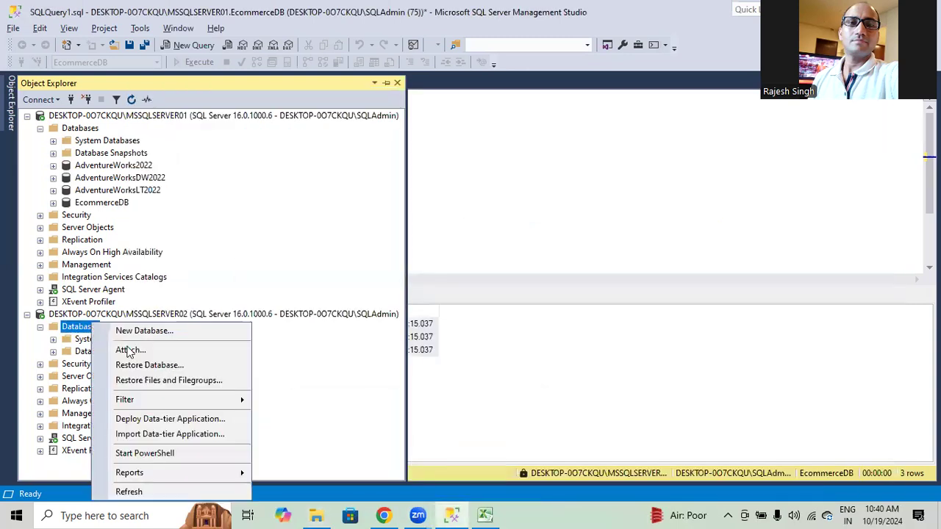
{"action": "left_click", "coordinate": [144, 365]}
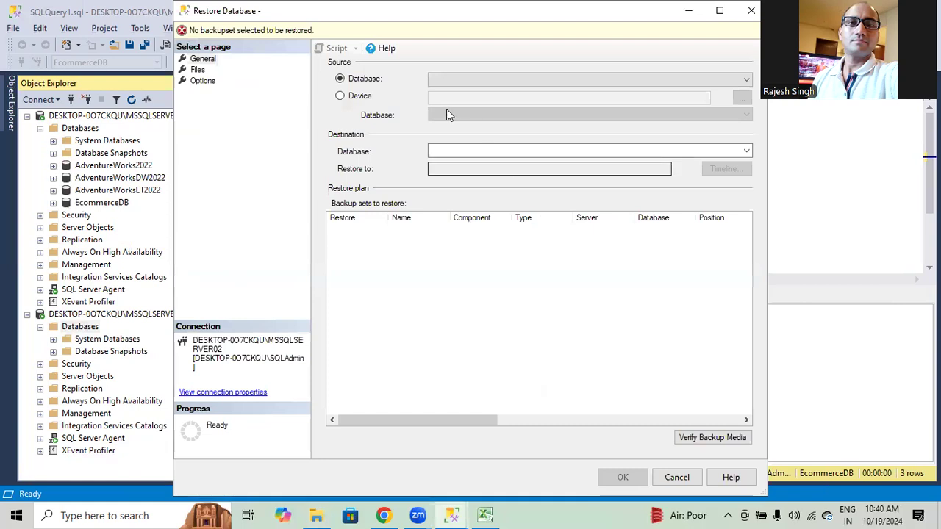
{"action": "left_click", "coordinate": [340, 96]}
{"action": "left_click", "coordinate": [741, 98]}
{"action": "left_click", "coordinate": [591, 216]}
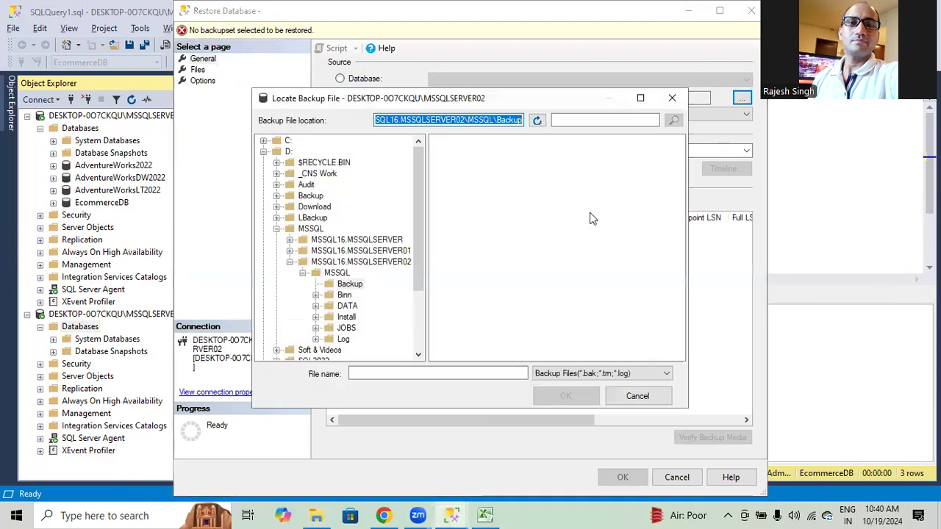
- Add EcommerceDB_202410191037.bak and EcommerceDB_202410191039.trn from G:\Backup as the restore media and confirm the selection
{"action": "left_click", "coordinate": [262, 152]}
{"action": "left_click", "coordinate": [263, 151]}
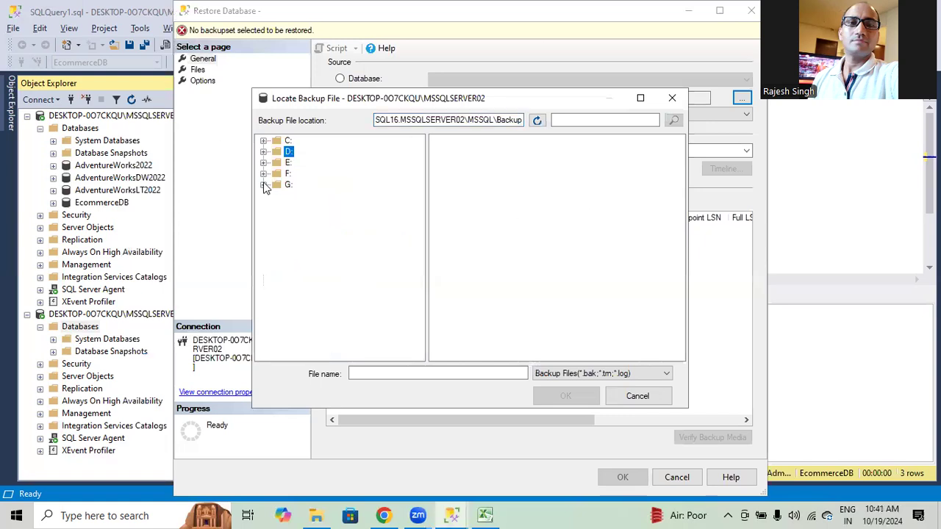
{"action": "left_click", "coordinate": [264, 184]}
{"action": "left_click", "coordinate": [311, 218]}
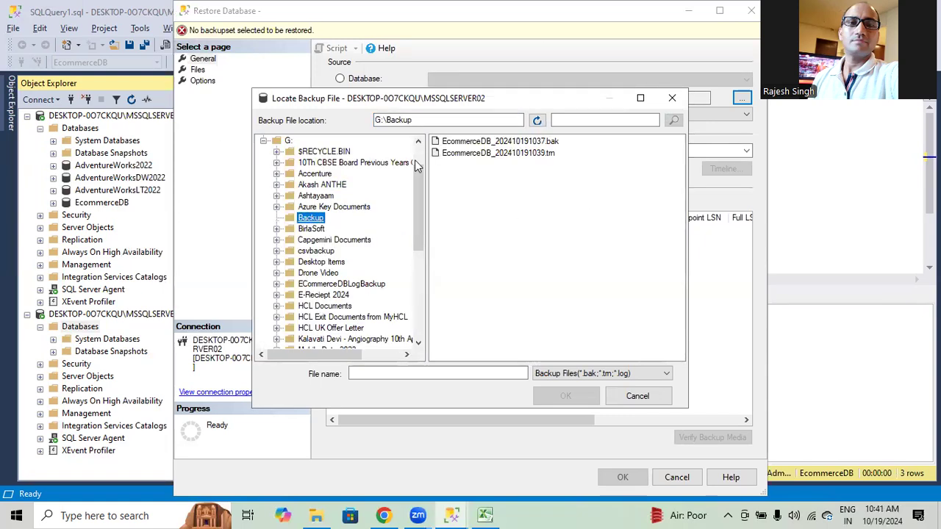
{"action": "left_click_drag", "start_coordinate": [482, 184], "coordinate": [469, 141]}
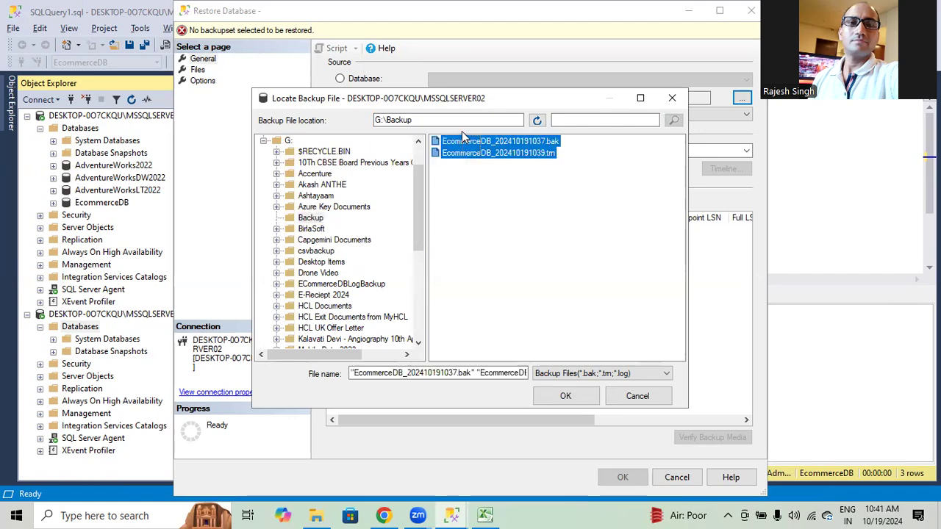
{"action": "left_click", "coordinate": [565, 395]}
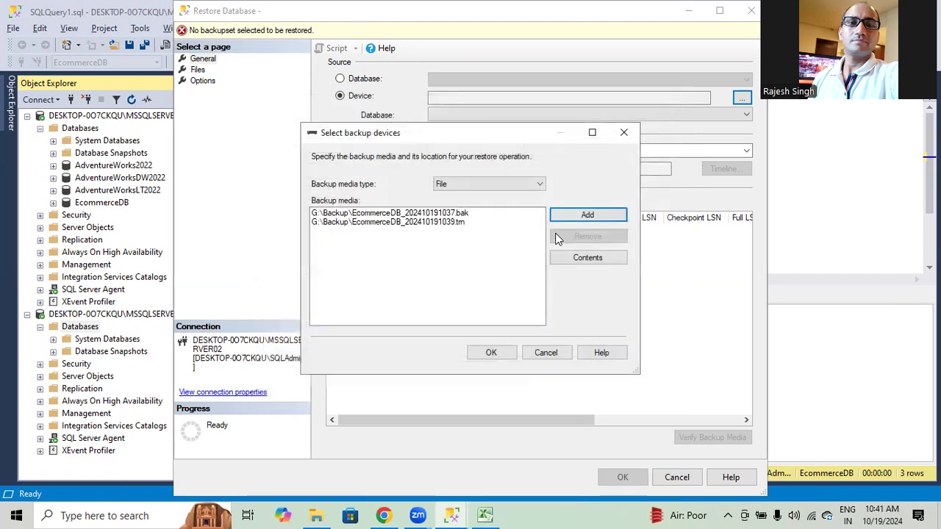
{"action": "left_click", "coordinate": [490, 353]}
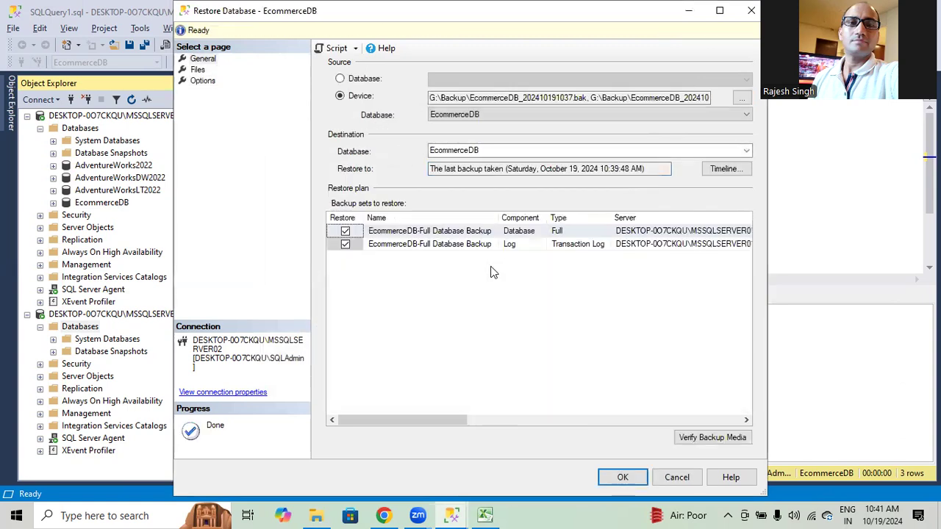
- Add 01 to the Restore As names of both database files, naming the data file EcommerceDB01.mdf, and show the full original file paths
{"action": "left_click", "coordinate": [206, 71]}
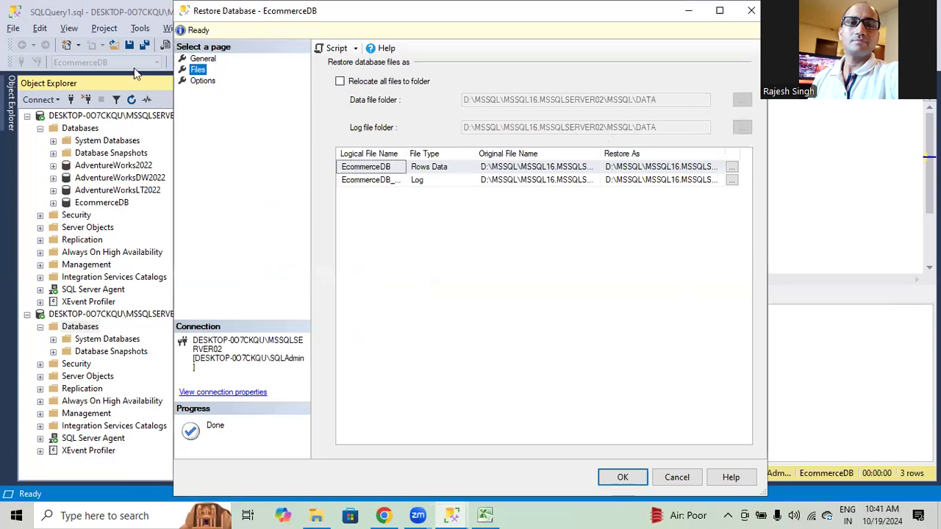
{"action": "left_click_drag", "start_coordinate": [215, 11], "coordinate": [177, 58]}
{"action": "left_click", "coordinate": [679, 59]}
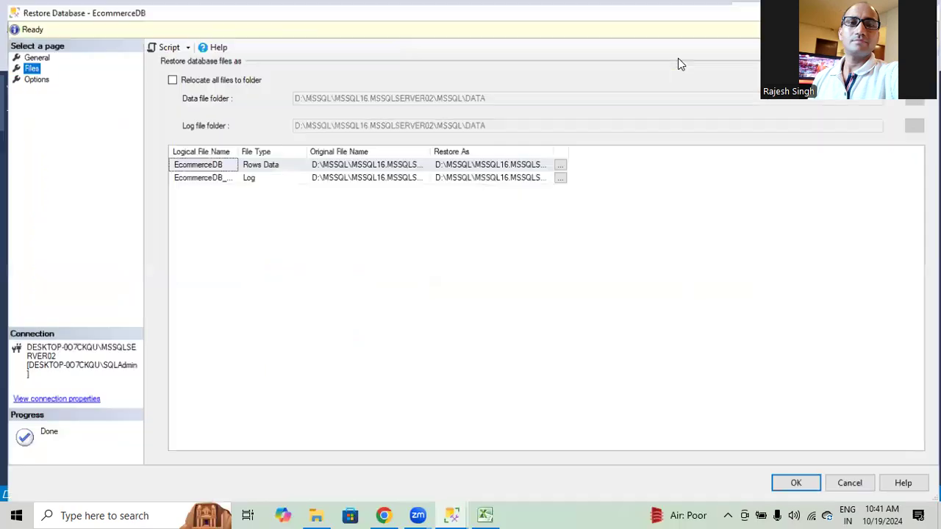
{"action": "double_click", "coordinate": [553, 148]}
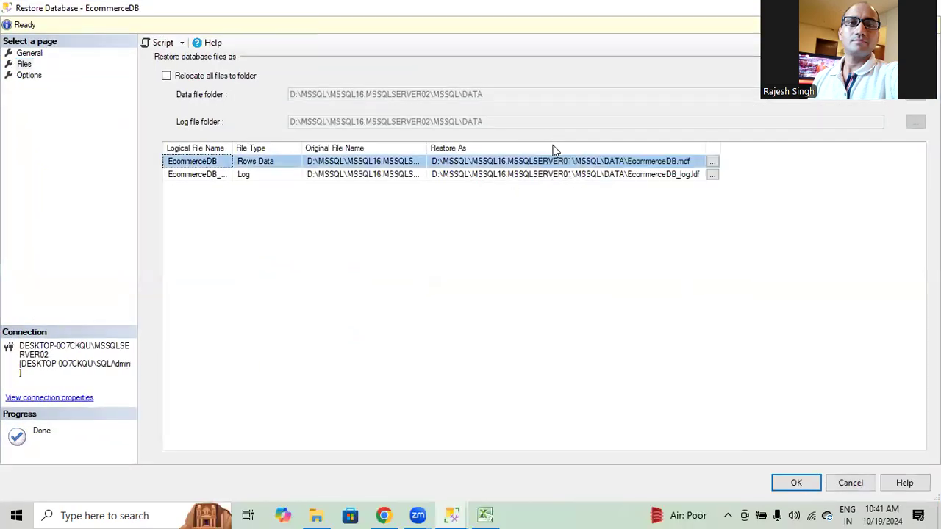
{"action": "left_click", "coordinate": [675, 163]}
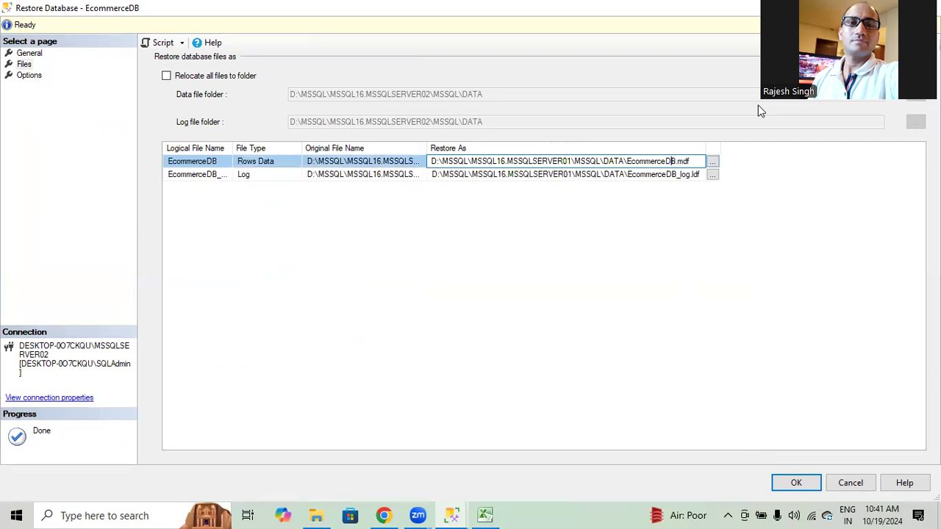
{"action": "type", "text": "01"}
{"action": "left_click", "coordinate": [676, 177]}
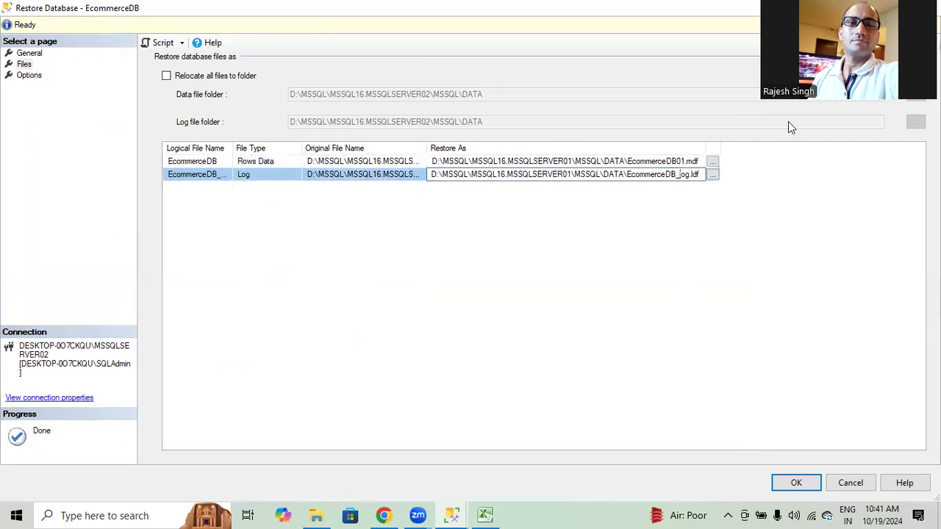
{"action": "type", "text": "01"}
{"action": "left_click_drag", "start_coordinate": [426, 148], "coordinate": [703, 148]}
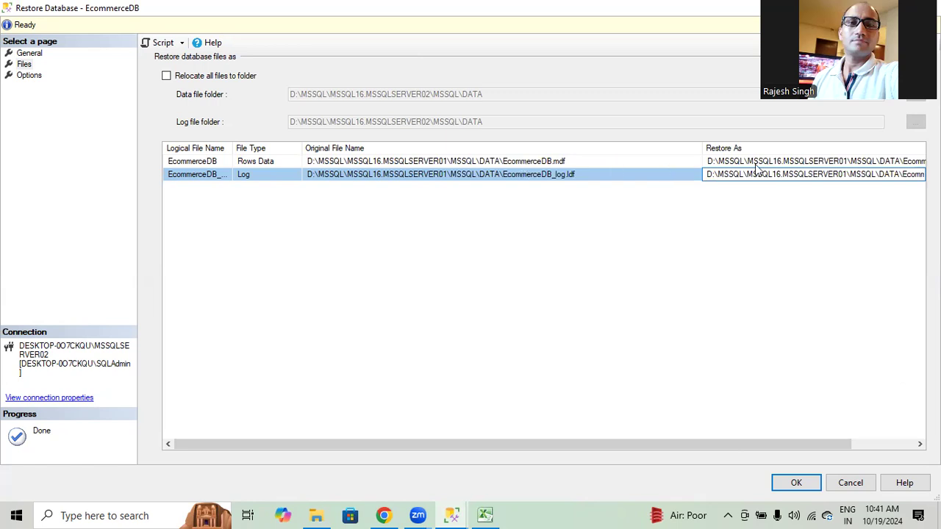
- Set the recovery state to RESTORE WITH NORECOVERY and run the EcommerceDB restore on MSSQLSERVER02
{"action": "left_click_drag", "start_coordinate": [452, 446], "coordinate": [599, 446]}
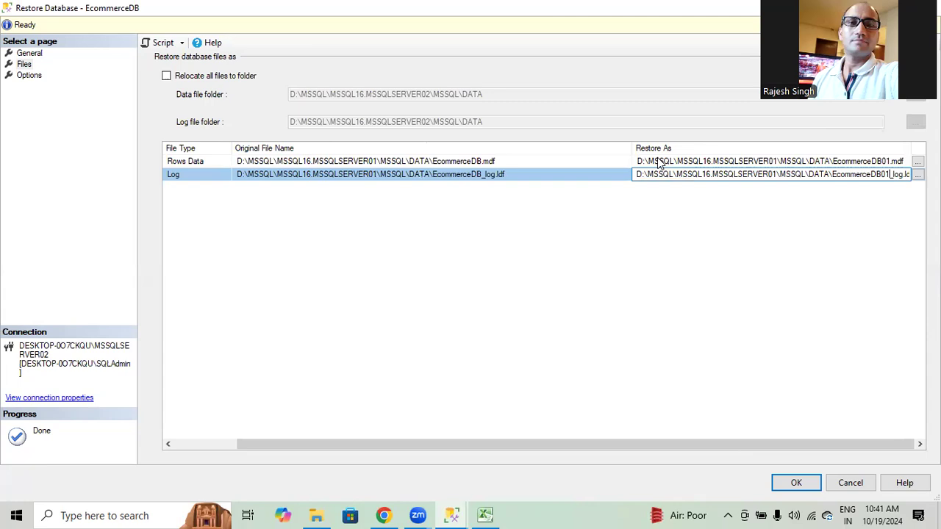
{"action": "left_click", "coordinate": [28, 76]}
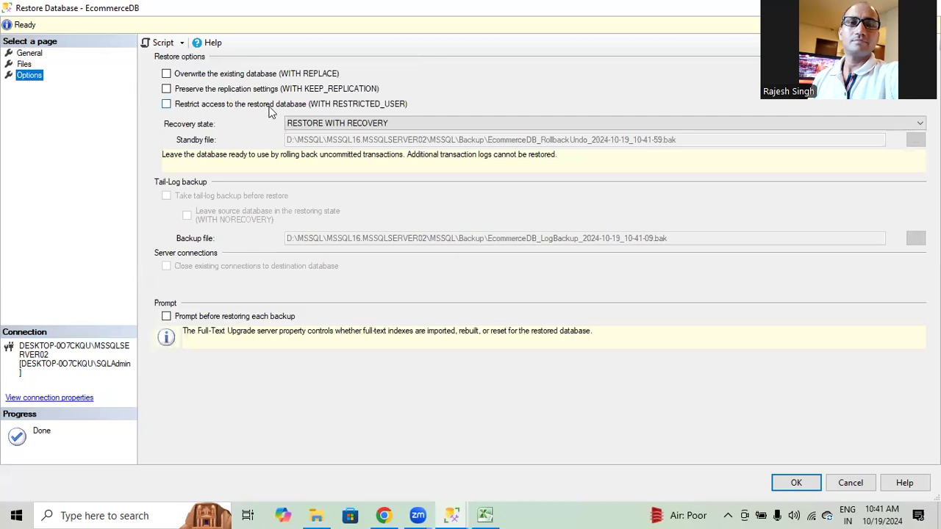
{"action": "left_click", "coordinate": [301, 123]}
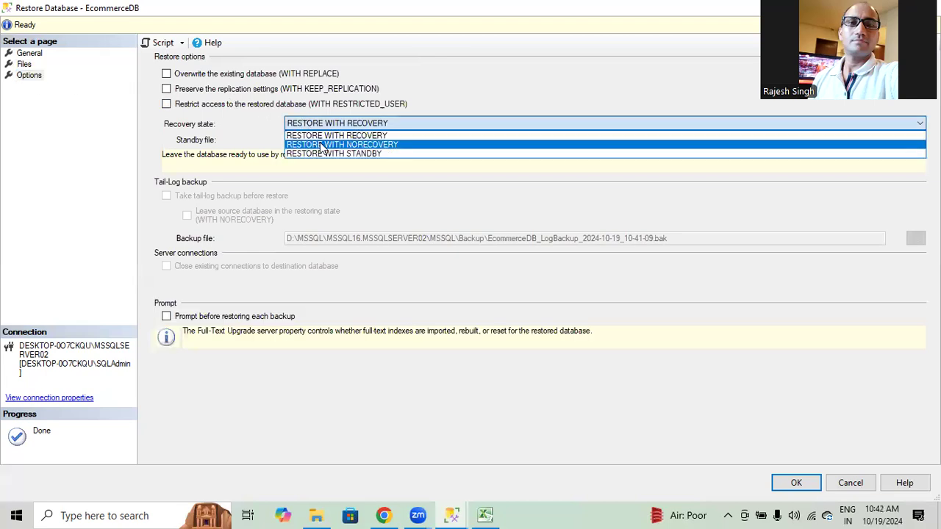
{"action": "left_click", "coordinate": [322, 144]}
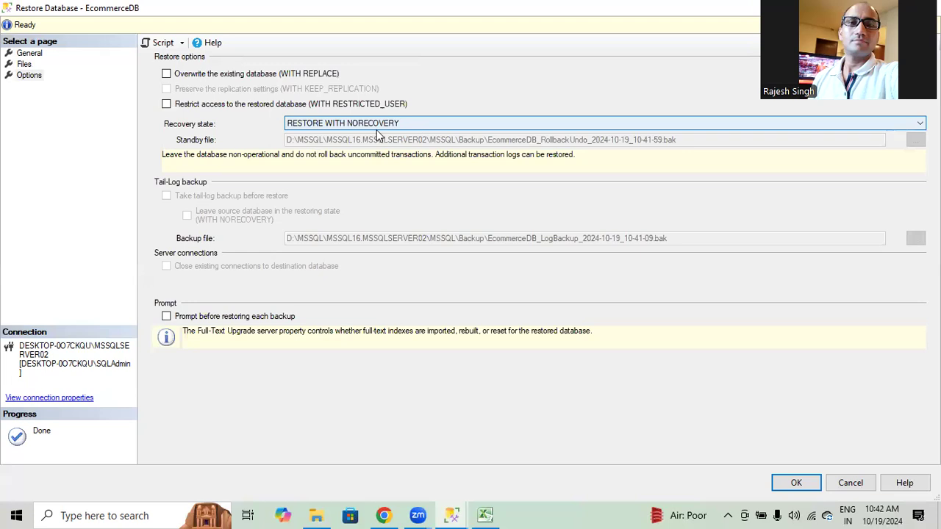
{"action": "left_click", "coordinate": [808, 483]}
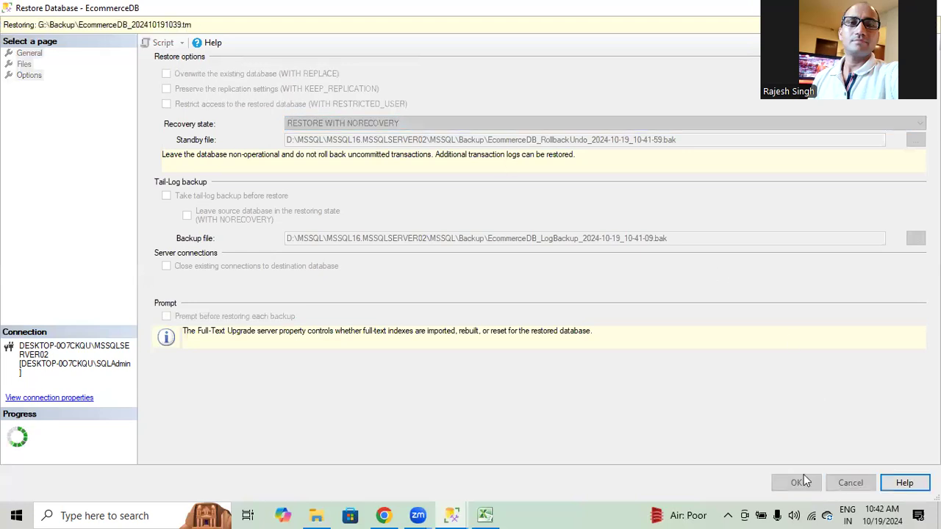
{"action": "left_click", "coordinate": [533, 307]}
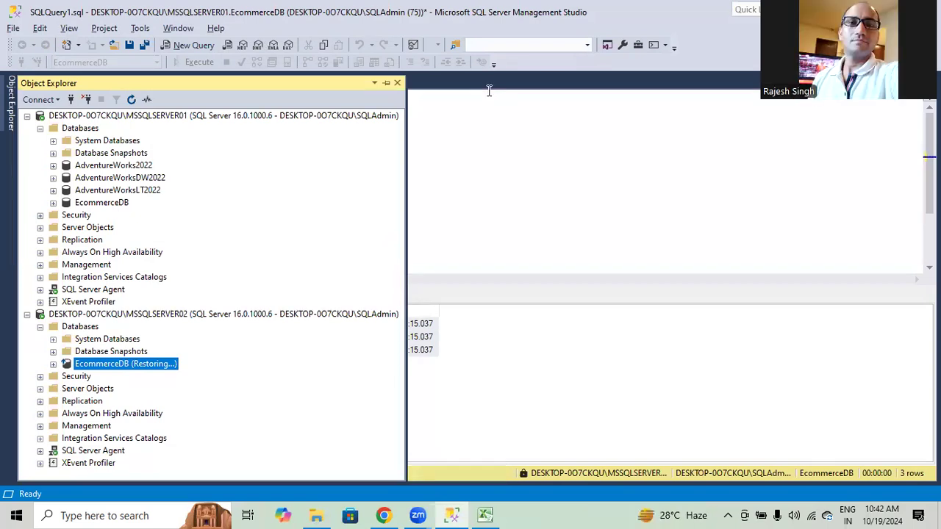
- Review the database file paths and names in the properties of EcommerceDB on MSSQLSERVER01, leaving the properties without changes
{"action": "left_click_drag", "start_coordinate": [407, 181], "coordinate": [296, 206]}
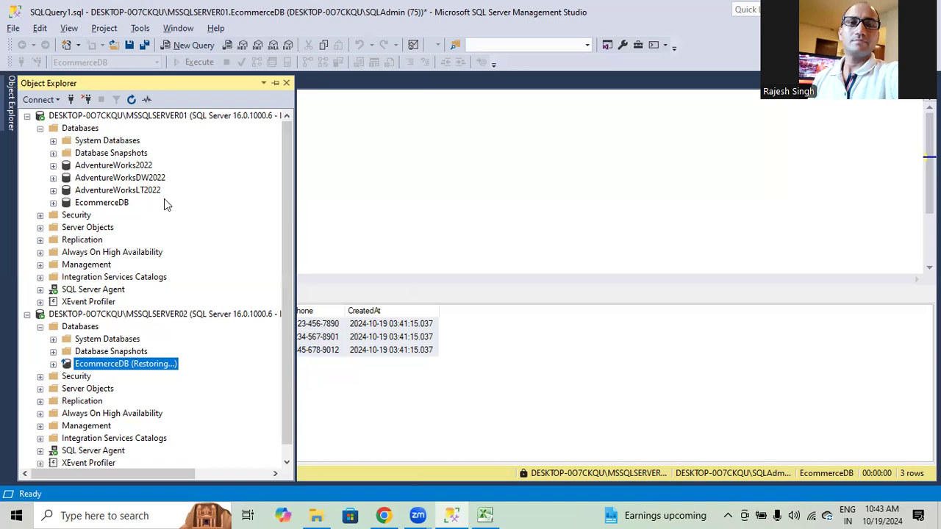
{"action": "left_click", "coordinate": [98, 203]}
{"action": "right_click", "coordinate": [98, 204]}
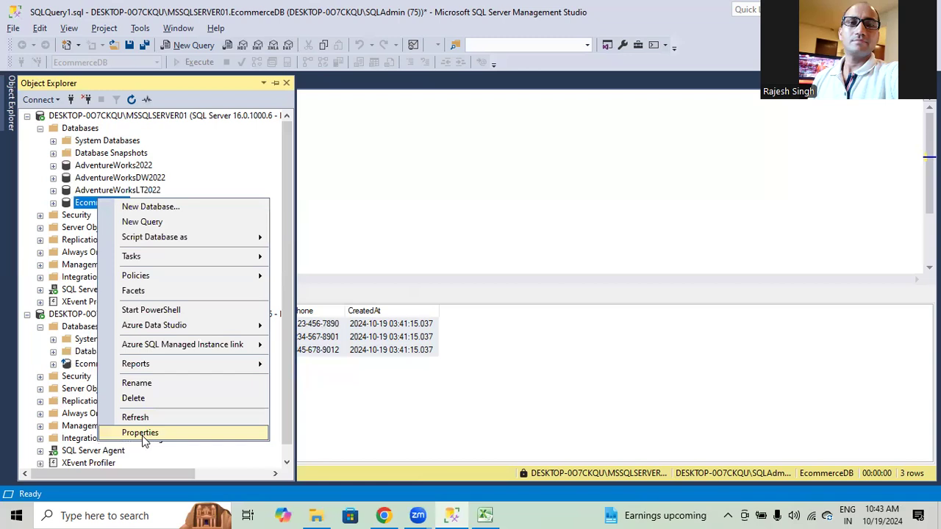
{"action": "left_click", "coordinate": [143, 432]}
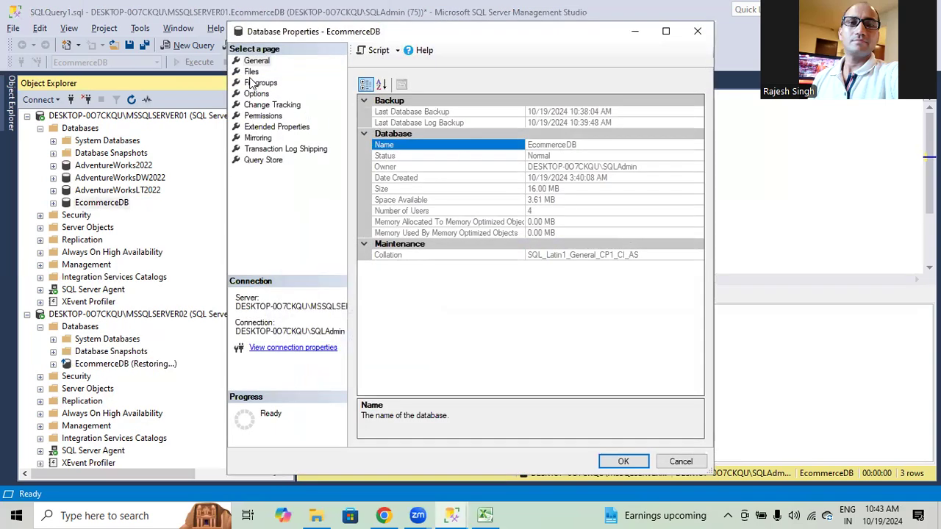
{"action": "left_click", "coordinate": [252, 73]}
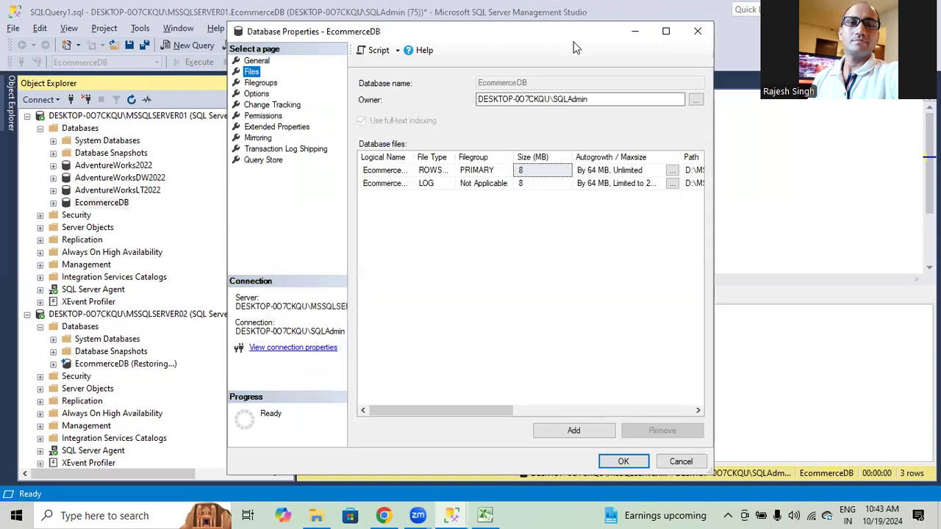
{"action": "left_click", "coordinate": [665, 31]}
{"action": "left_click_drag", "start_coordinate": [605, 148], "coordinate": [580, 190]}
{"action": "left_click_drag", "start_coordinate": [743, 145], "coordinate": [564, 148]}
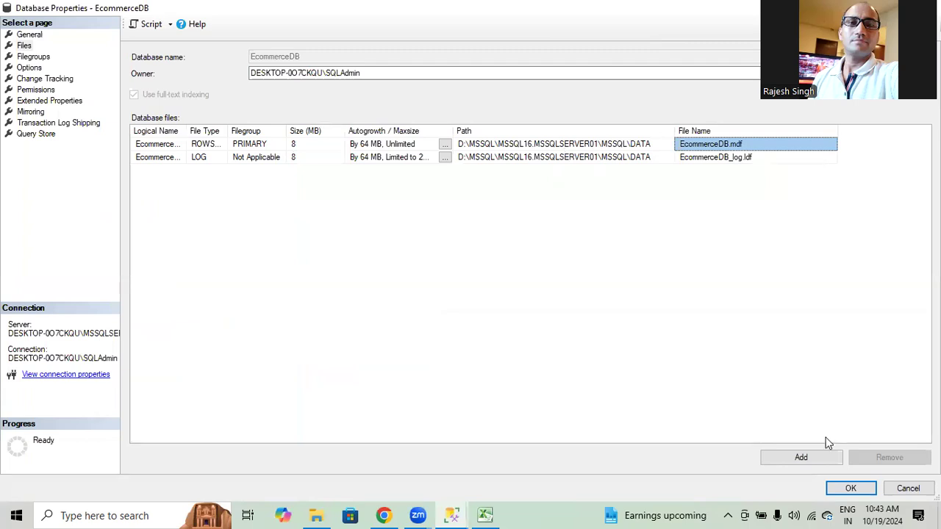
{"action": "left_click", "coordinate": [907, 489]}
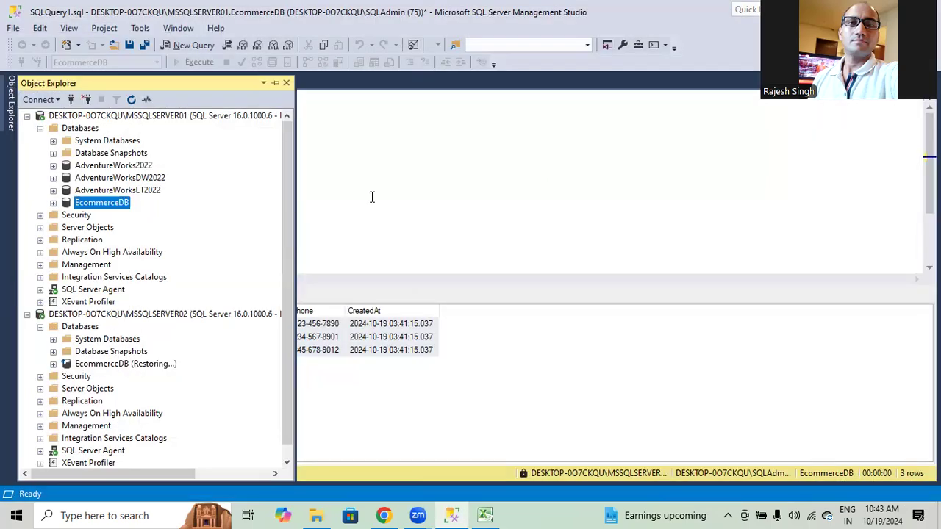
- Open a new query on MSSQLSERVER01 and write restore filelistonly from disk='' with an empty path
{"action": "left_click", "coordinate": [396, 186]}
{"action": "left_click", "coordinate": [10, 111]}
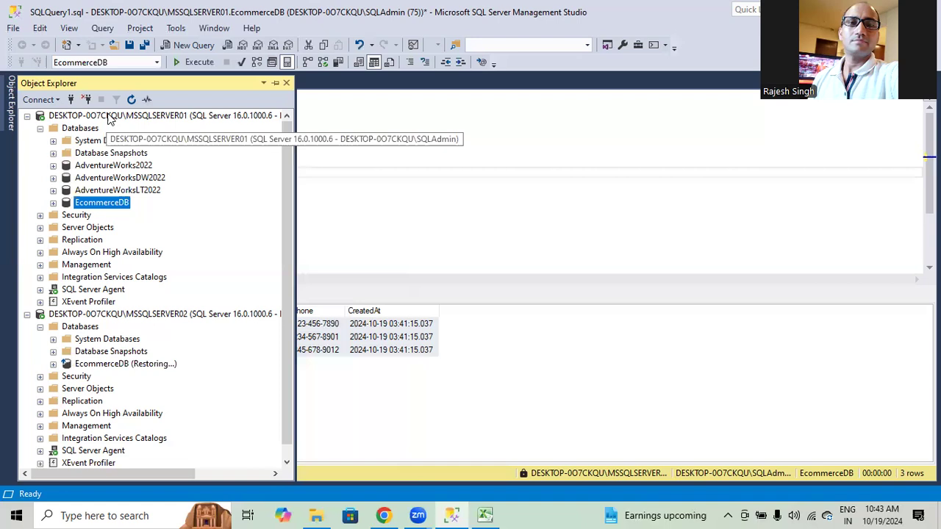
{"action": "left_click", "coordinate": [189, 45]}
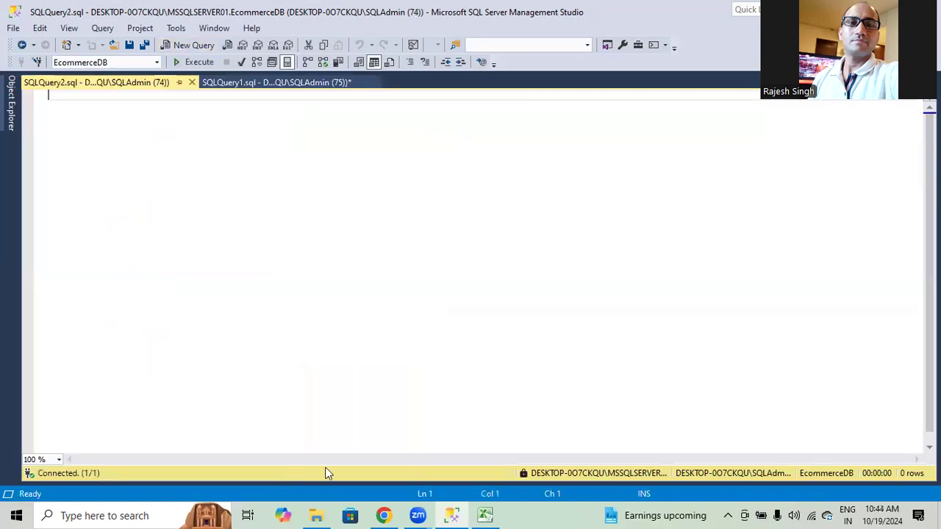
{"action": "type", "text": "r"}
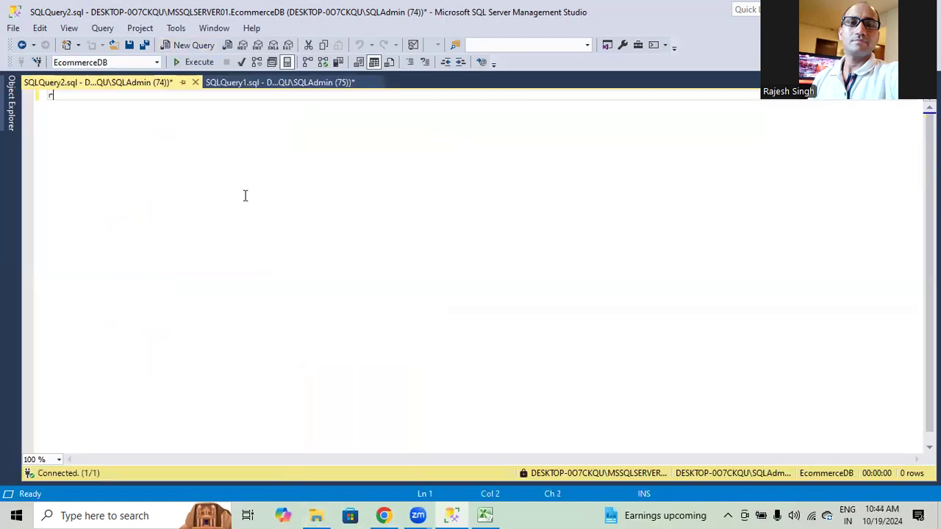
{"action": "type", "text": "estore filelistoyu"}
{"action": "key", "text": "BackSpace"}
{"action": "key", "text": "BackSpace"}
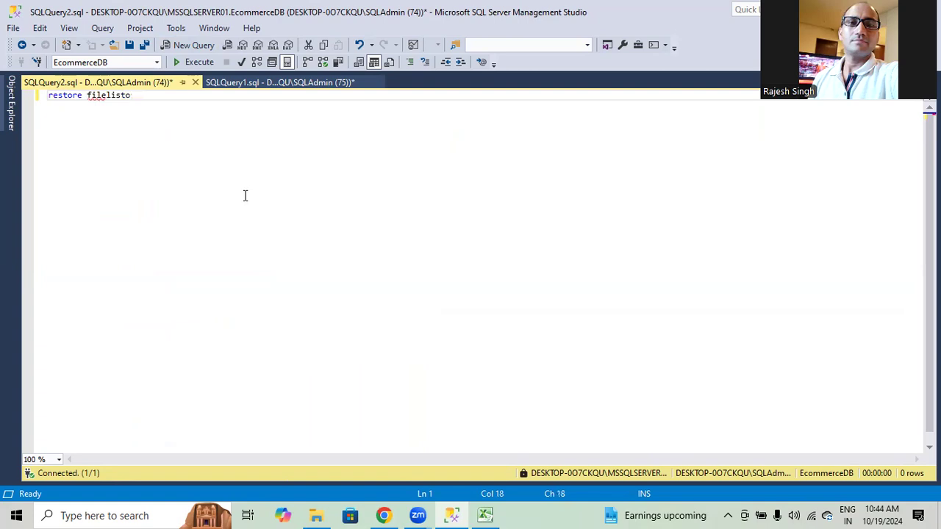
{"action": "type", "text": "nly from disk=''"}
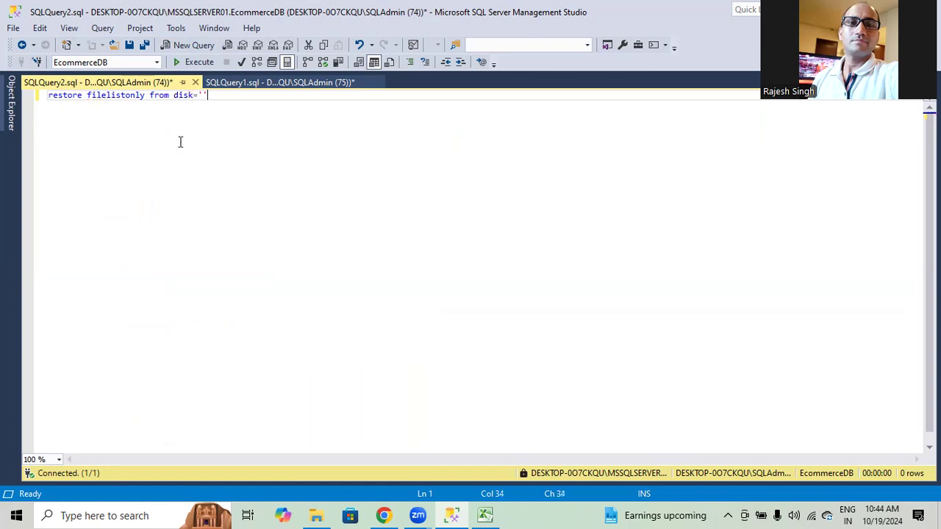
- Copy the full path G:\Backup\EcommerceDB_202410191037.bak from File Explorer and insert it between the quotes of the restore filelistonly statement
{"action": "left_click", "coordinate": [317, 516]}
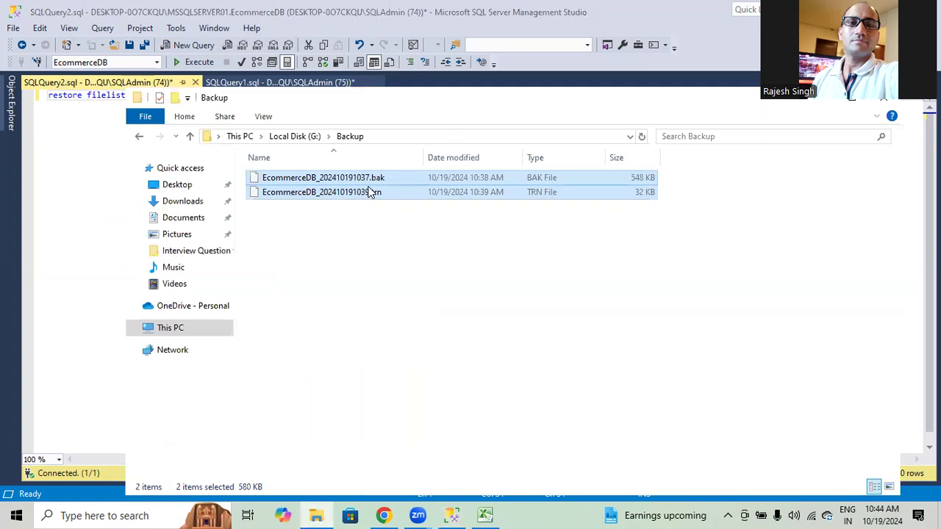
{"action": "left_click", "coordinate": [360, 177]}
{"action": "left_click", "coordinate": [380, 138]}
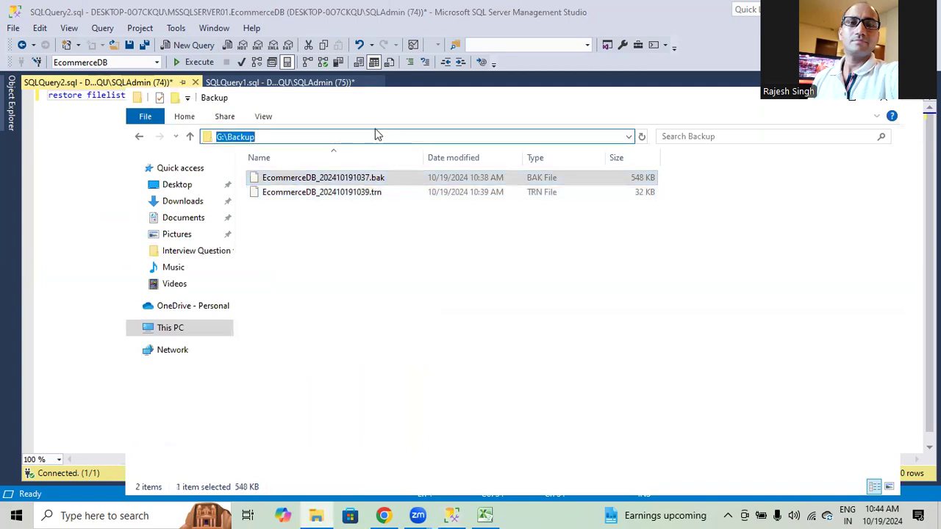
{"action": "left_click", "coordinate": [360, 137]}
{"action": "type", "text": "\\"}
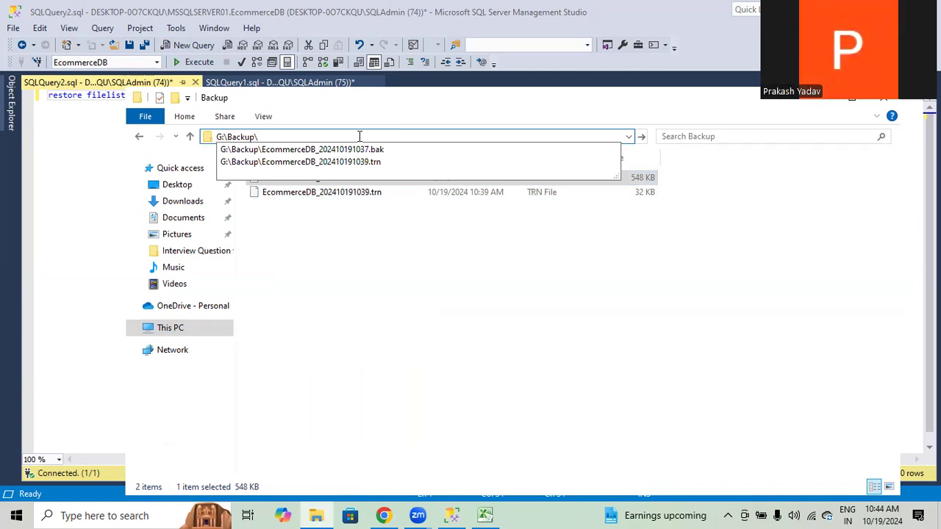
{"action": "type", "text": "E"}
{"action": "key", "text": "Down"}
{"action": "key", "text": "ctrl+a"}
{"action": "key", "text": "ctrl+c"}
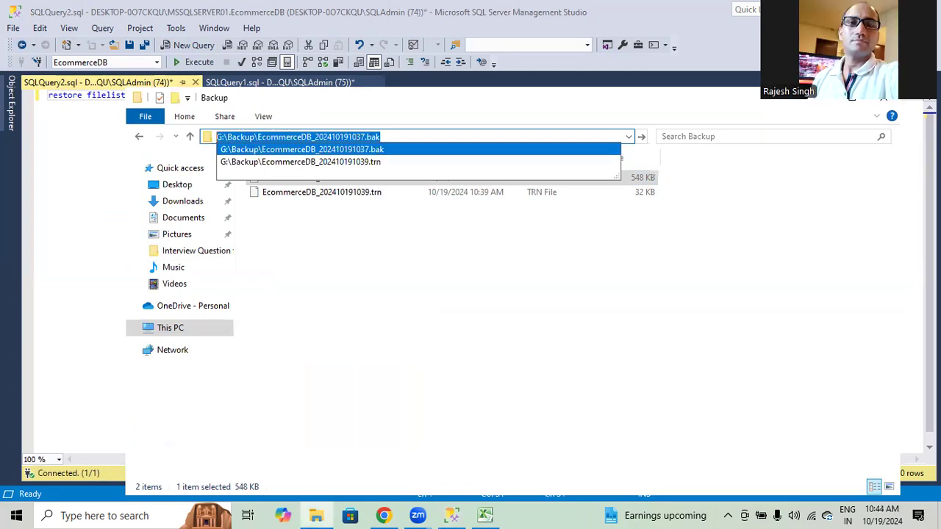
{"action": "key", "text": "alt+Tab"}
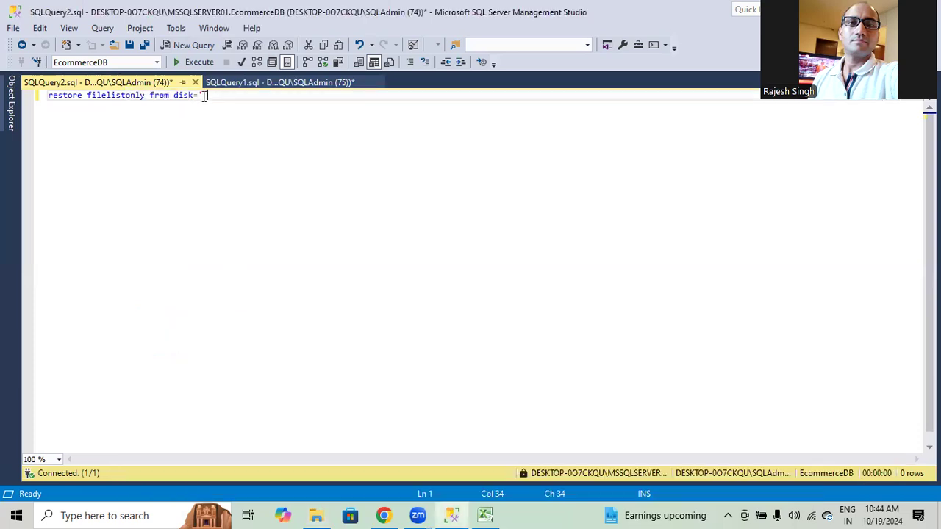
{"action": "key", "text": "ctrl+v"}
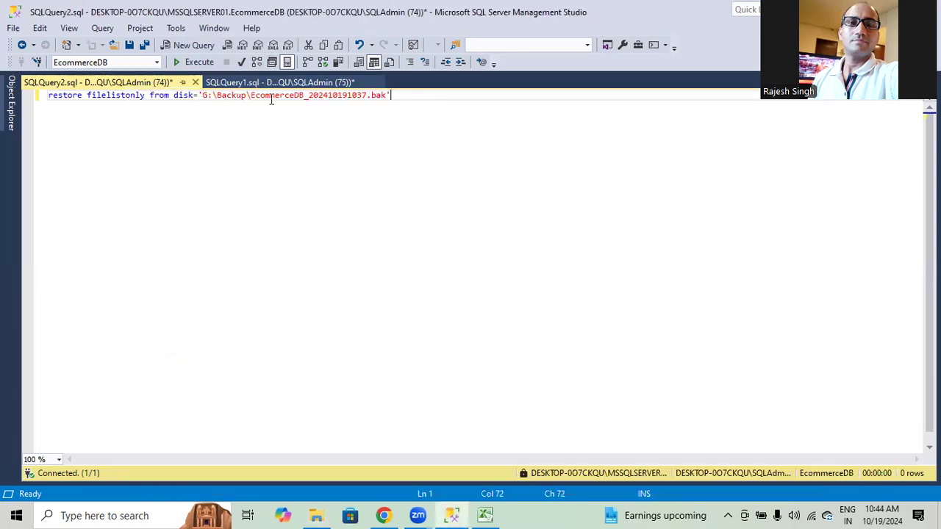
- Run the restore filelistonly statement and examine the logical names and full physical file paths in the results
{"action": "key", "text": "shift+Home"}
{"action": "left_click", "coordinate": [196, 62]}
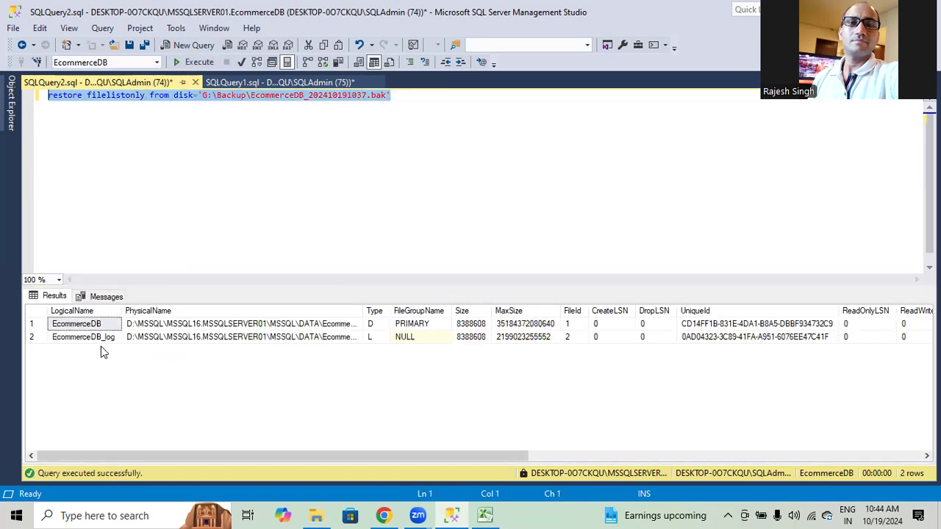
{"action": "left_click", "coordinate": [33, 310]}
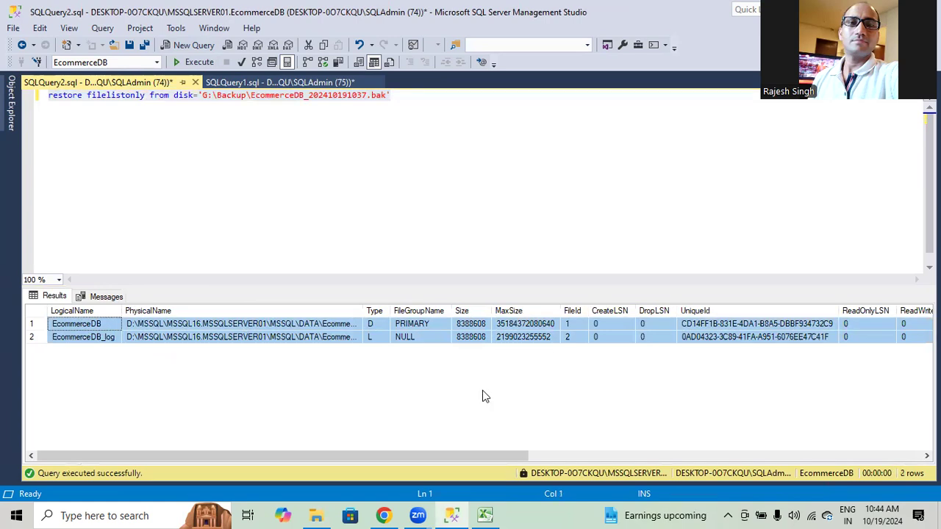
{"action": "left_click_drag", "start_coordinate": [426, 457], "coordinate": [120, 399]}
{"action": "left_click_drag", "start_coordinate": [364, 310], "coordinate": [567, 309]}
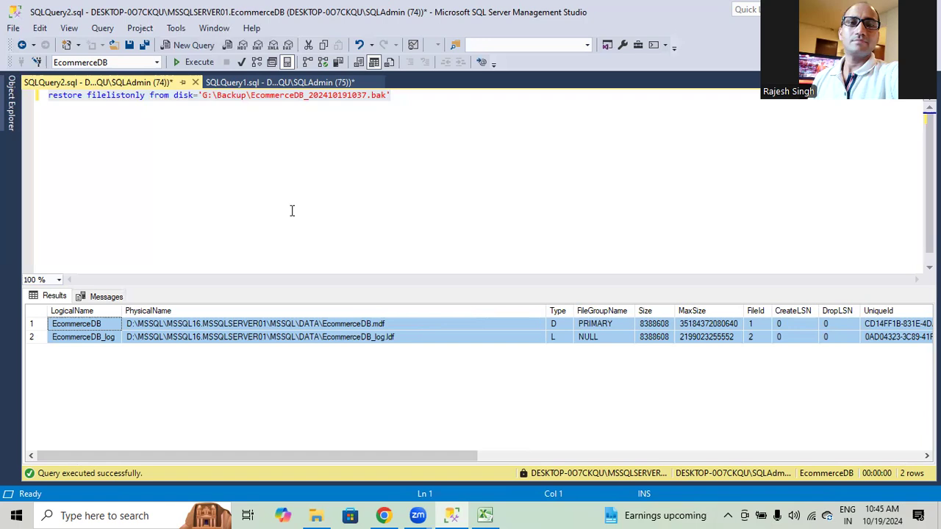
- Close the restore filelistonly query without saving and delete the stray [EcommerceDB] line below the Customers SELECT query
{"action": "left_click", "coordinate": [195, 81]}
{"action": "left_click", "coordinate": [520, 340]}
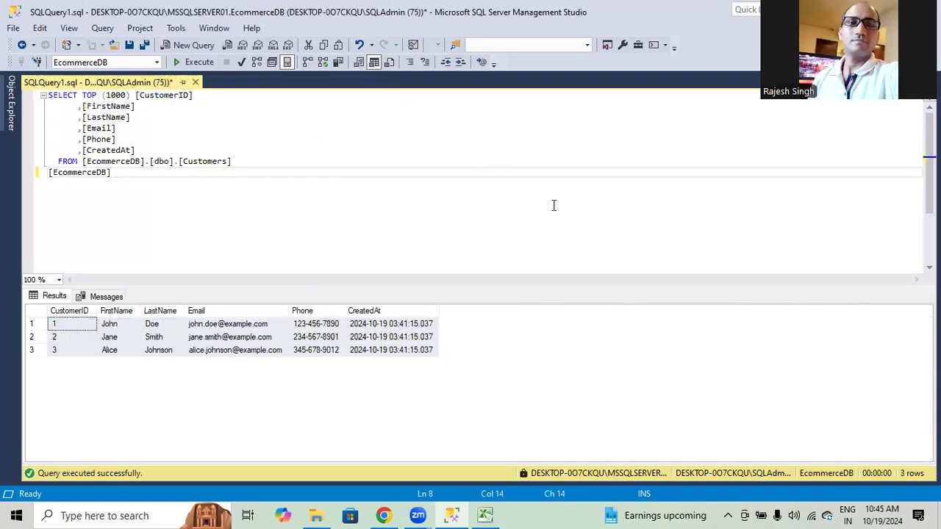
{"action": "left_click_drag", "start_coordinate": [164, 183], "coordinate": [35, 176]}
{"action": "key", "text": "Delete"}
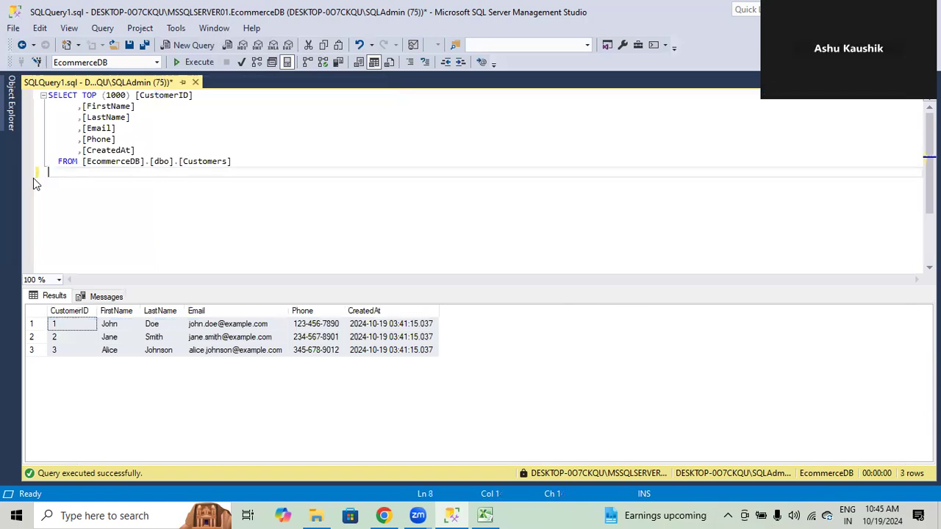
{"action": "left_click", "coordinate": [252, 161]}
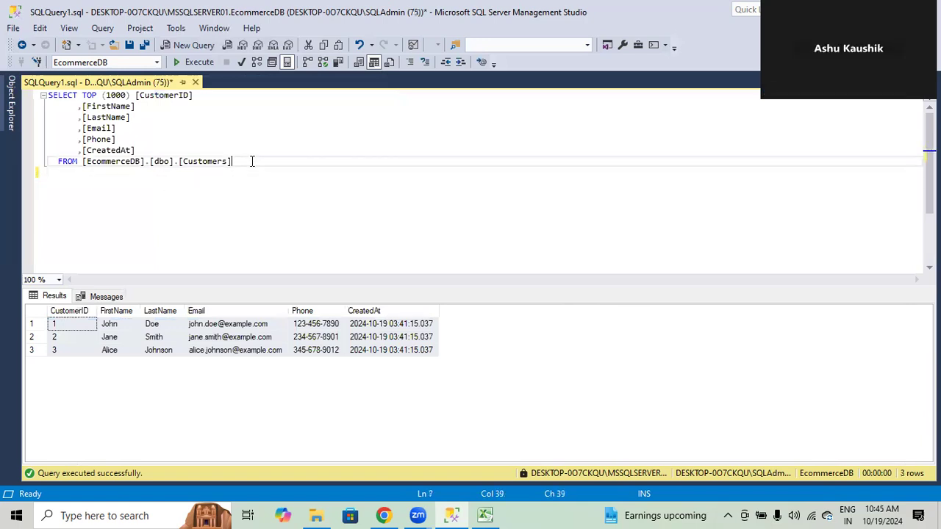
{"action": "key", "text": "Delete"}
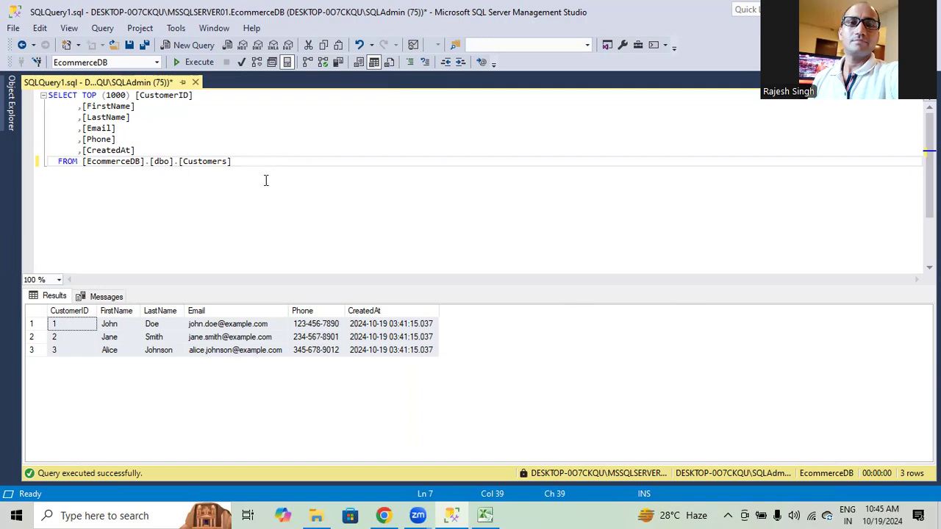
{"action": "left_click_drag", "start_coordinate": [264, 169], "coordinate": [47, 95]}
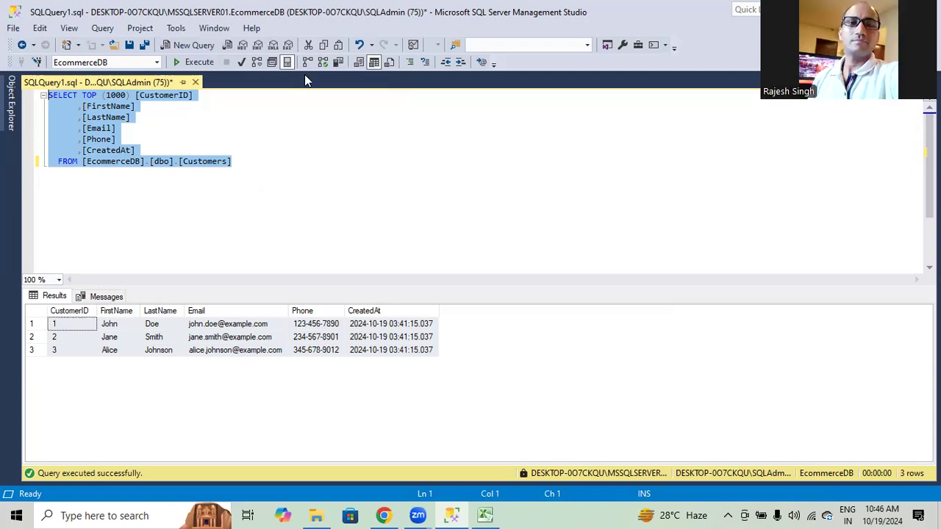
- Open the database mirroring settings of EcommerceDB on MSSQLSERVER01
{"action": "left_click", "coordinate": [11, 111]}
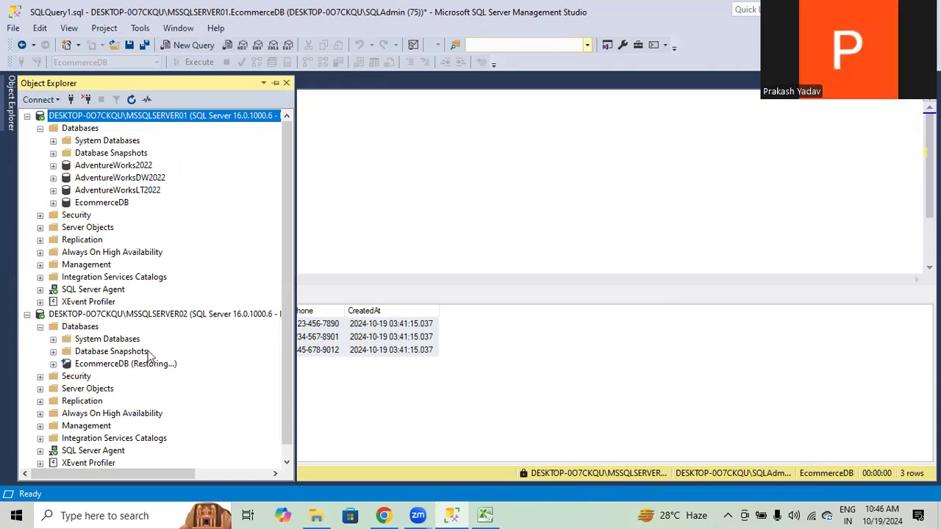
{"action": "right_click", "coordinate": [103, 208]}
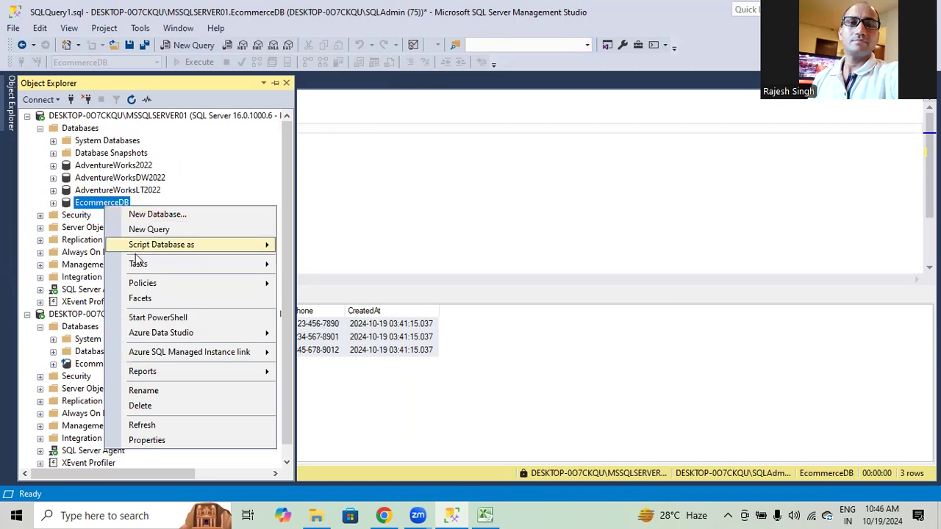
{"action": "mouse_move", "coordinate": [140, 269]}
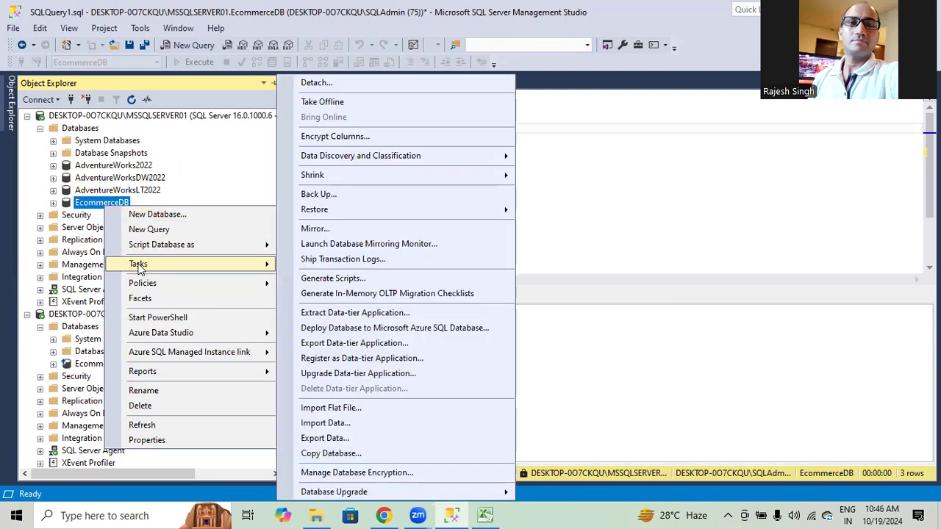
{"action": "left_click", "coordinate": [328, 230]}
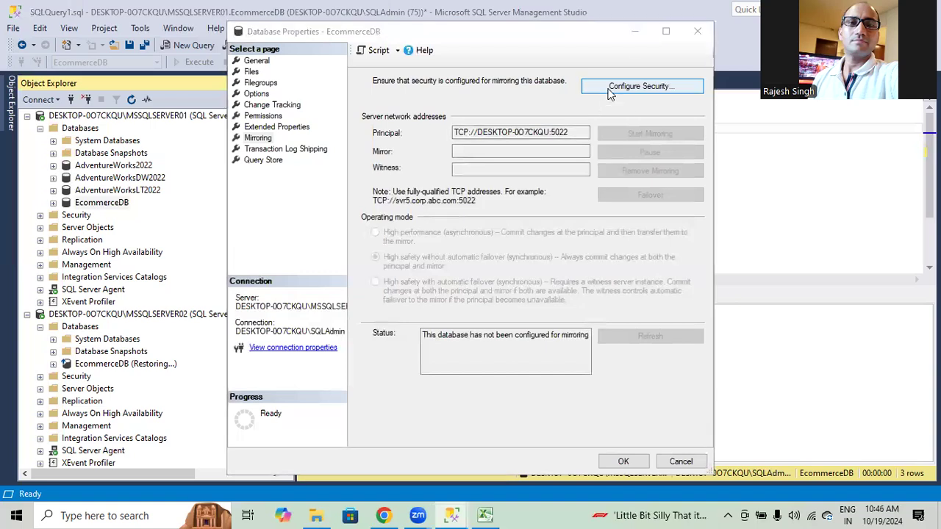
- Begin configuring mirroring security for EcommerceDB without a witness server, accepting MSSQLSERVER01 as the principal instance with its existing endpoint
{"action": "left_click", "coordinate": [609, 92]}
{"action": "left_click", "coordinate": [533, 383]}
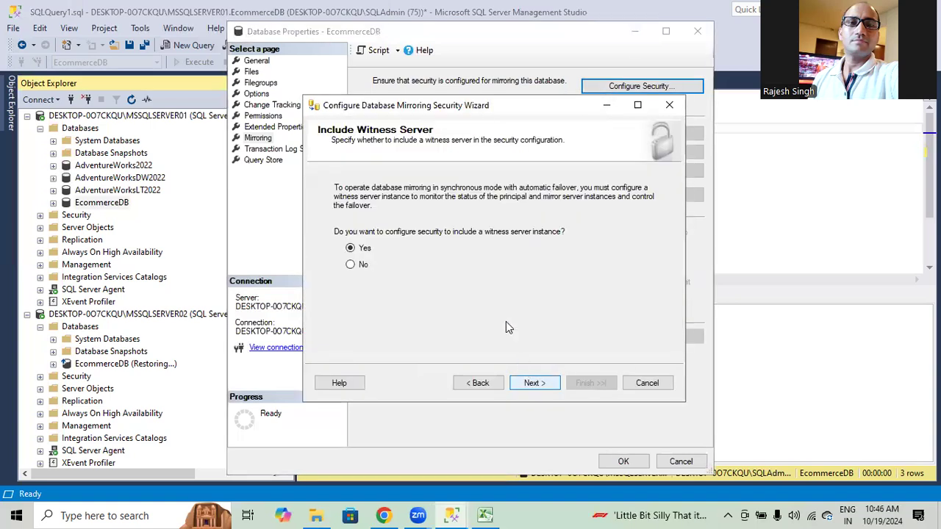
{"action": "left_click", "coordinate": [351, 265]}
{"action": "left_click", "coordinate": [533, 382]}
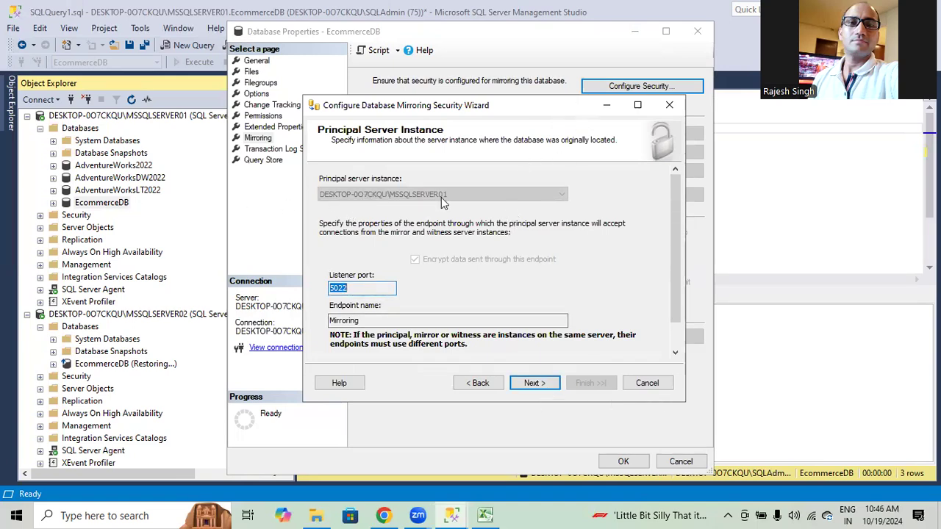
{"action": "left_click", "coordinate": [535, 381]}
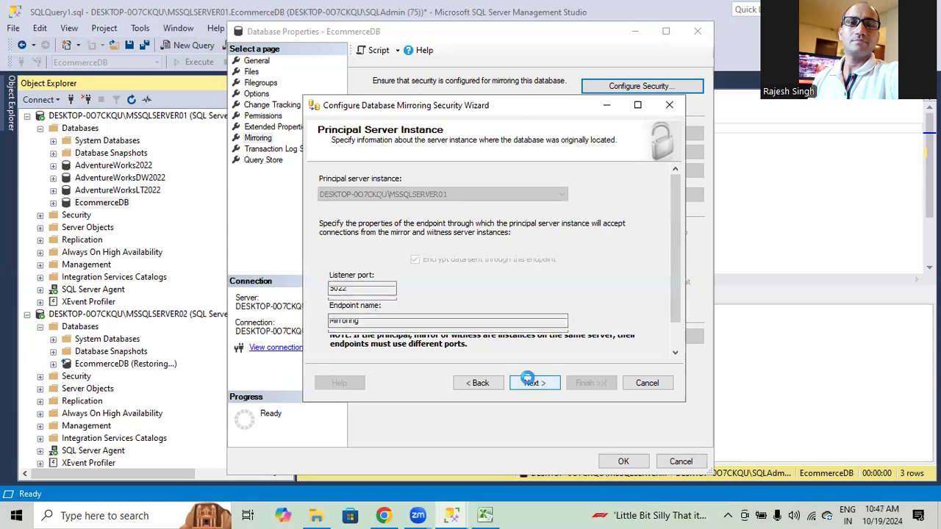
- Connect to DESKTOP-0O7CKQU\MSSQLSERVER02 with Windows Authentication as the mirror server instance and accept its endpoint settings
{"action": "left_click", "coordinate": [589, 200]}
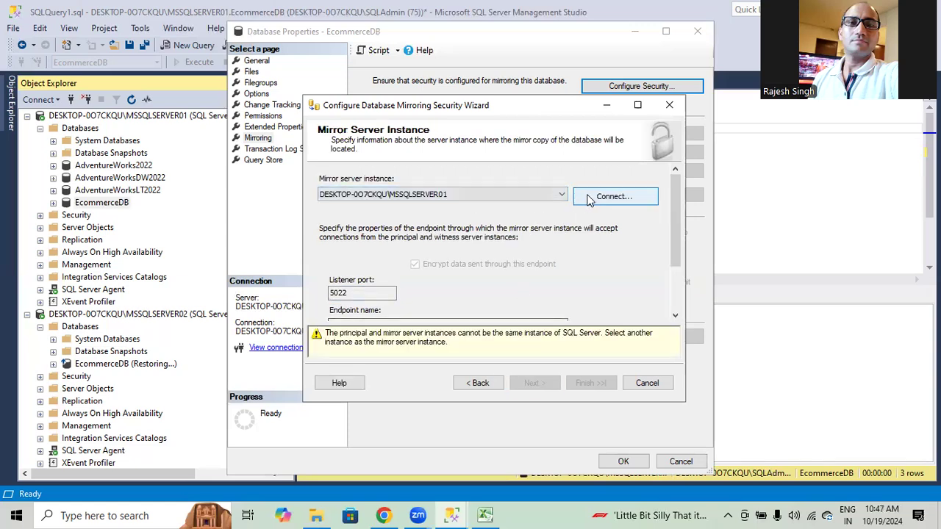
{"action": "left_click", "coordinate": [631, 209]}
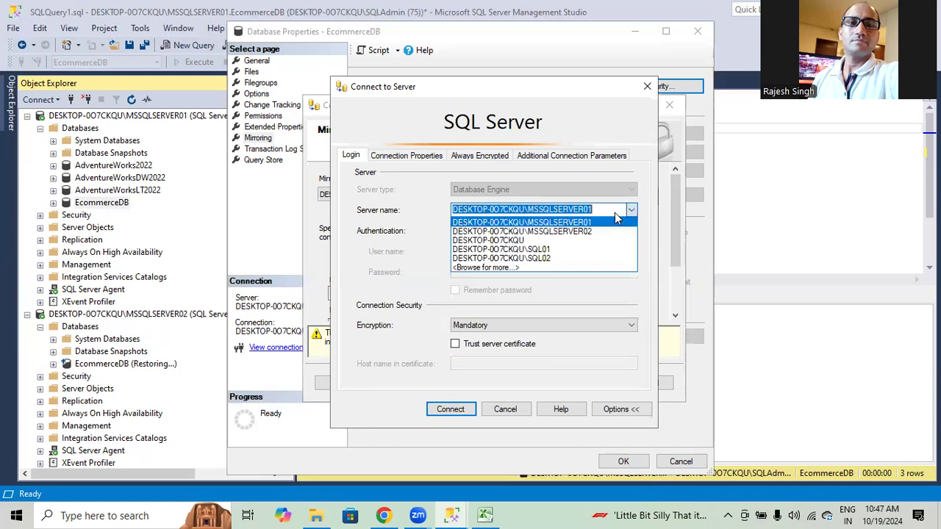
{"action": "left_click", "coordinate": [578, 230]}
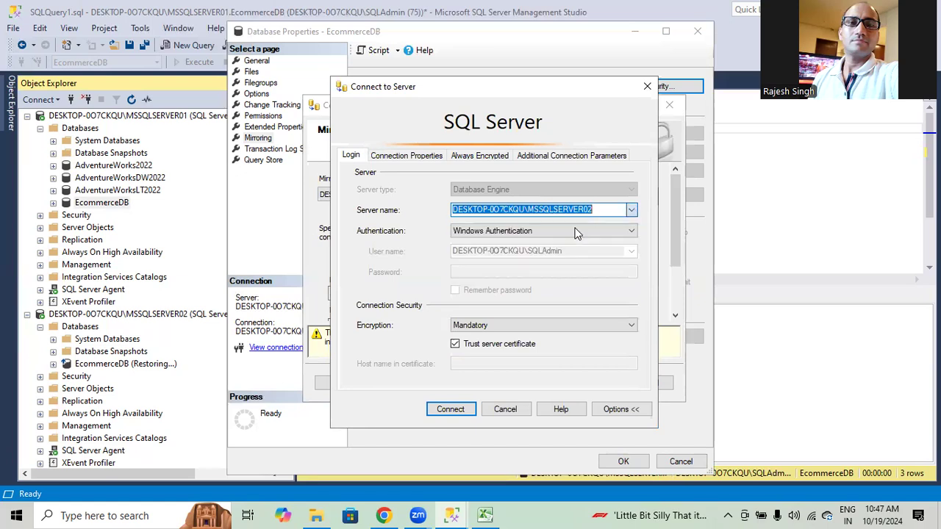
{"action": "left_click", "coordinate": [447, 410]}
{"action": "left_click", "coordinate": [532, 382]}
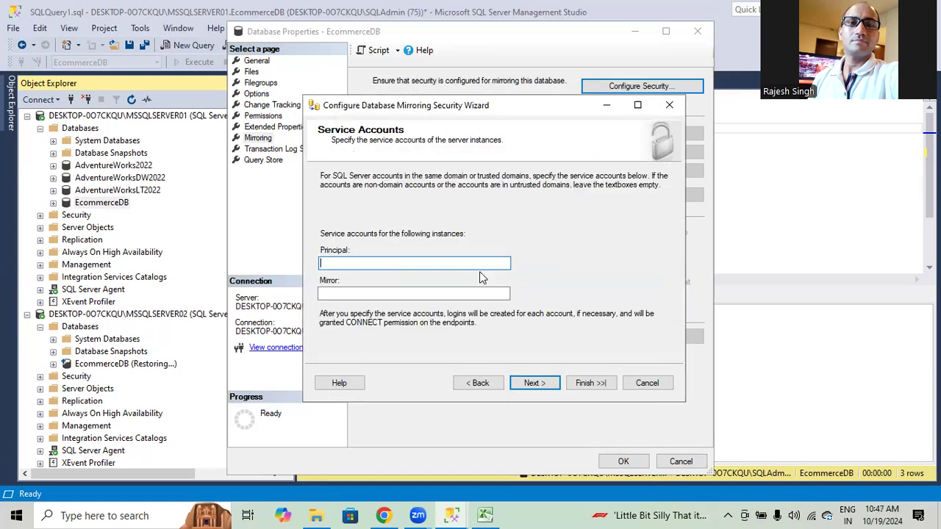
- Leave the principal and mirror service accounts empty, finish configuring the endpoints and close the security wizard
{"action": "left_click", "coordinate": [545, 383]}
{"action": "left_click", "coordinate": [586, 382]}
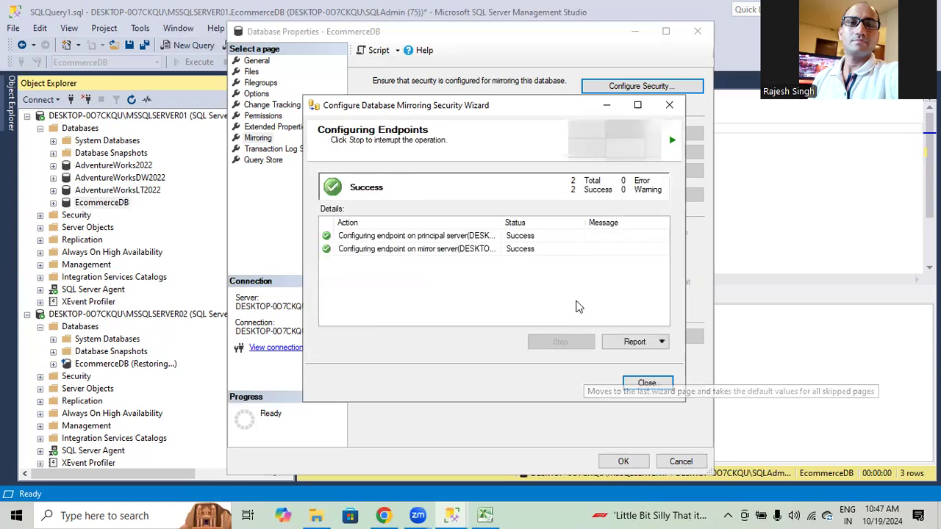
{"action": "left_click", "coordinate": [634, 383]}
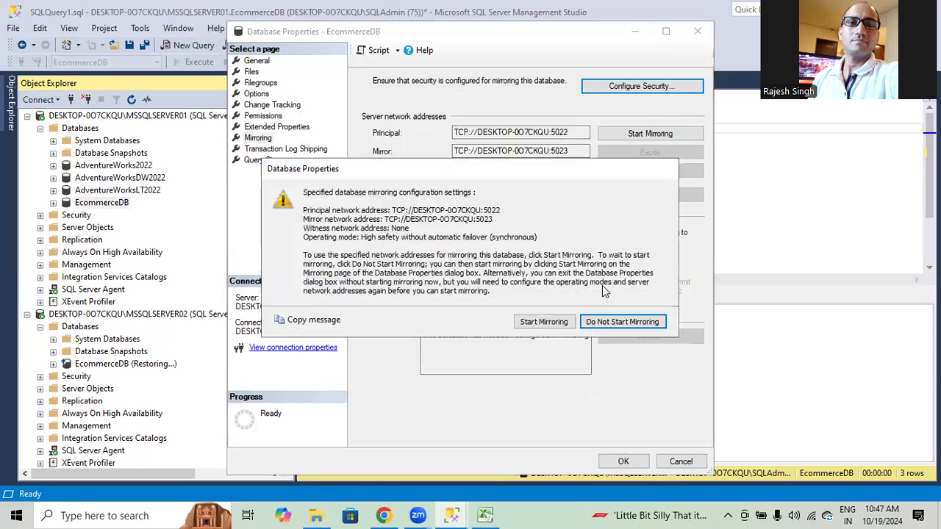
- Start mirroring EcommerceDB with the configured network addresses and accept the database properties
{"action": "left_click", "coordinate": [552, 323]}
{"action": "left_click", "coordinate": [585, 294]}
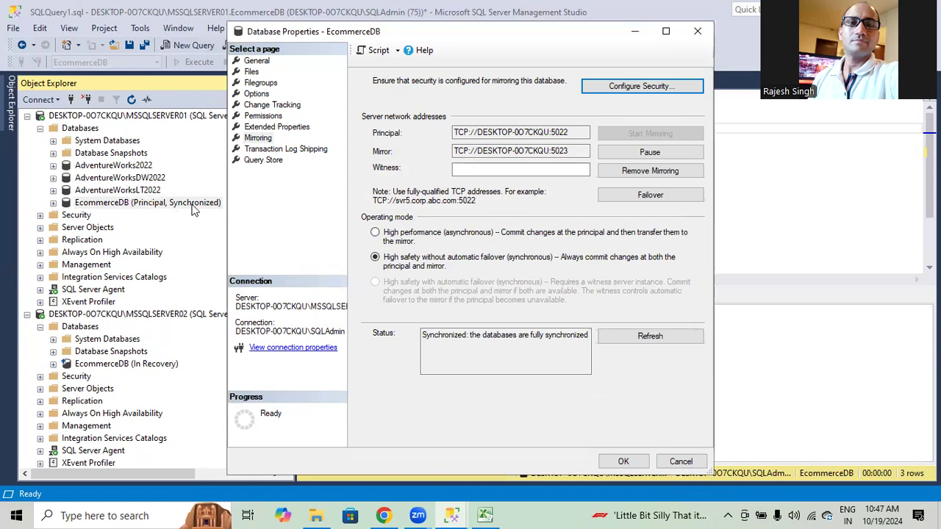
{"action": "left_click", "coordinate": [624, 460]}
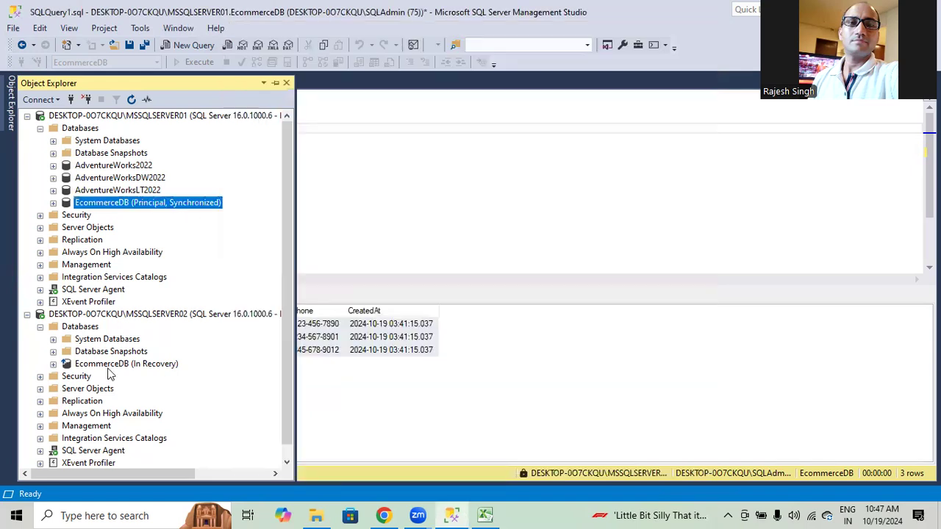
- Refresh the MSSQLSERVER02 server and expand its databases to check the mirroring state of EcommerceDB
{"action": "left_click", "coordinate": [97, 366]}
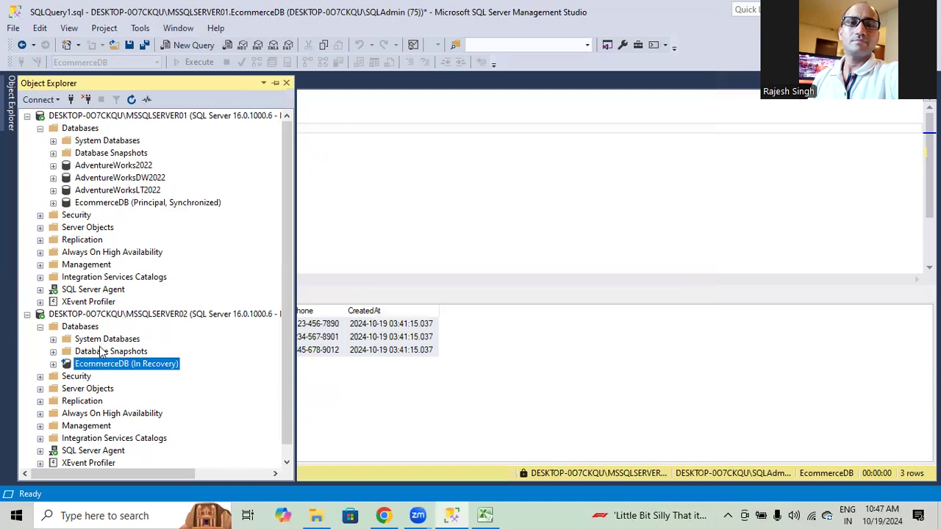
{"action": "left_click", "coordinate": [110, 316]}
{"action": "left_click", "coordinate": [131, 99]}
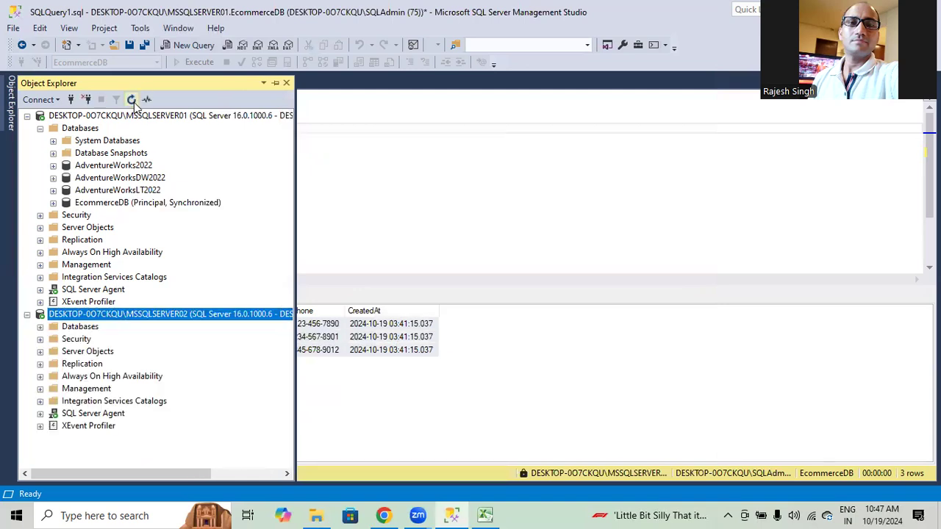
{"action": "left_click", "coordinate": [40, 327]}
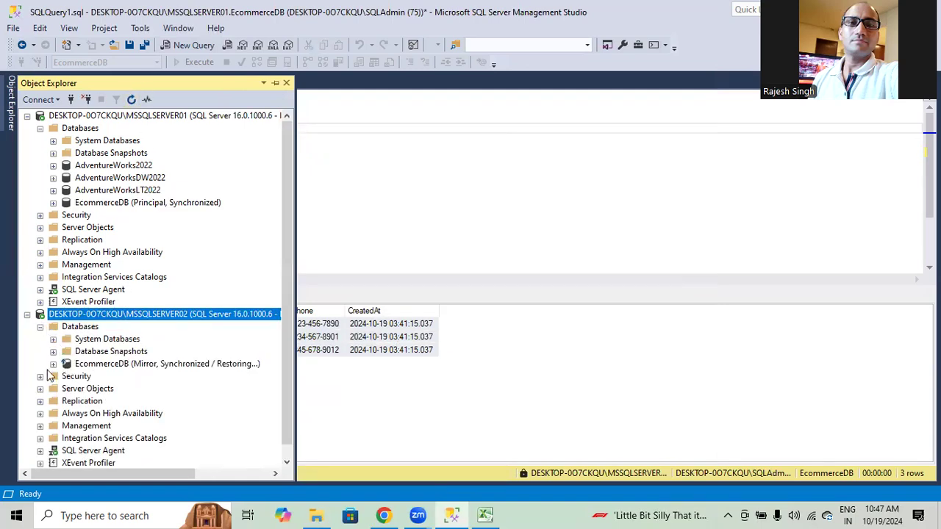
- Try to expand the mirror copy of EcommerceDB, dismiss the message, and refresh MSSQLSERVER02 to recheck its databases
{"action": "left_click", "coordinate": [53, 364]}
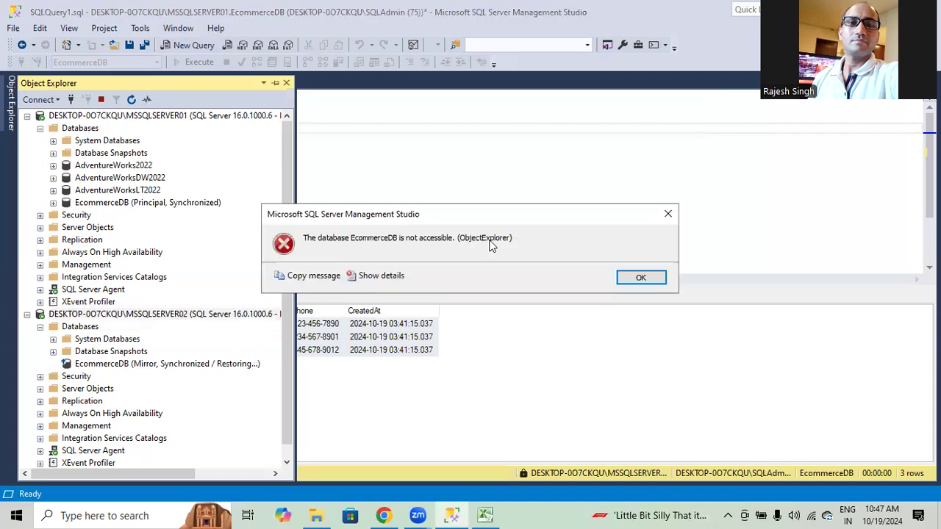
{"action": "left_click", "coordinate": [639, 278]}
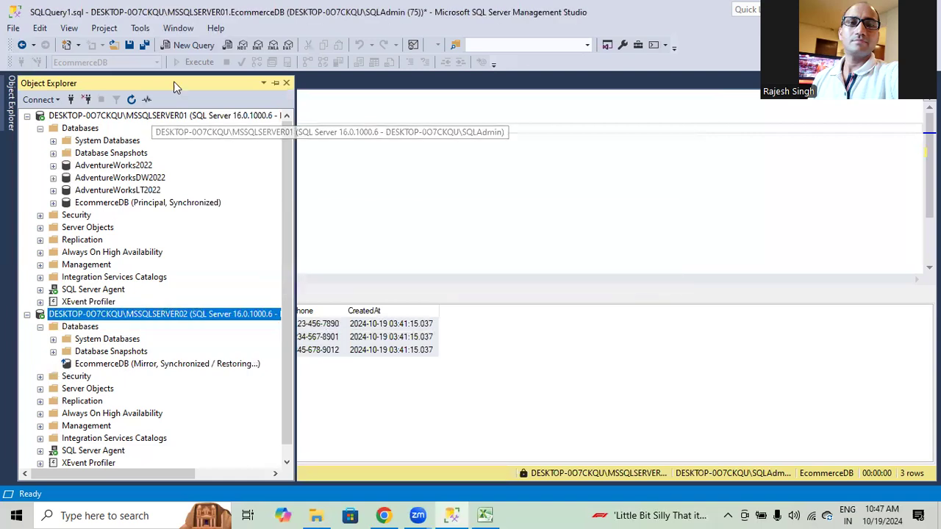
{"action": "left_click", "coordinate": [131, 100]}
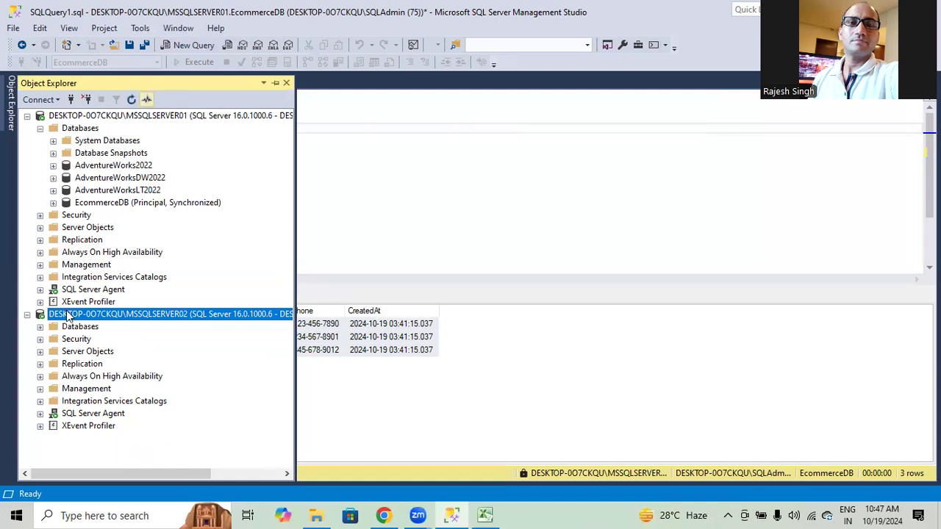
{"action": "left_click", "coordinate": [39, 326]}
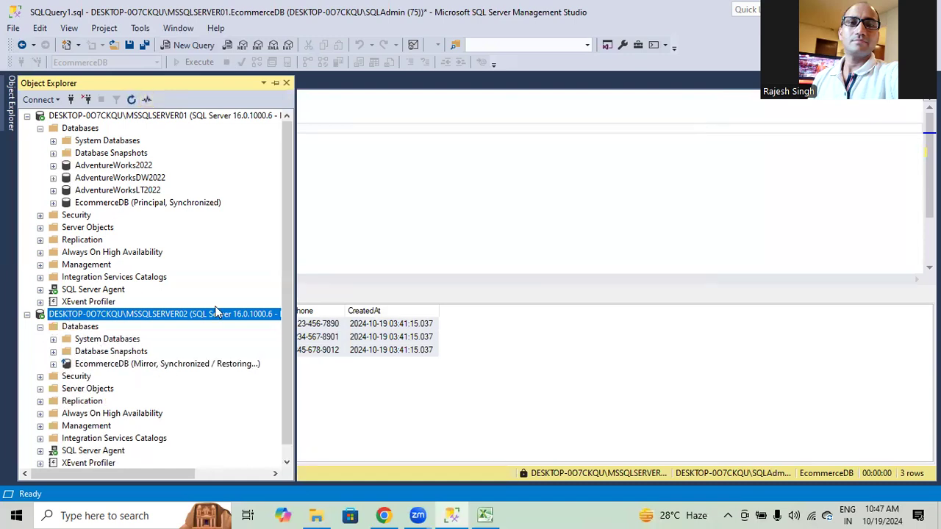
{"action": "left_click", "coordinate": [422, 83]}
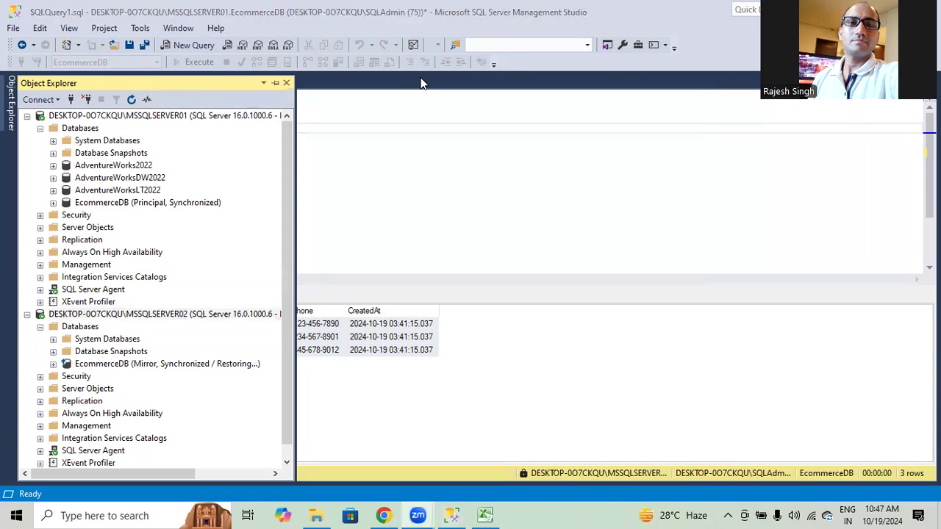